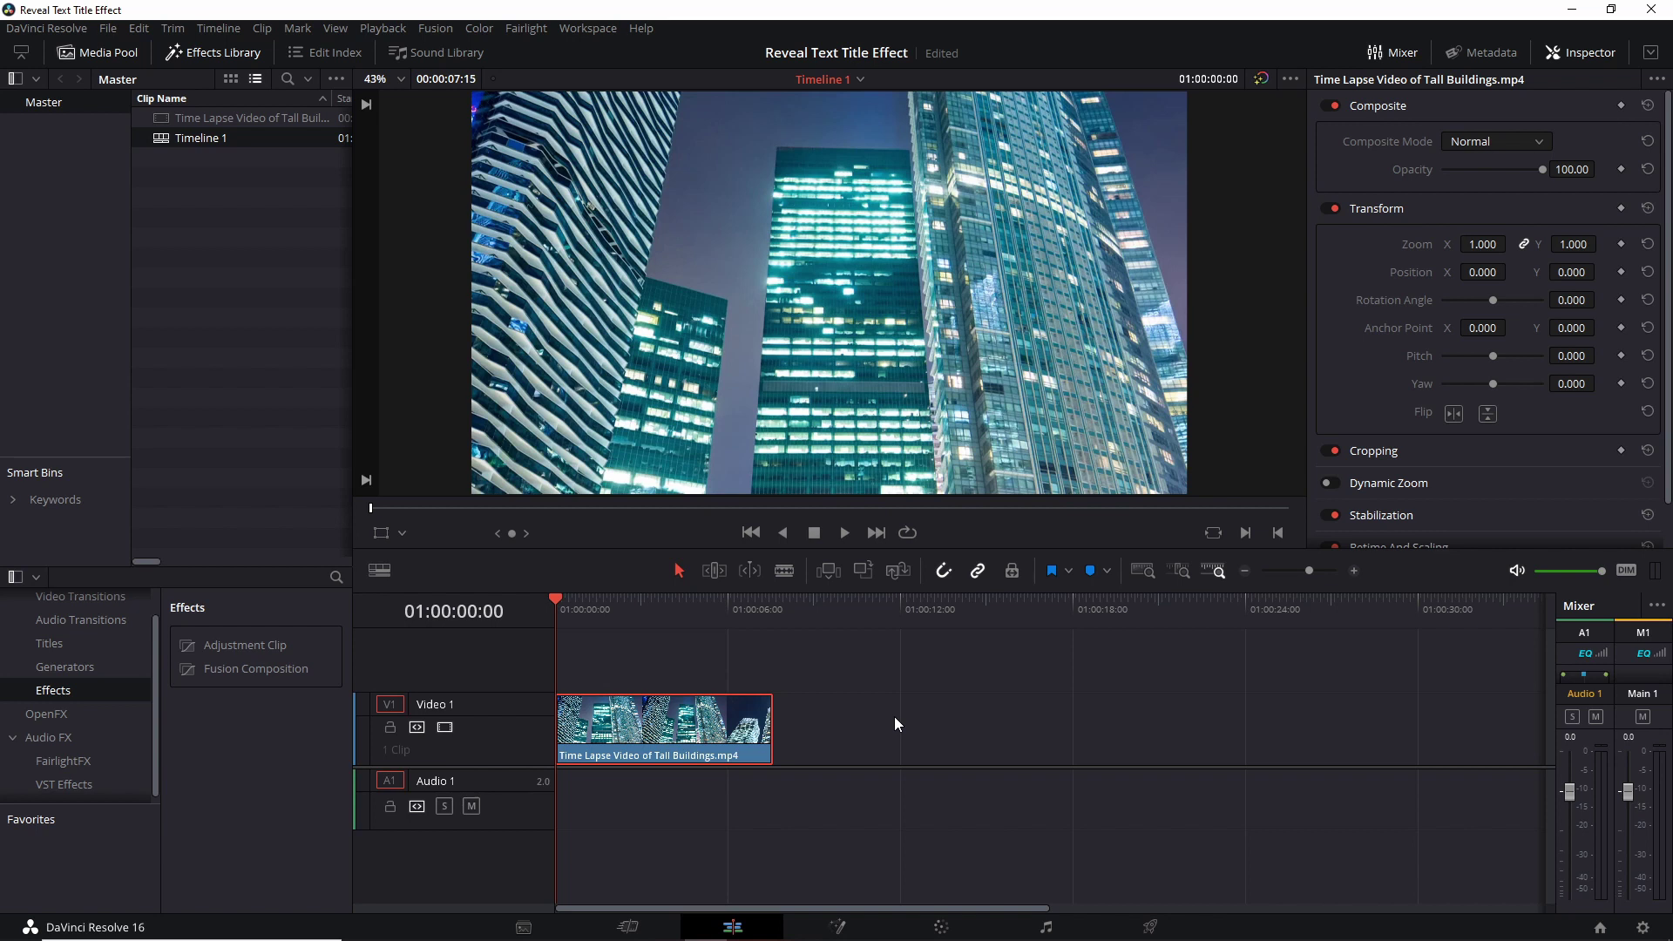
Step: Place a Fusion Composition on a track above the time-lapse clip at the timeline start and lengthen it to about 6 seconds
left_click(807, 690)
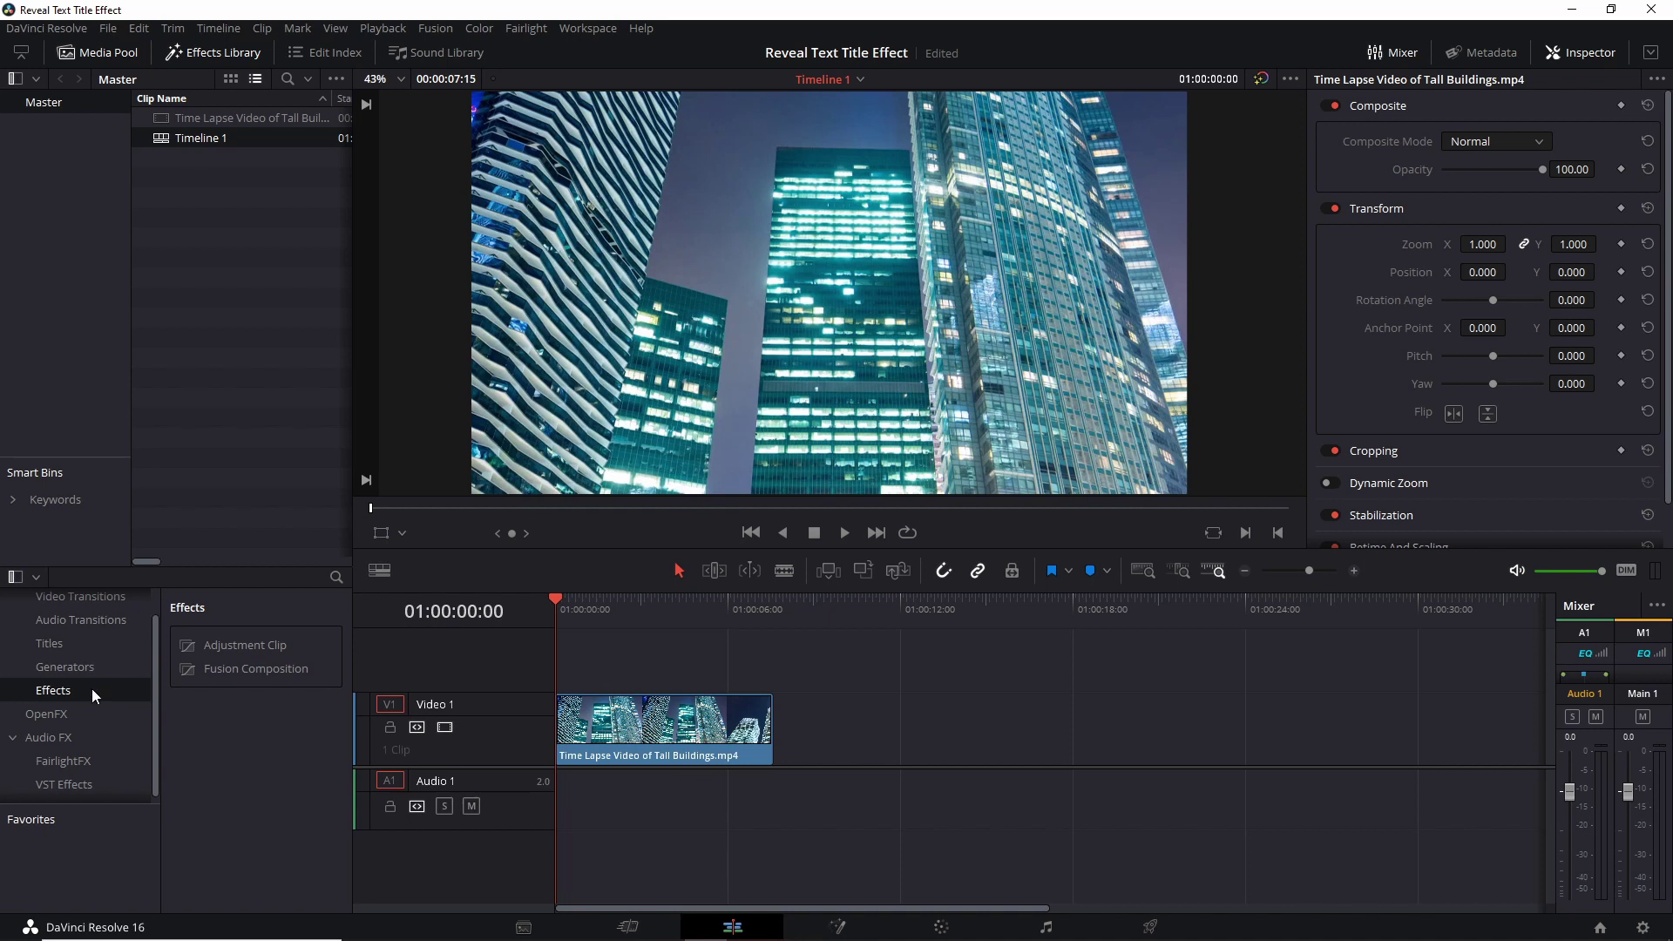
left_click_drag(216, 677, 576, 680)
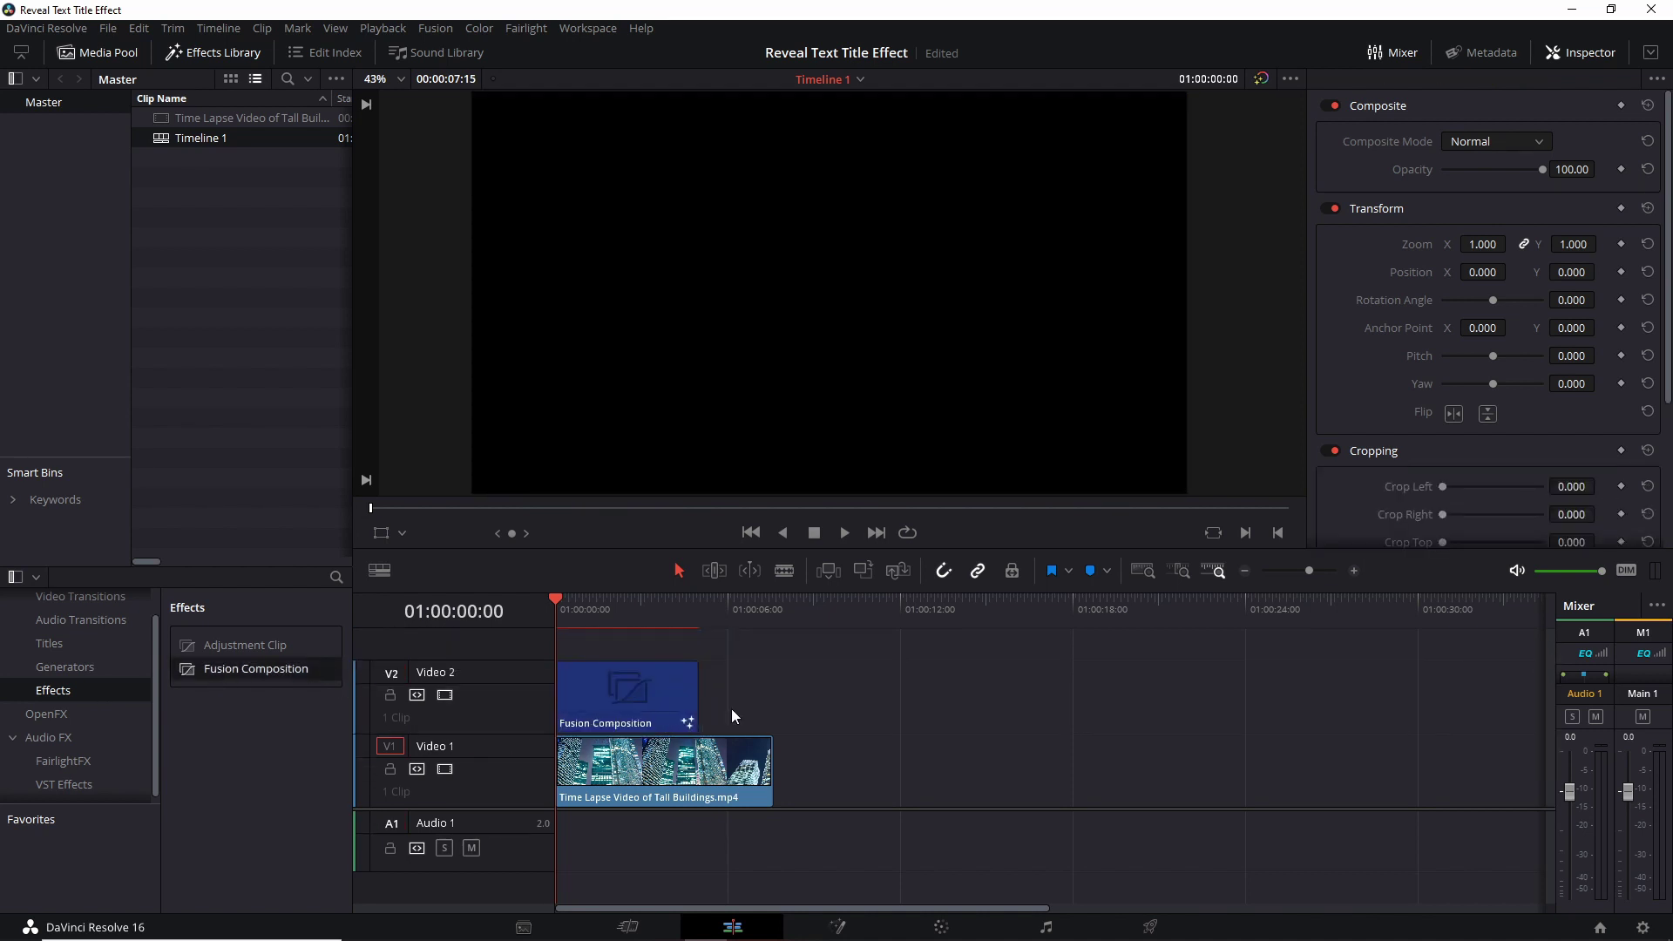
left_click_drag(689, 689, 716, 691)
left_click(683, 691)
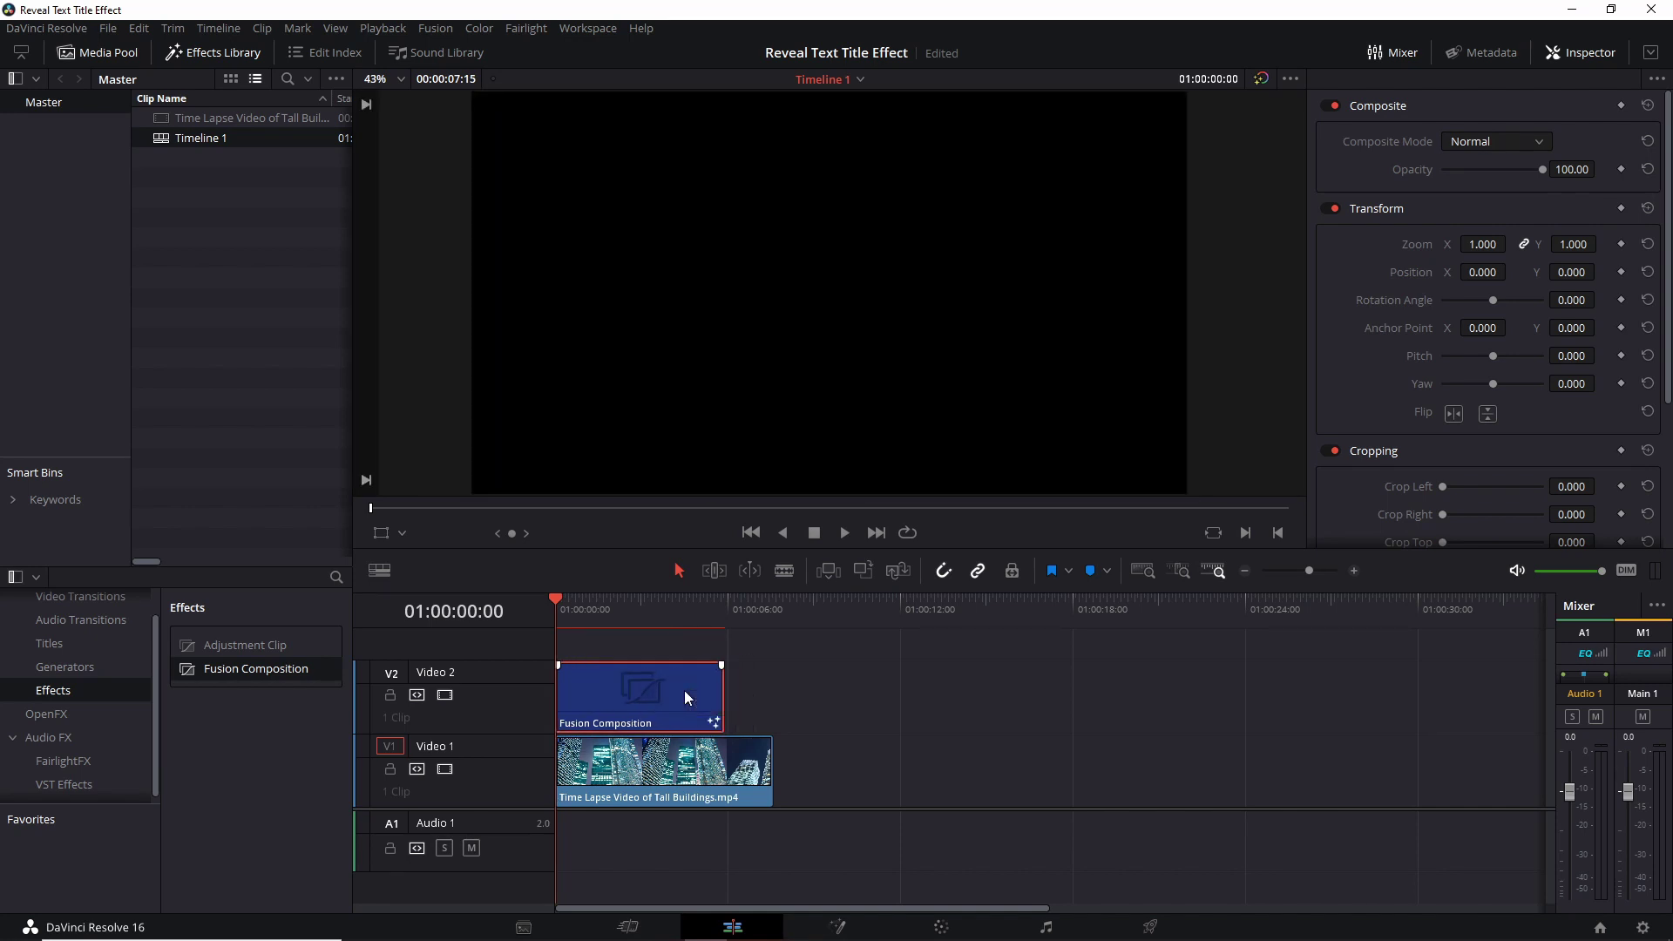
Step: Open the composition for Fusion editing and build a Text3D, Merge3D and Renderer3D node chain connected to MediaOut1
key("space")
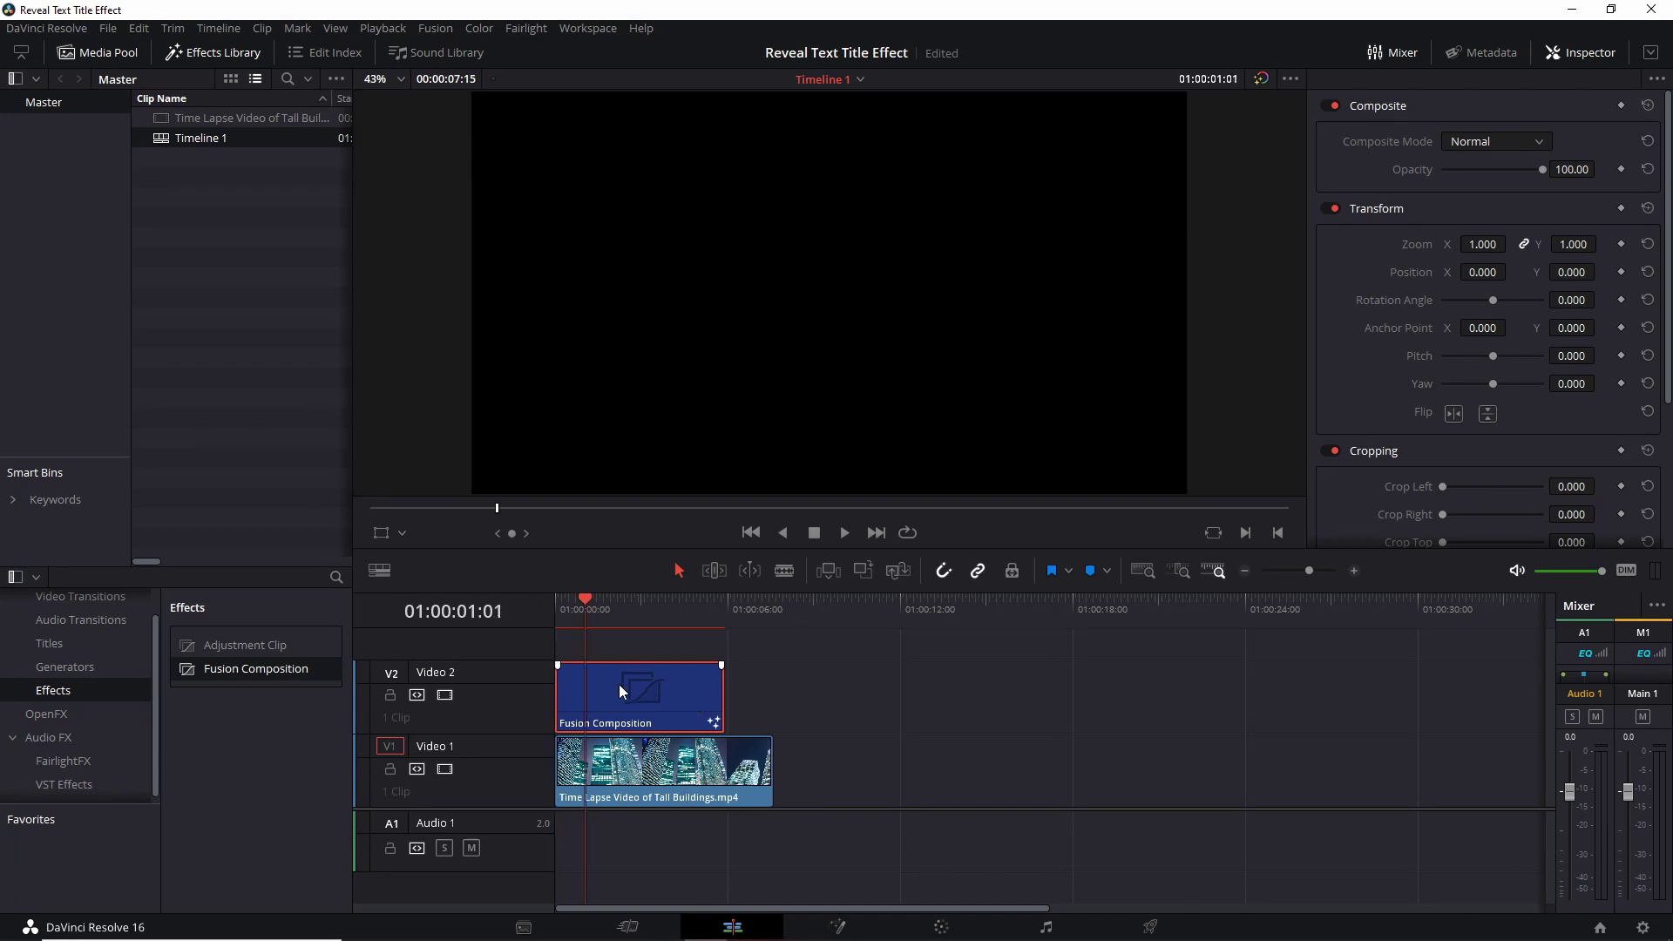
left_click(867, 933)
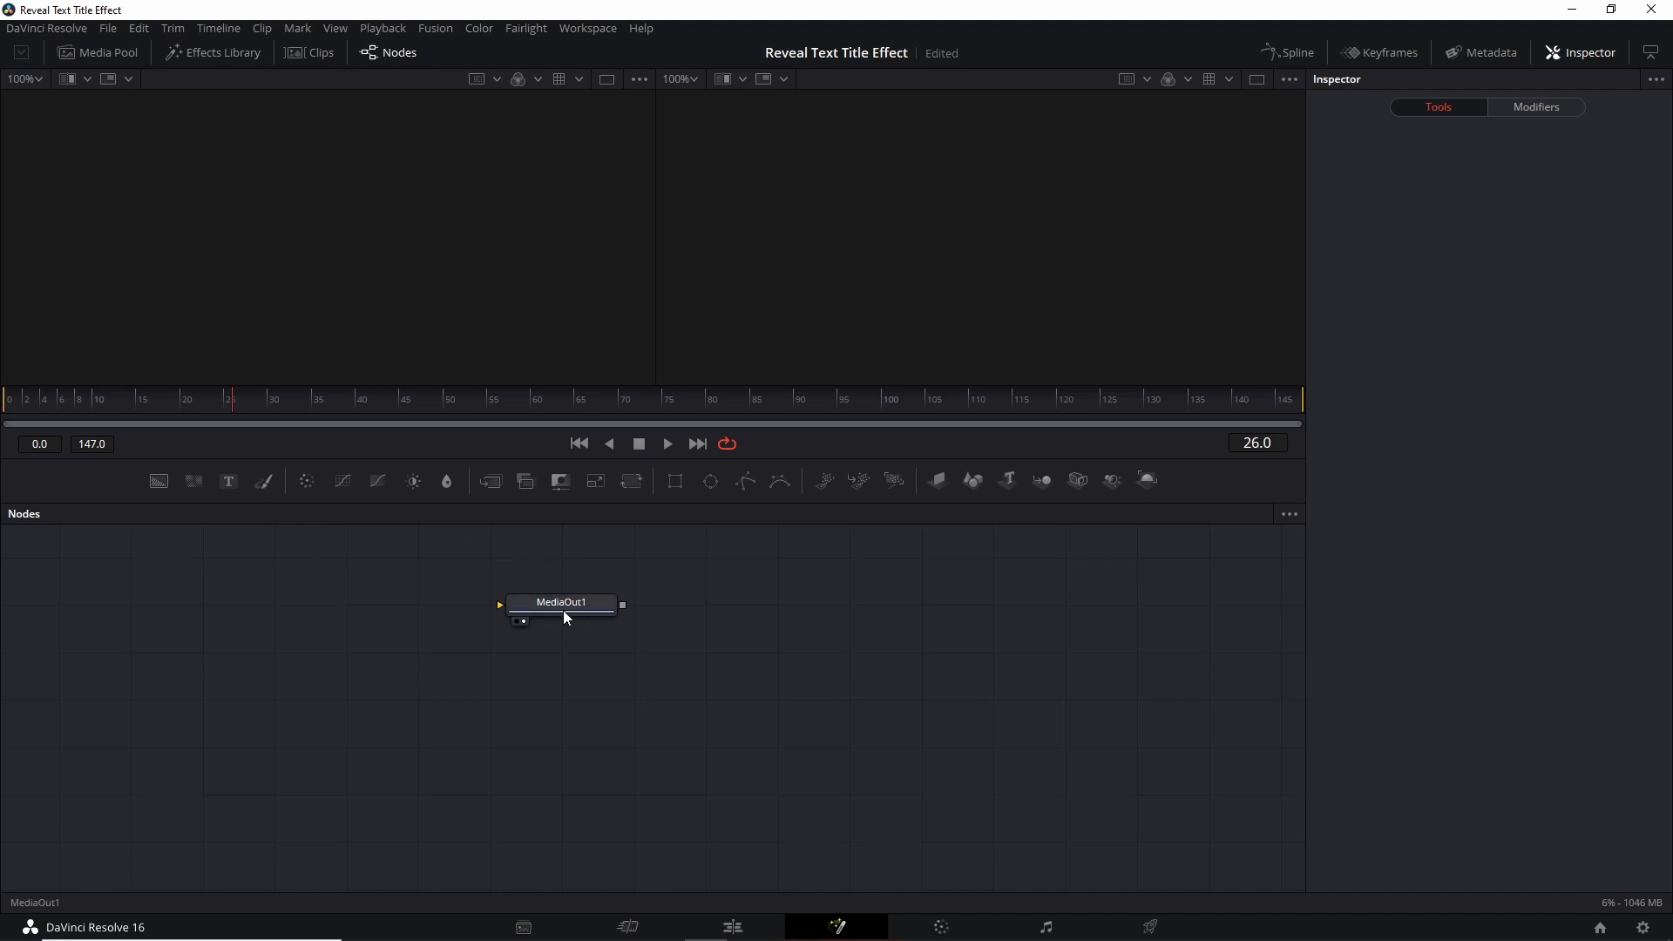
left_click_drag(581, 609, 938, 625)
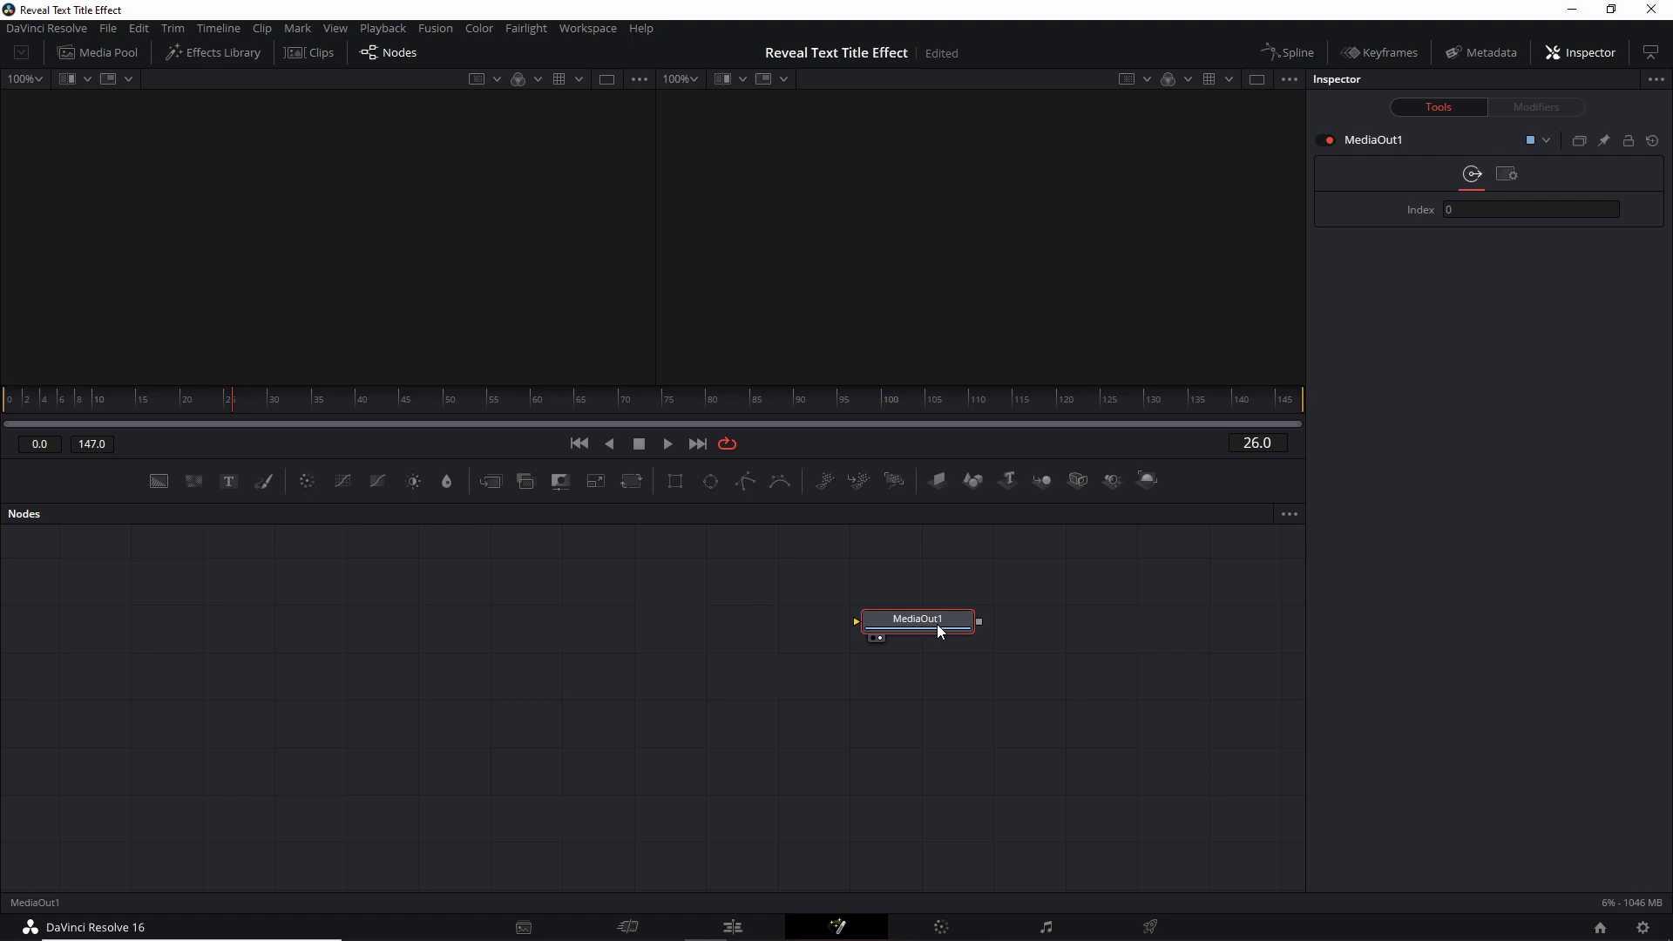
left_click(1009, 479)
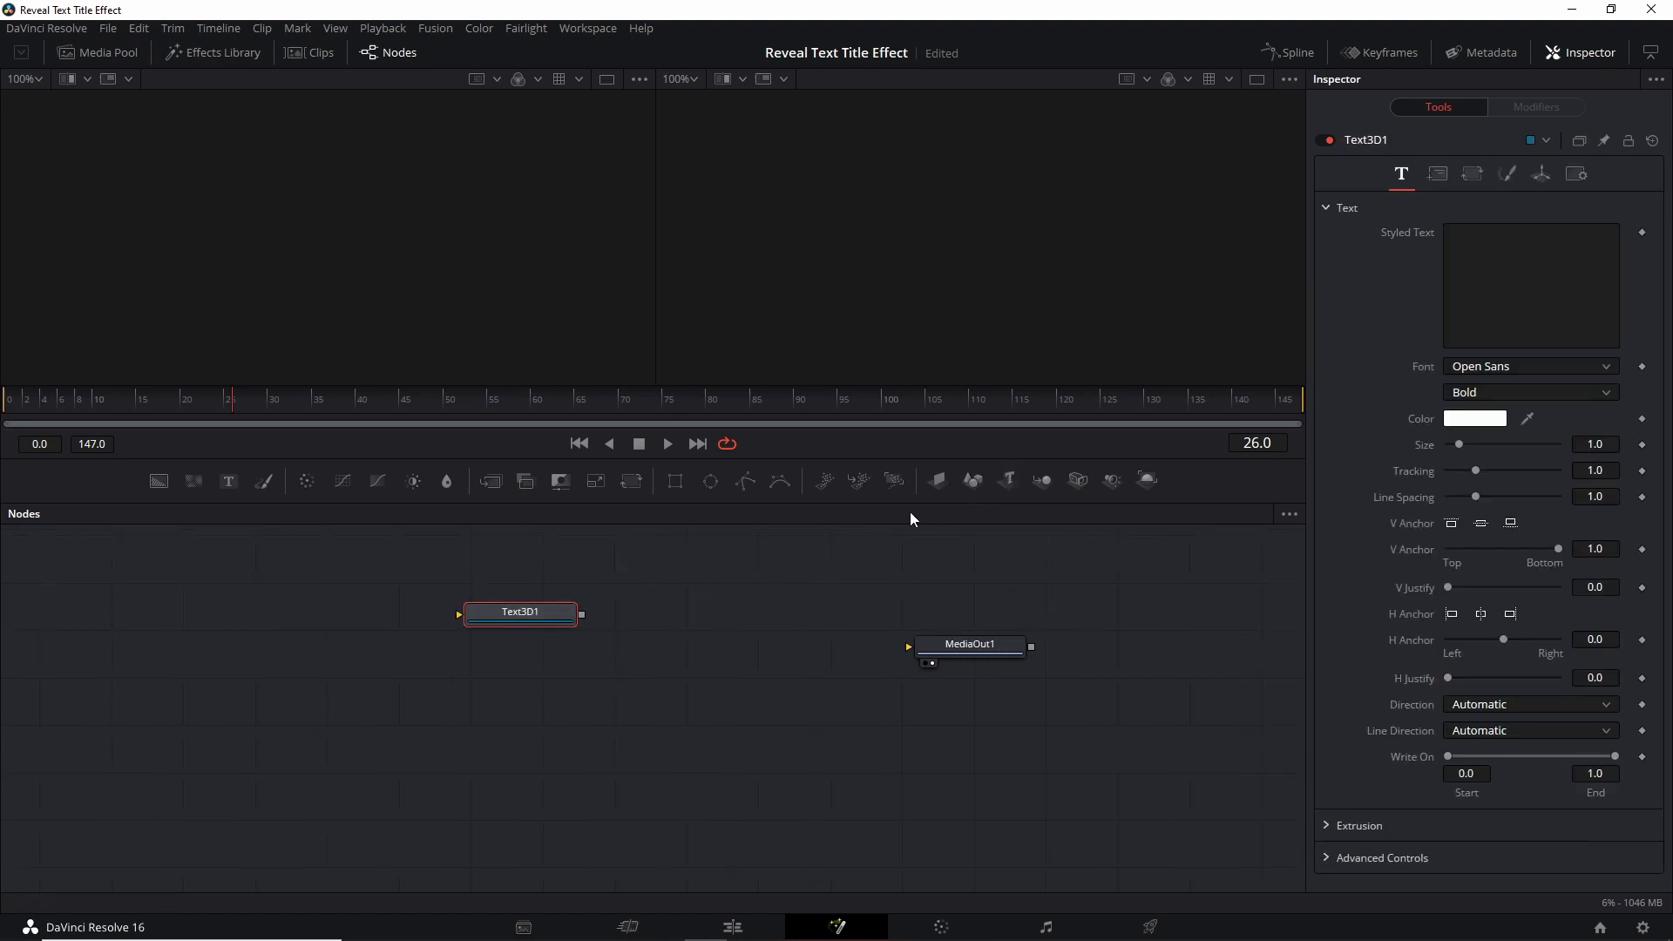
left_click(1053, 480)
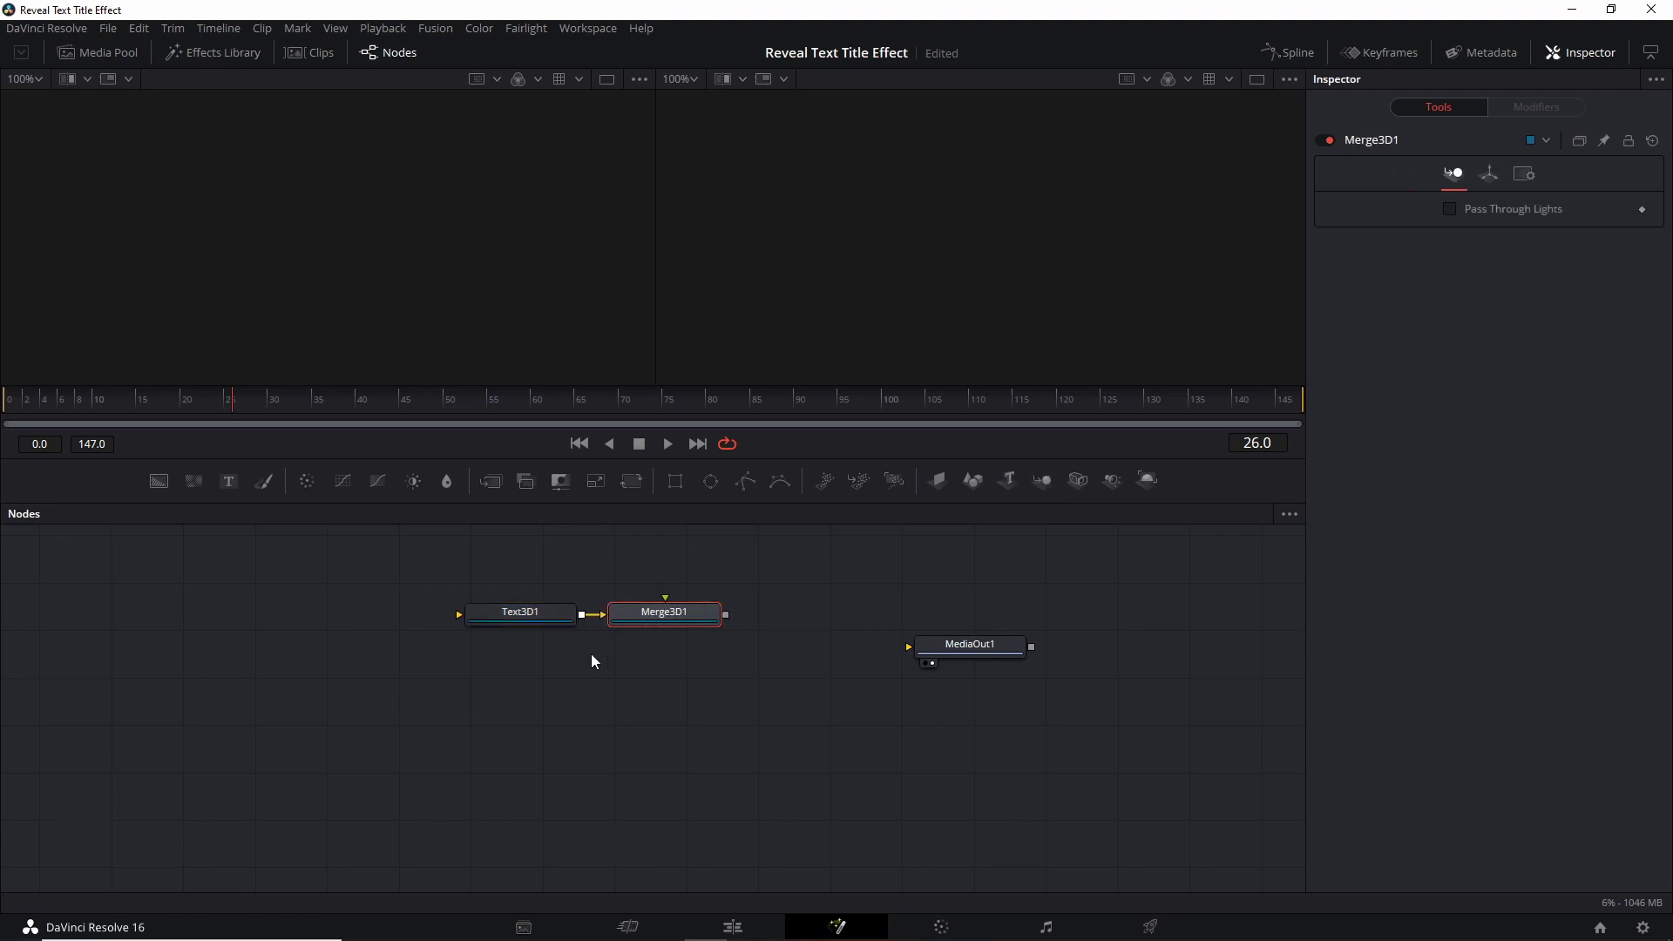
left_click(1144, 480)
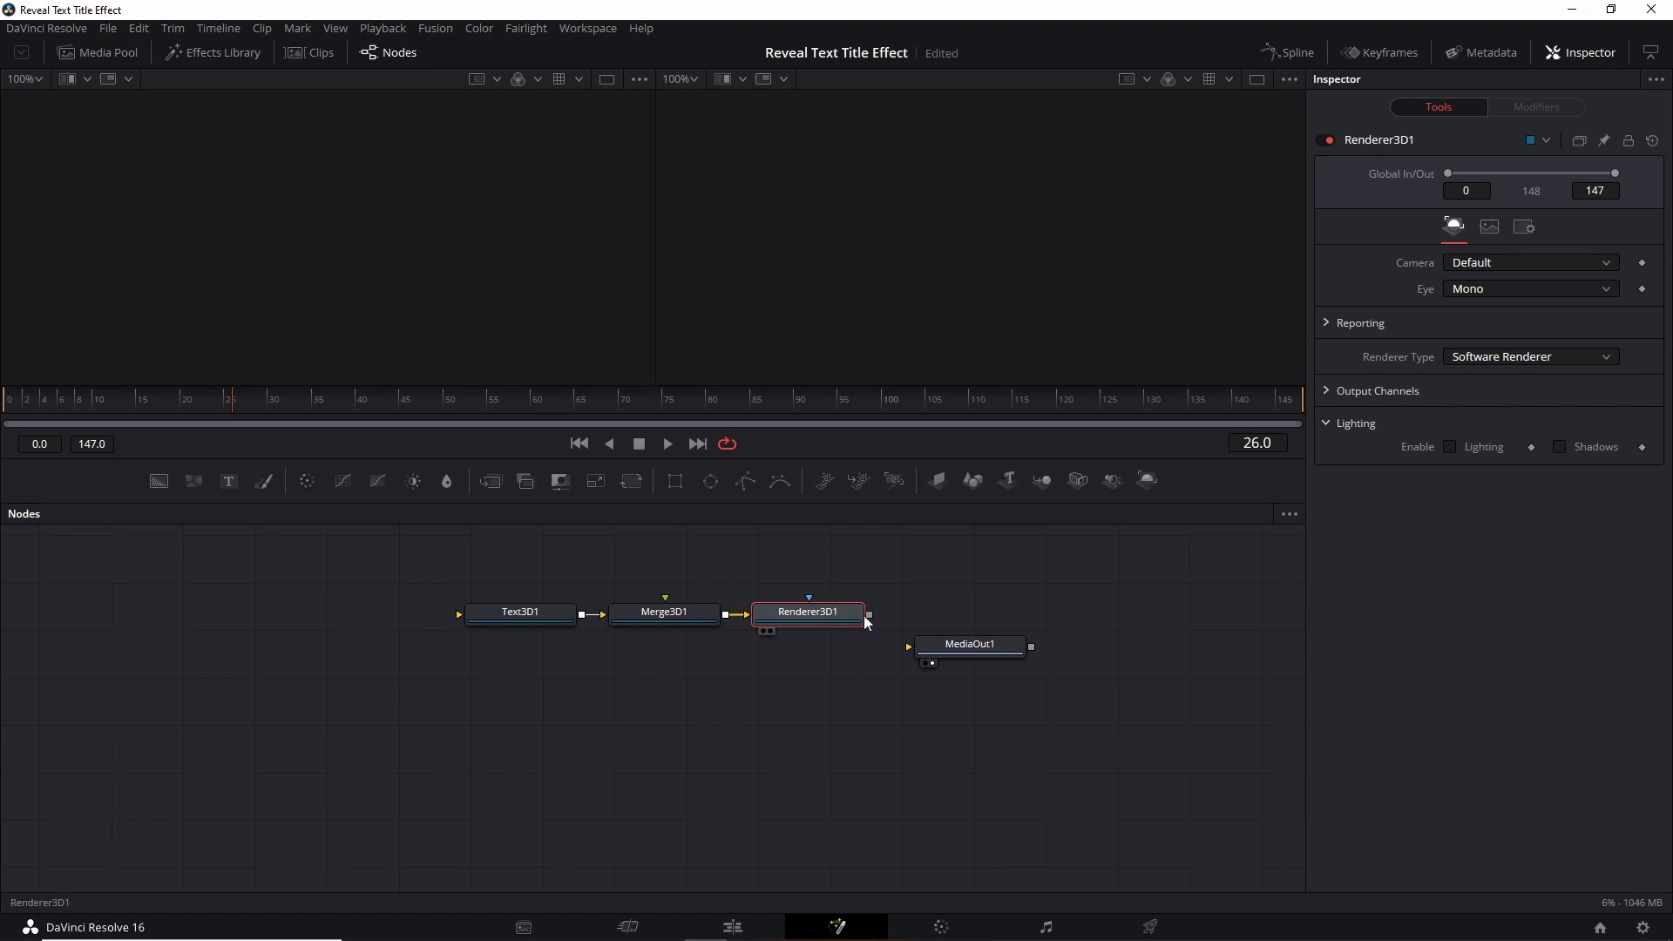
left_click_drag(871, 621, 956, 649)
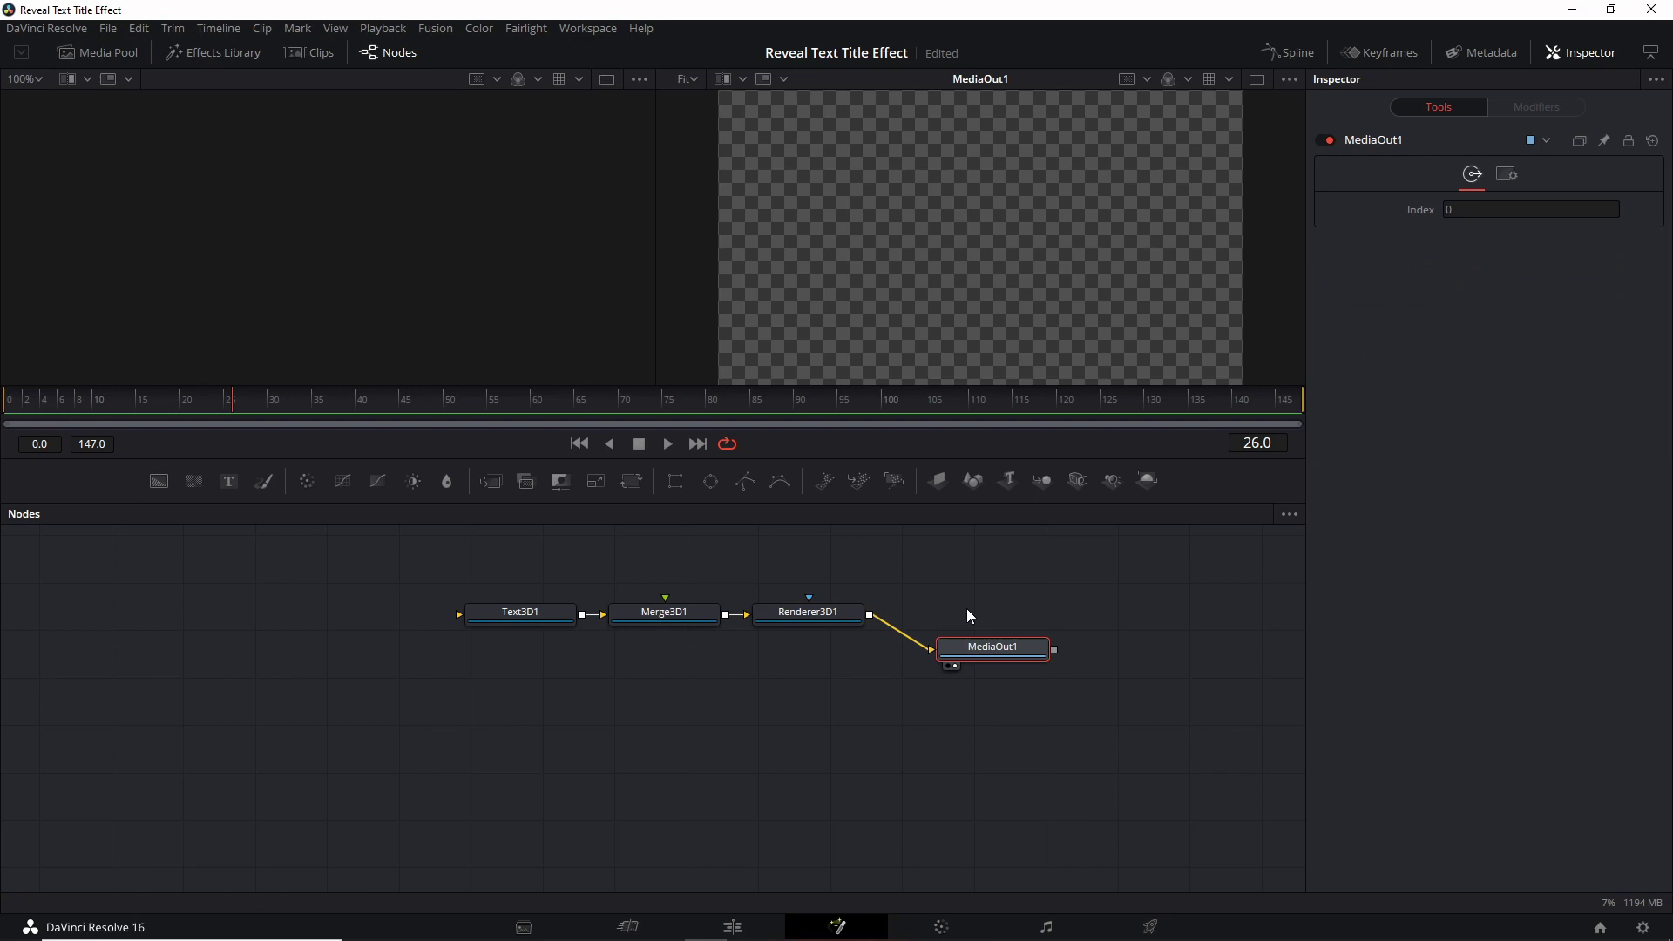
Step: Select the Text3D1 node, make the viewers taller and give the MediaOut1 viewer more width
left_click(521, 612)
left_click_drag(743, 502, 743, 666)
left_click_drag(962, 766, 927, 767)
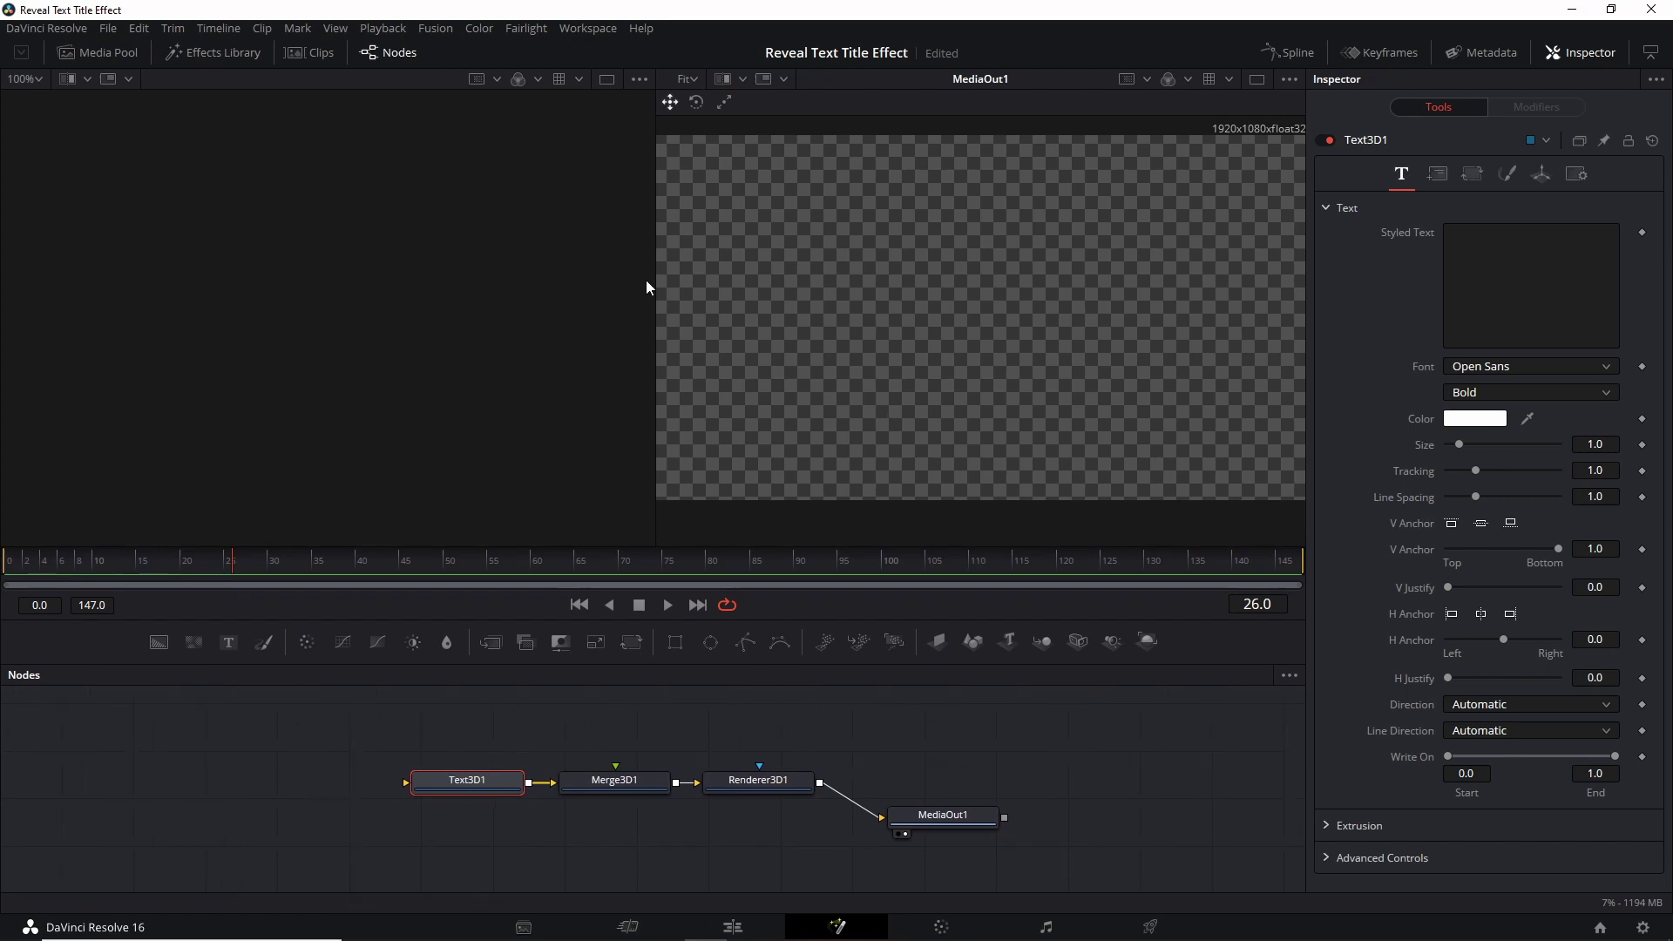
left_click_drag(656, 285, 582, 285)
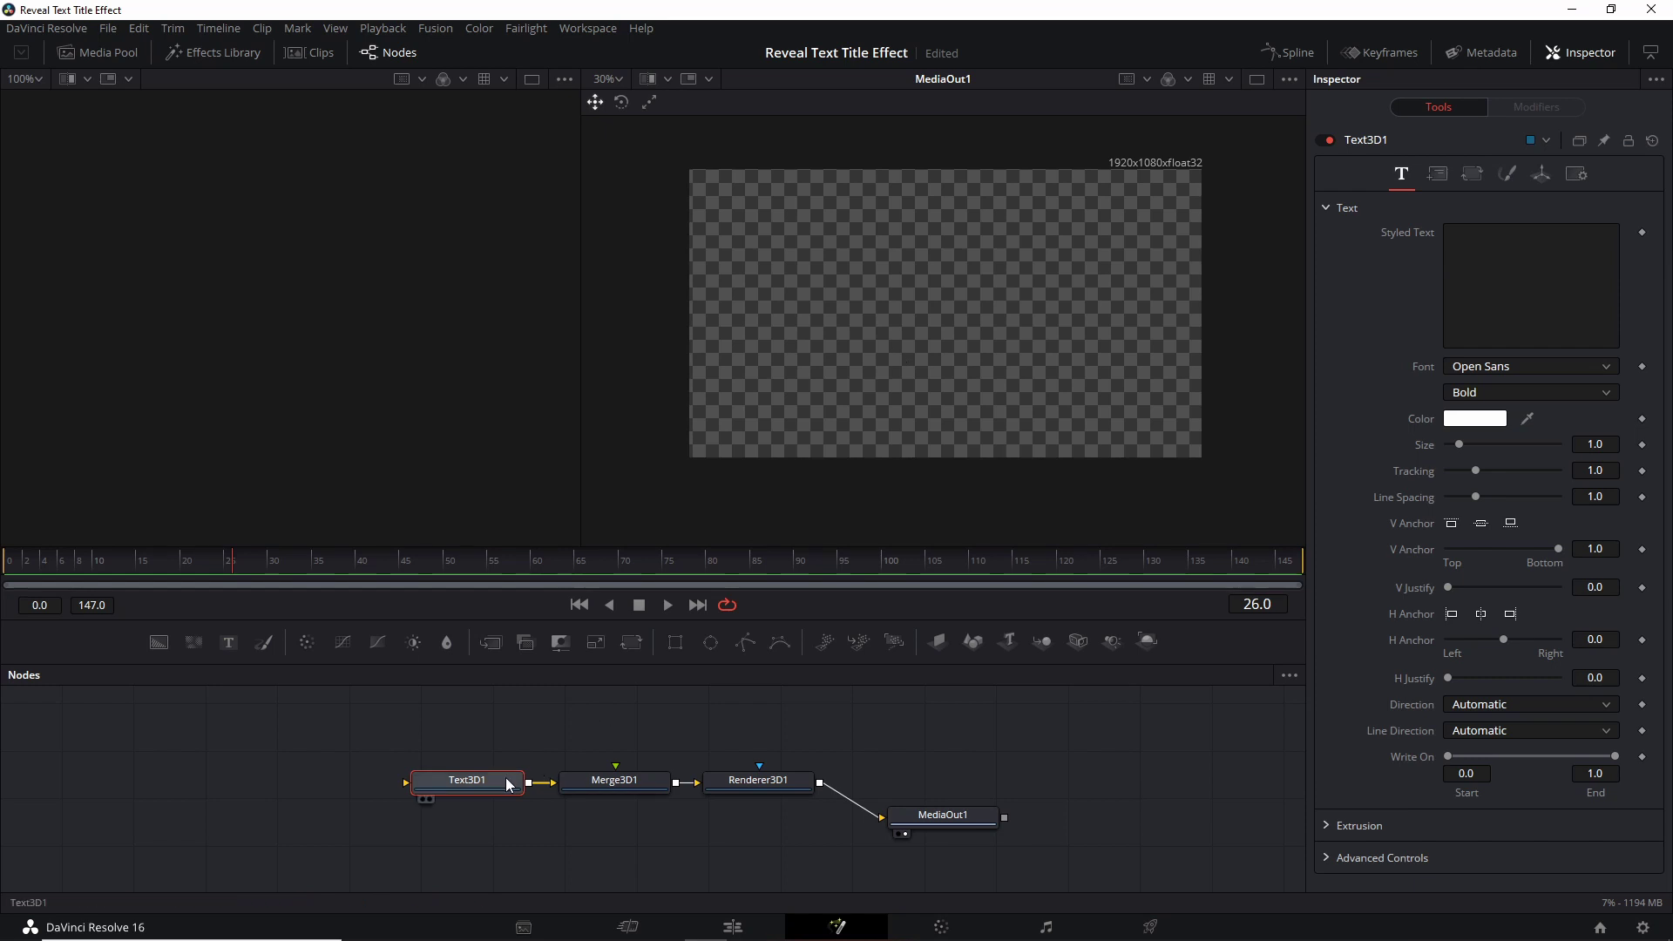
Step: Enter "Tutorial" as the Text3D1 text and centre its vertical anchor
left_click(1482, 256)
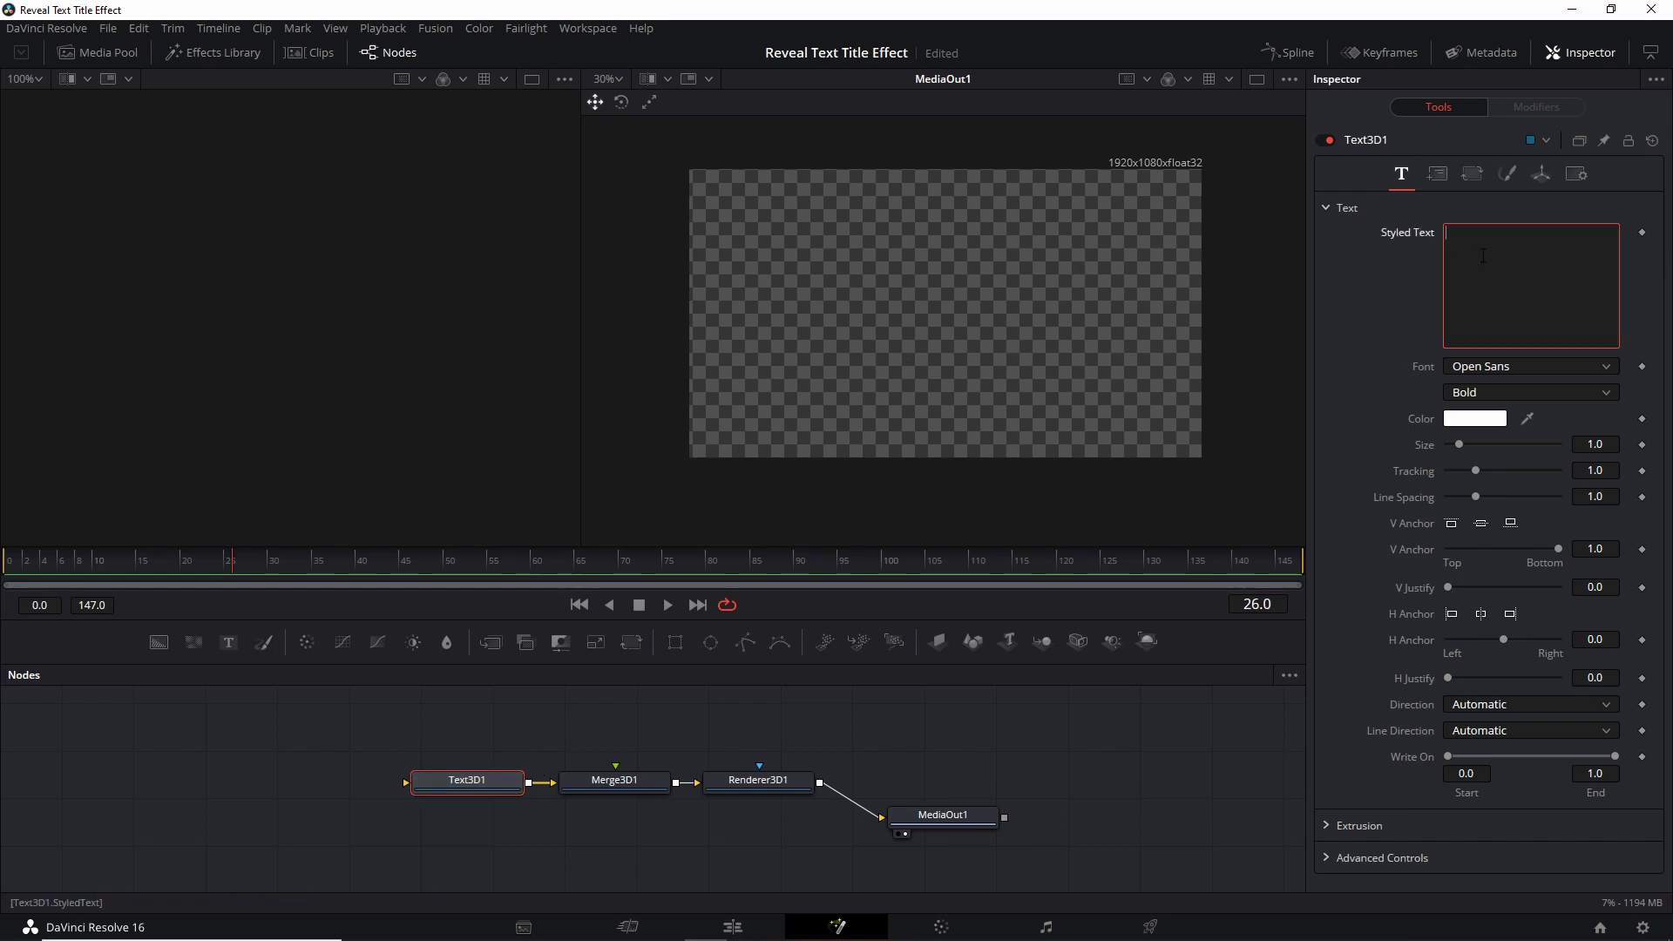
type("Tutorial")
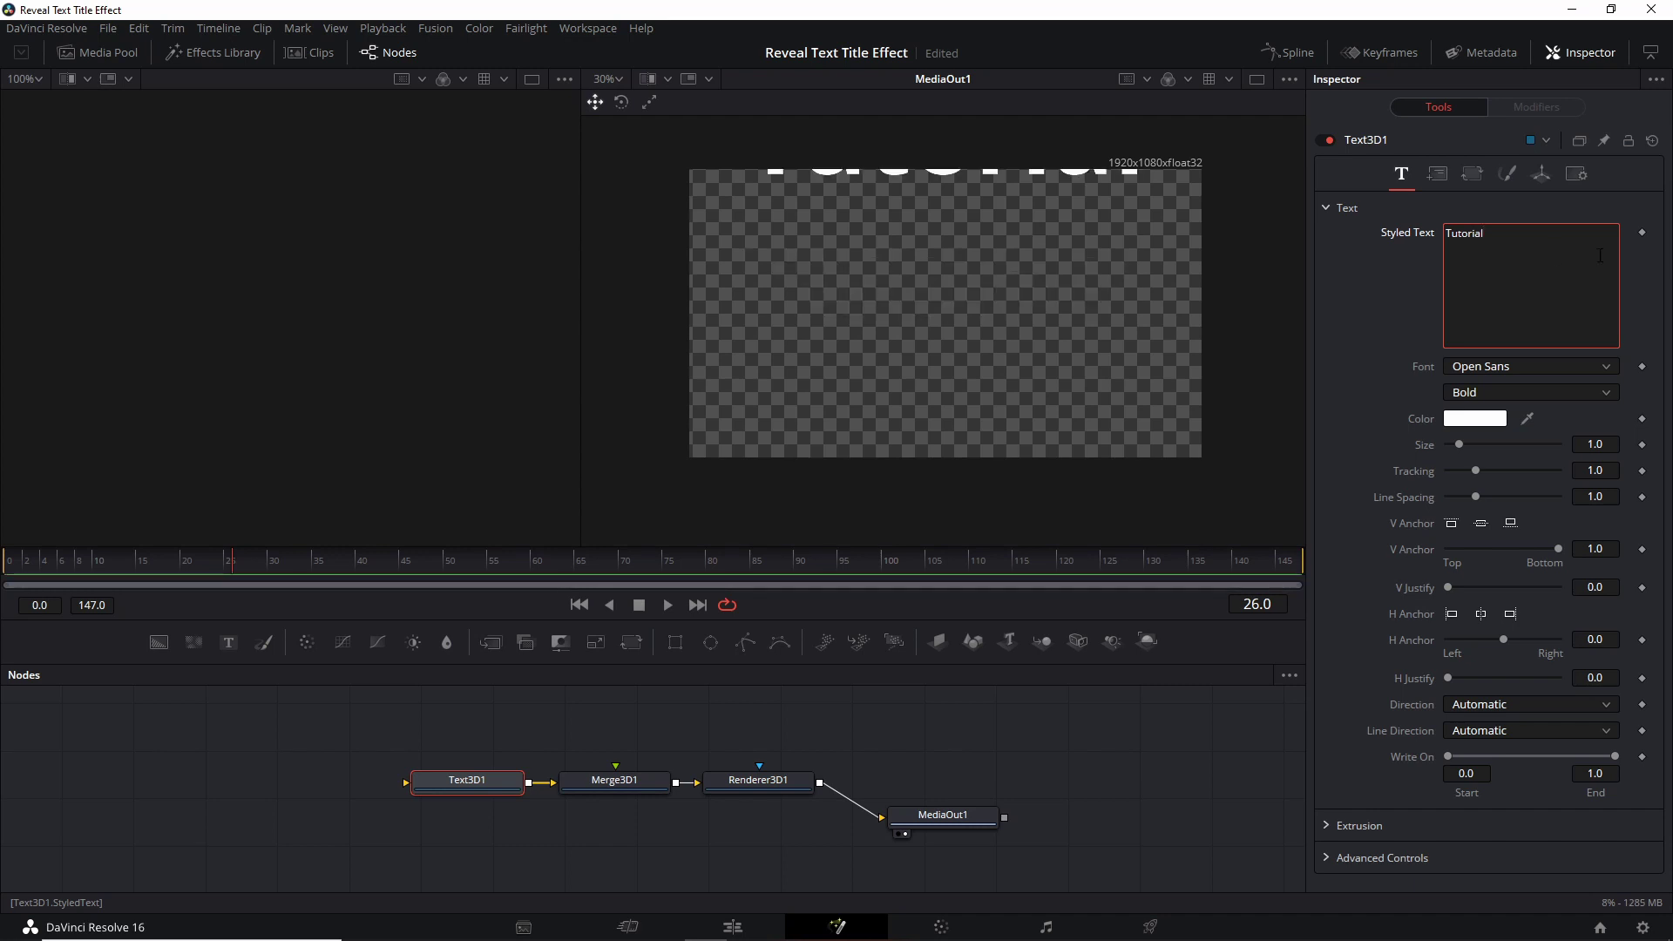
left_click(1362, 419)
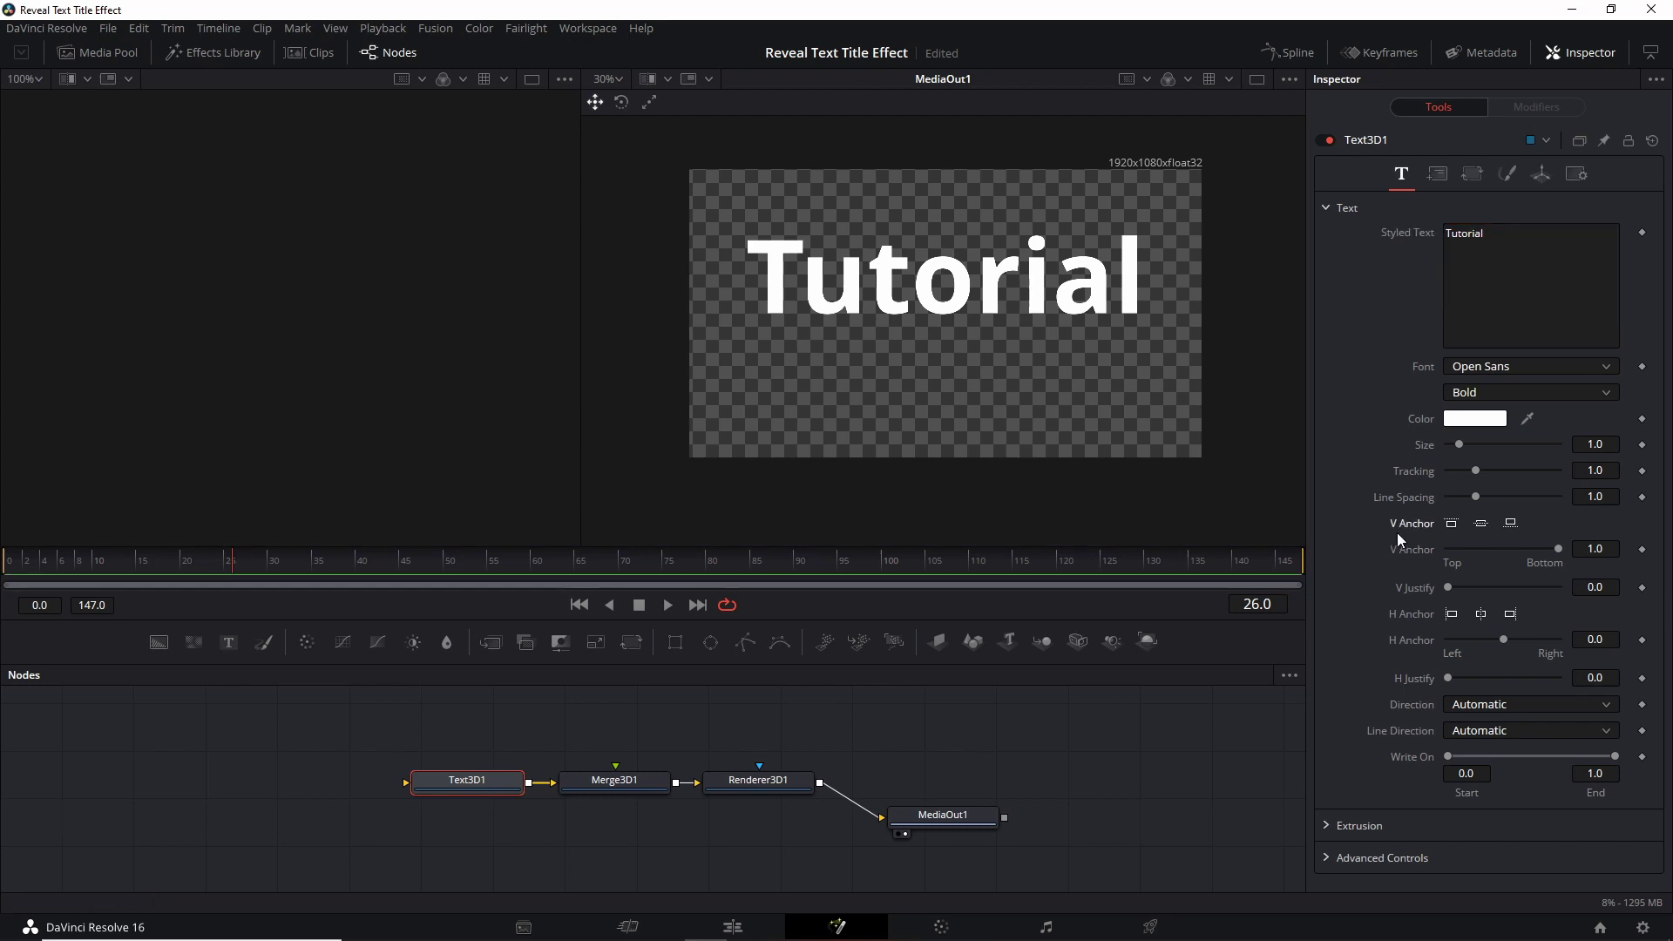
left_click(1482, 527)
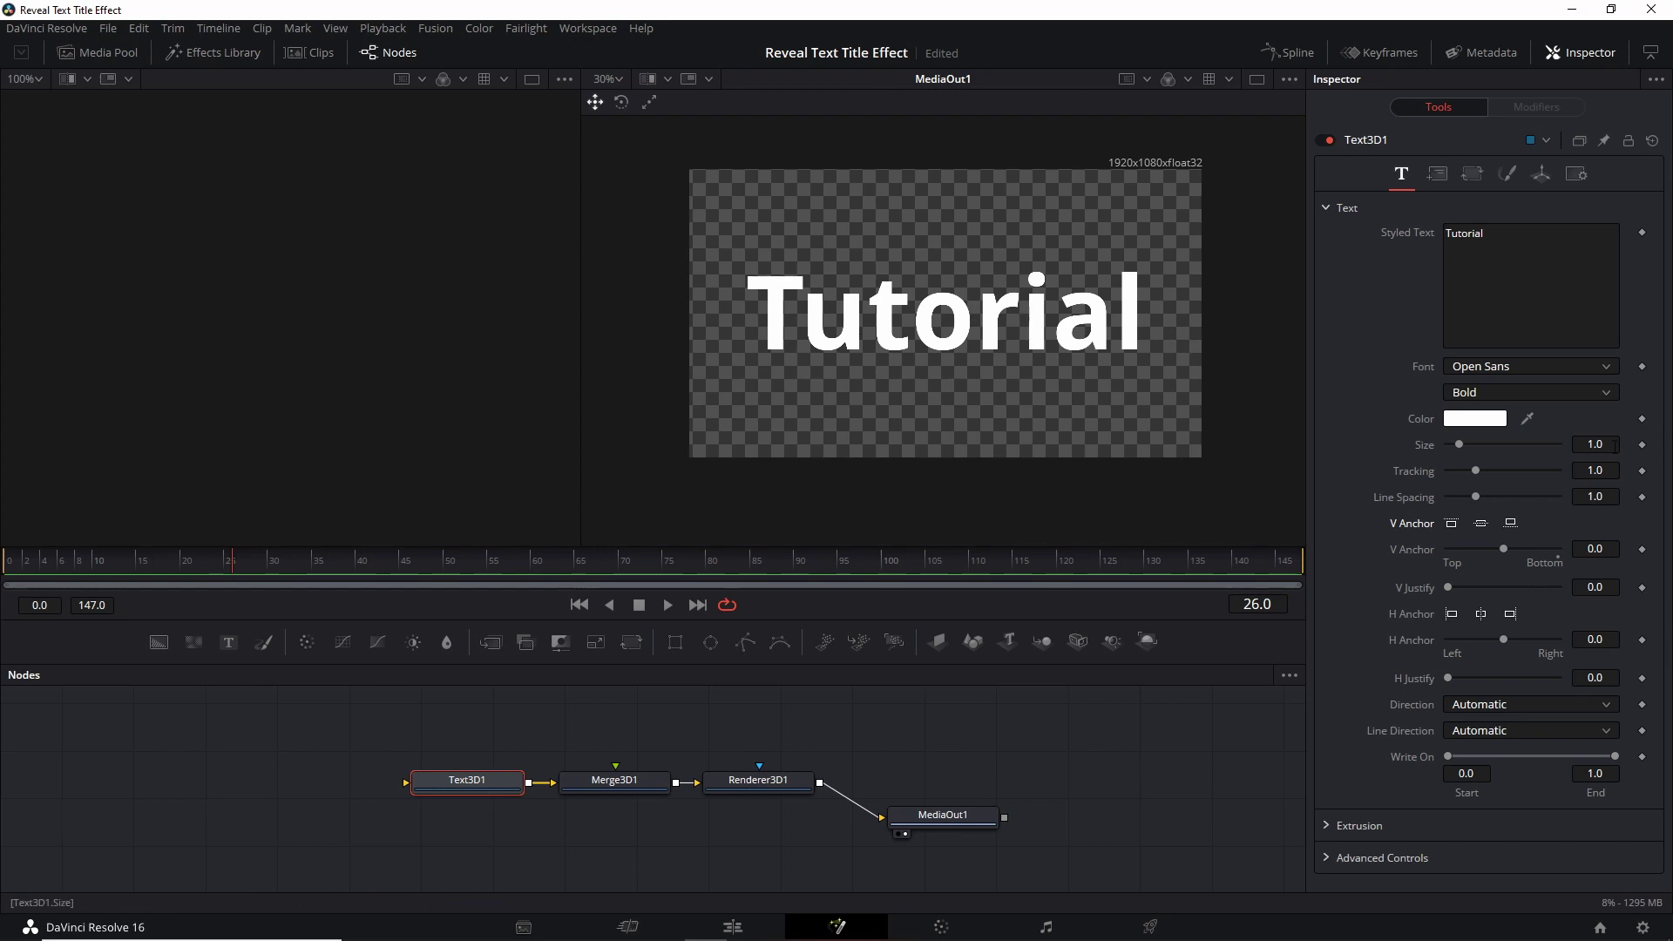
Step: Change the title's font to Bebas Neue and adjust its size to 0.87
left_click_drag(1606, 444, 1567, 444)
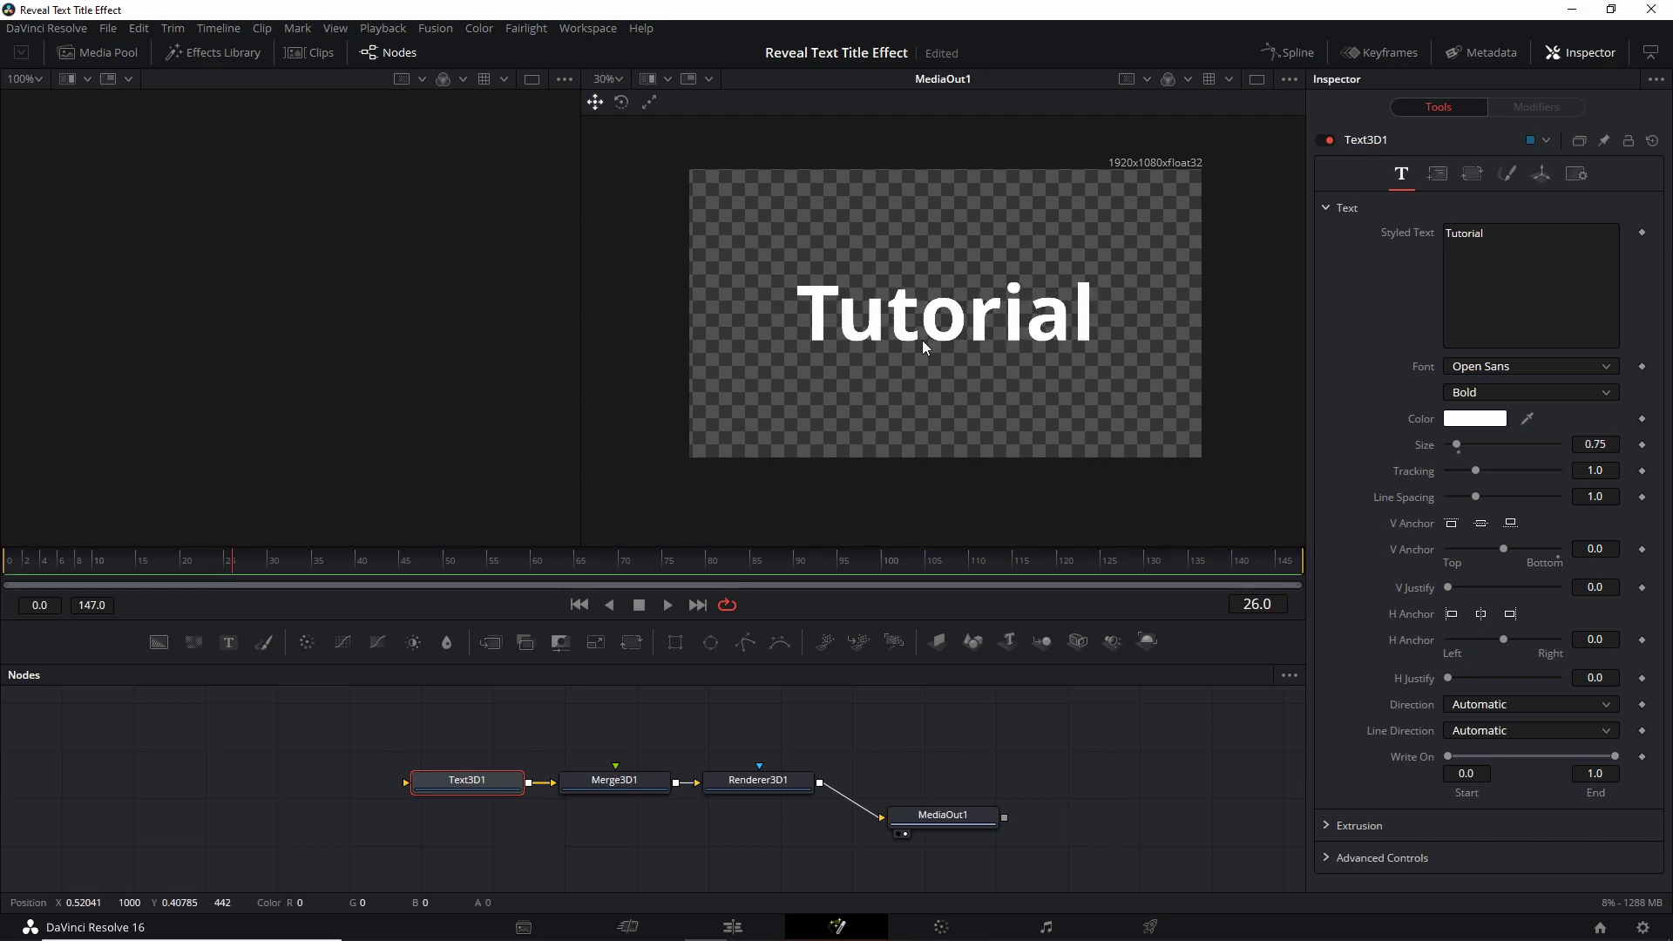
scroll(1201, 422, "right", 2)
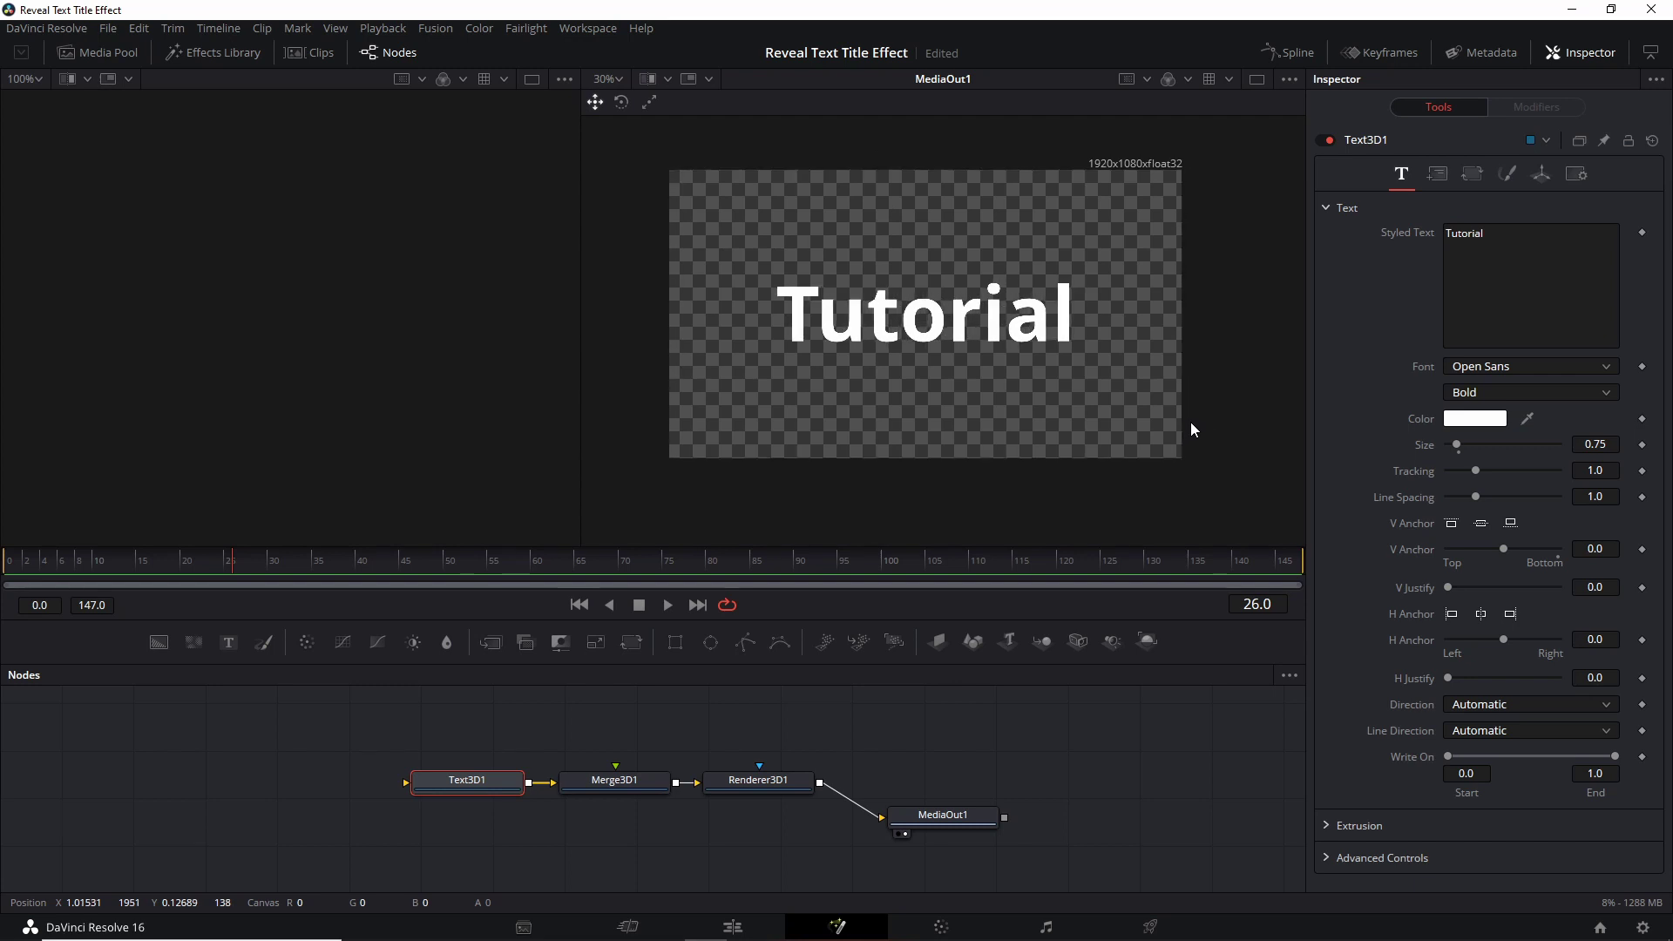
left_click(1488, 364)
scroll(1499, 406, "up", 10)
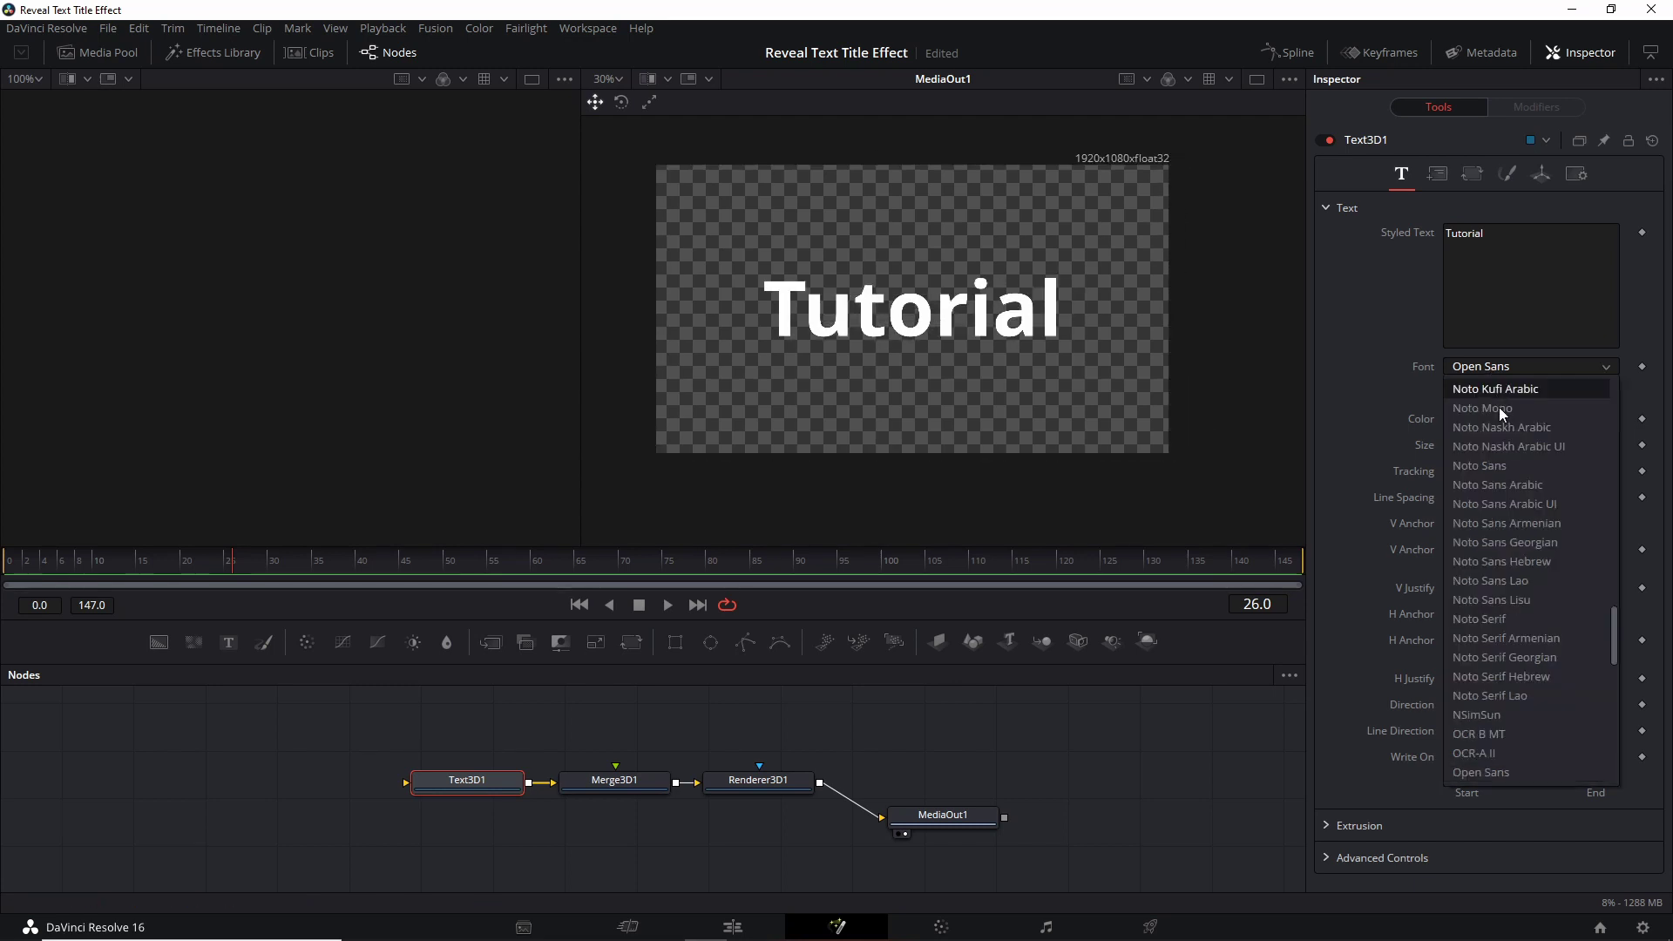
left_click(1524, 487)
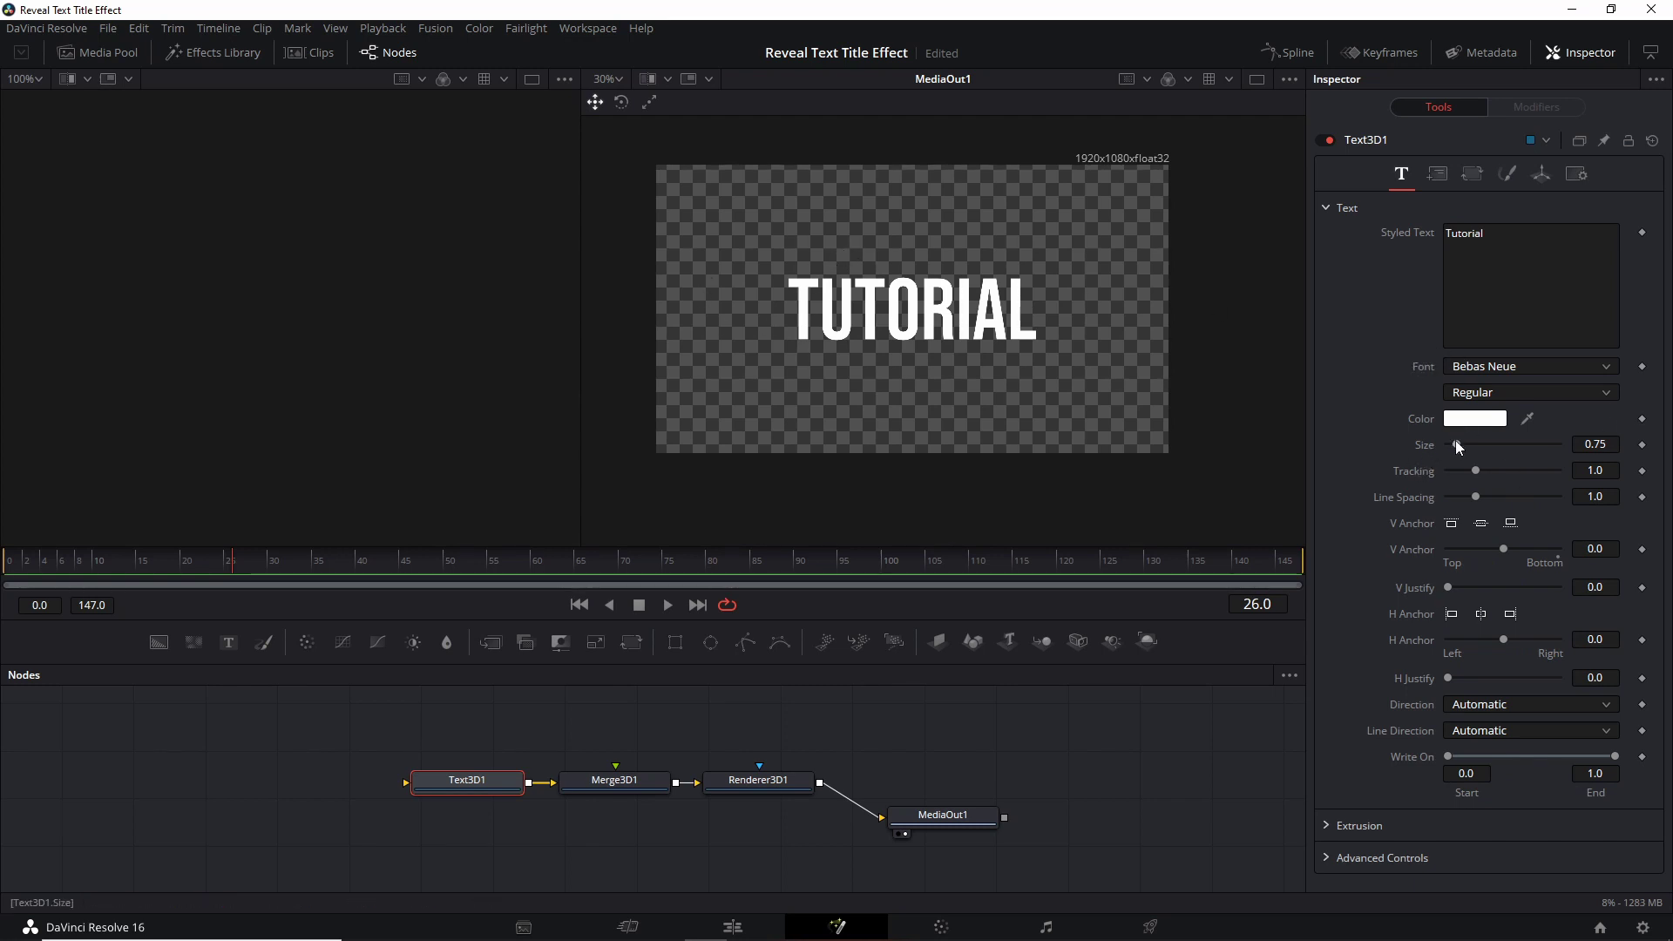
left_click_drag(1457, 443, 1460, 445)
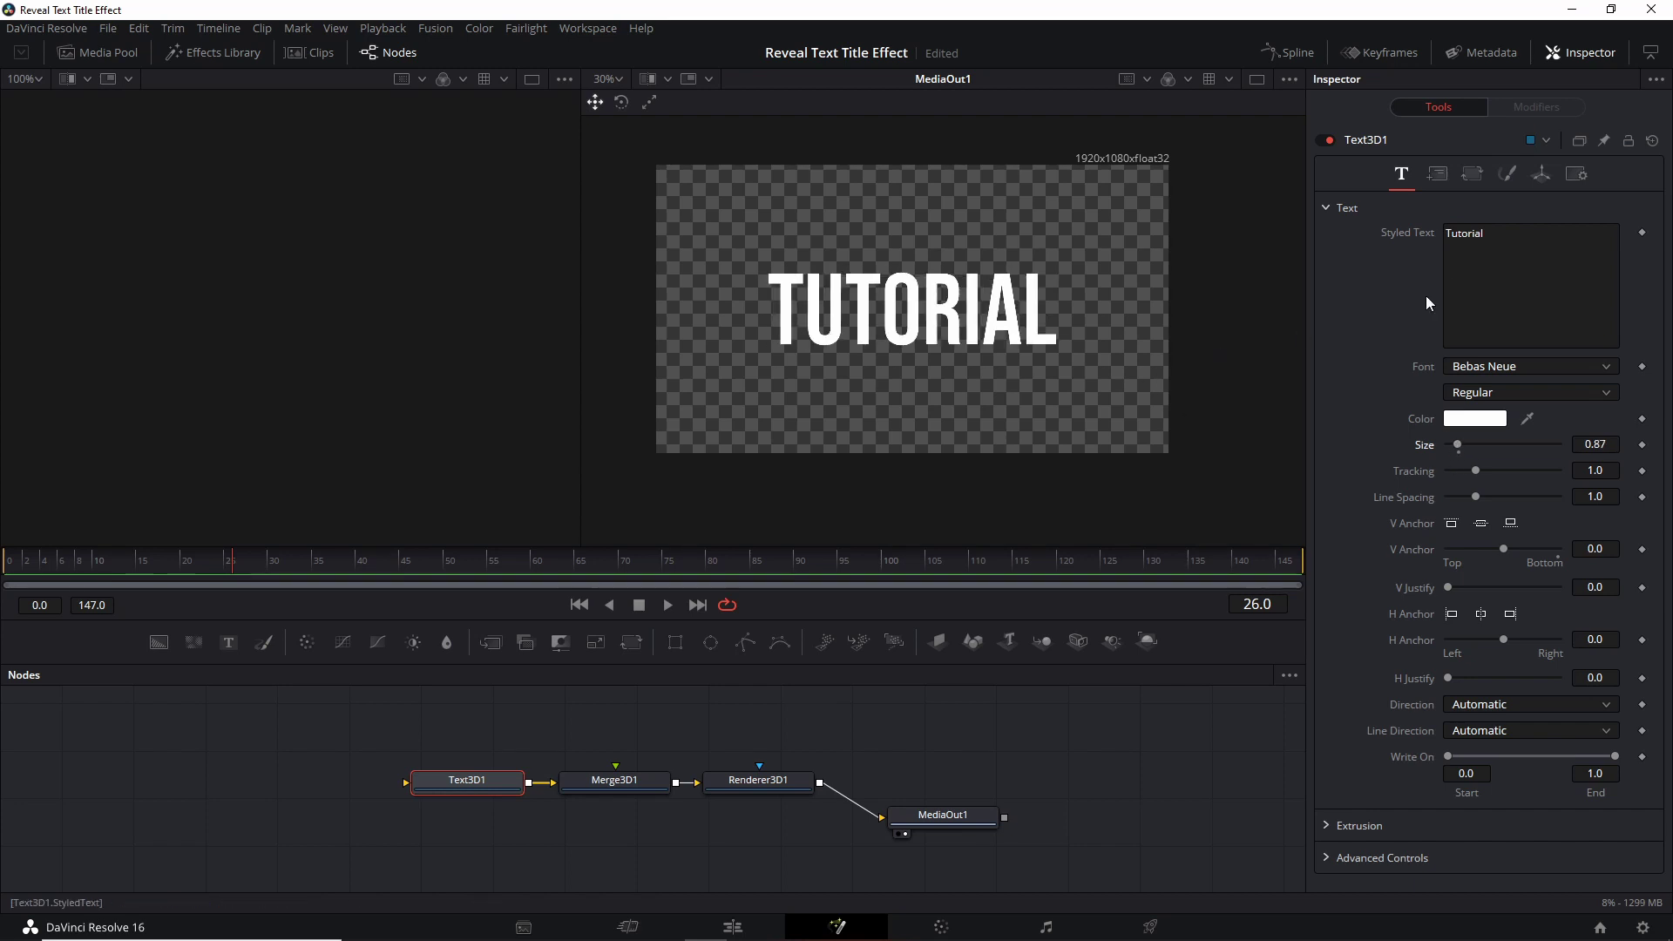
Step: Add a keyframe for the text's Y translation at frame 30, keeping the value at 0.0
left_click_drag(238, 563, 223, 562)
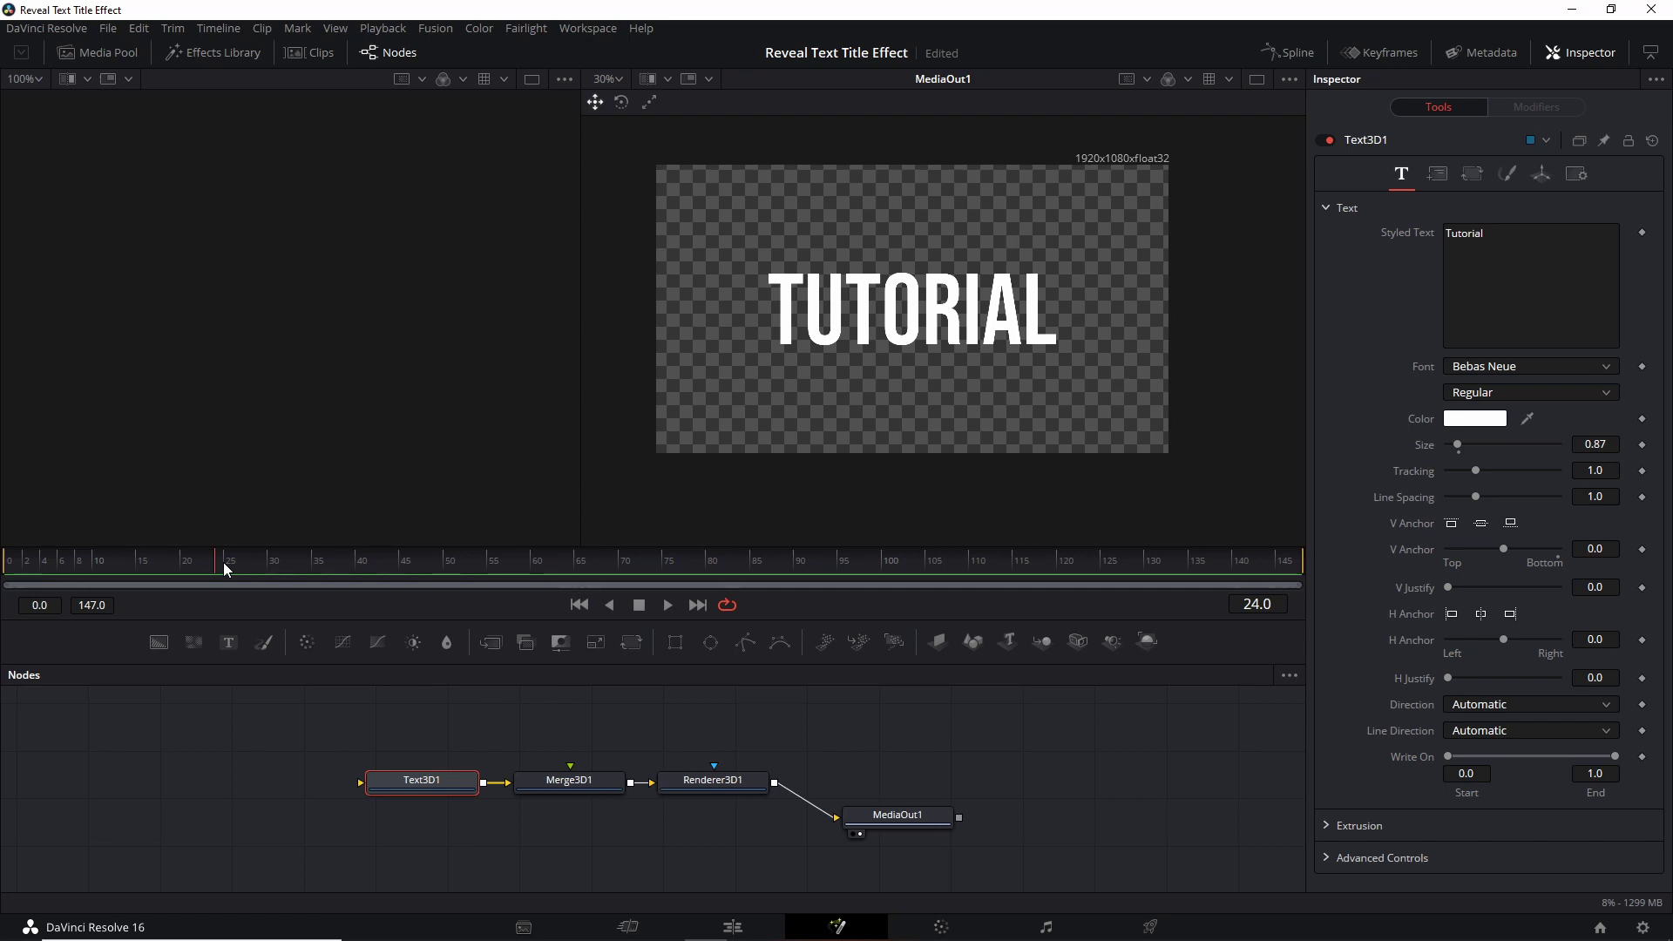
left_click(268, 565)
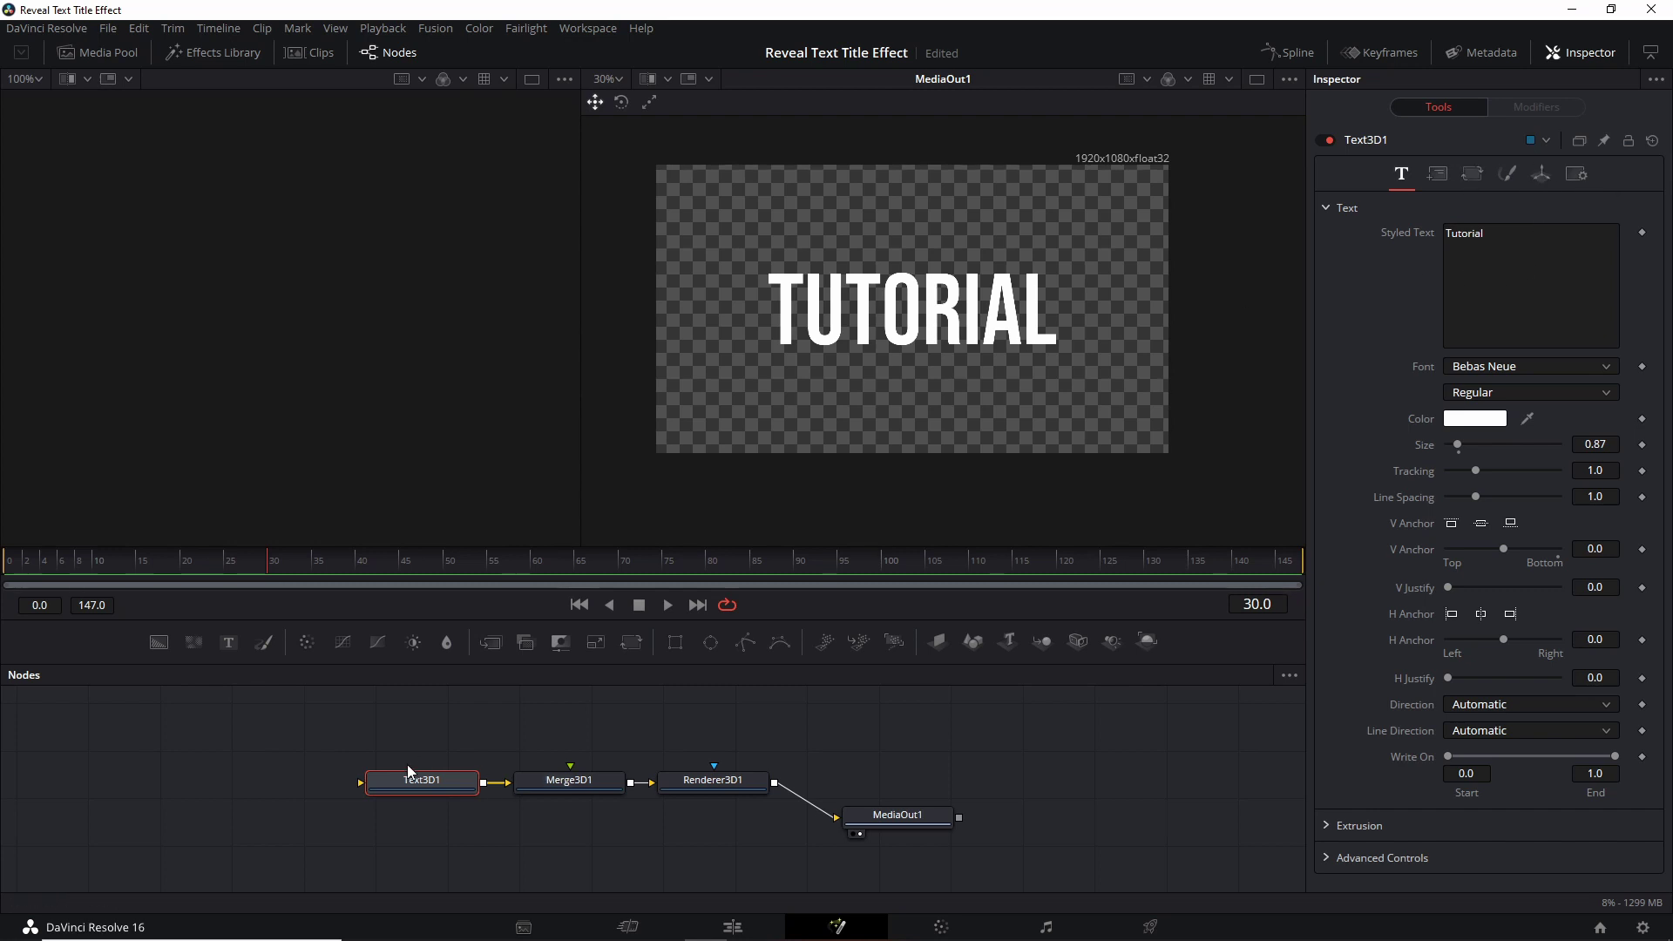
left_click(1544, 176)
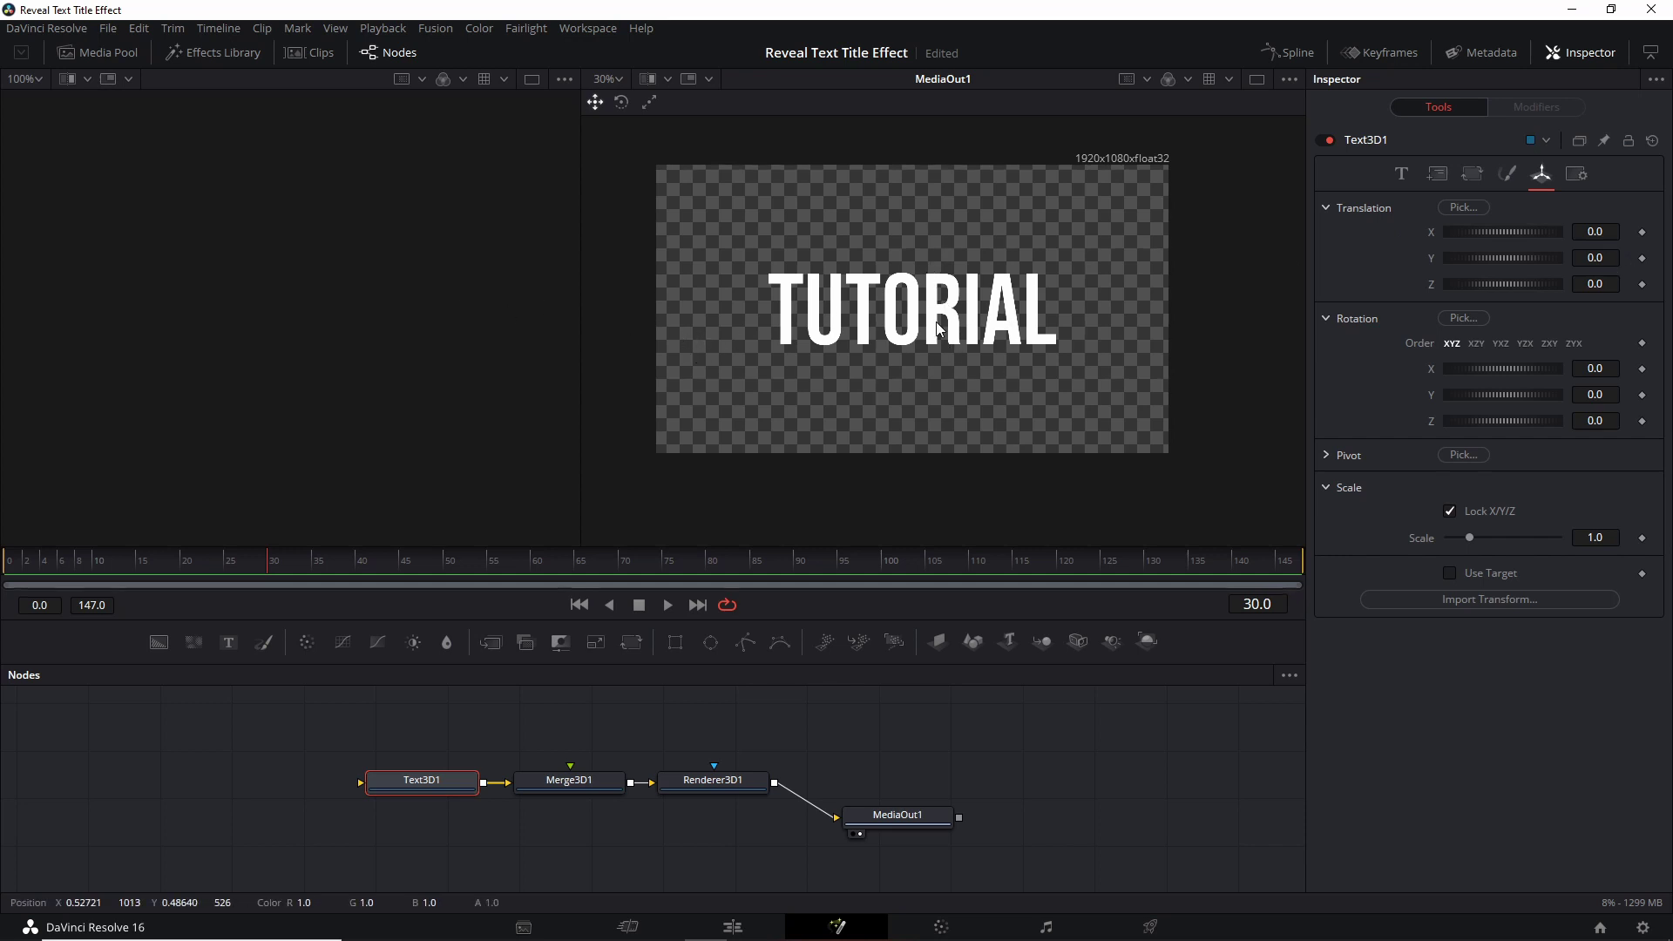
left_click(1643, 260)
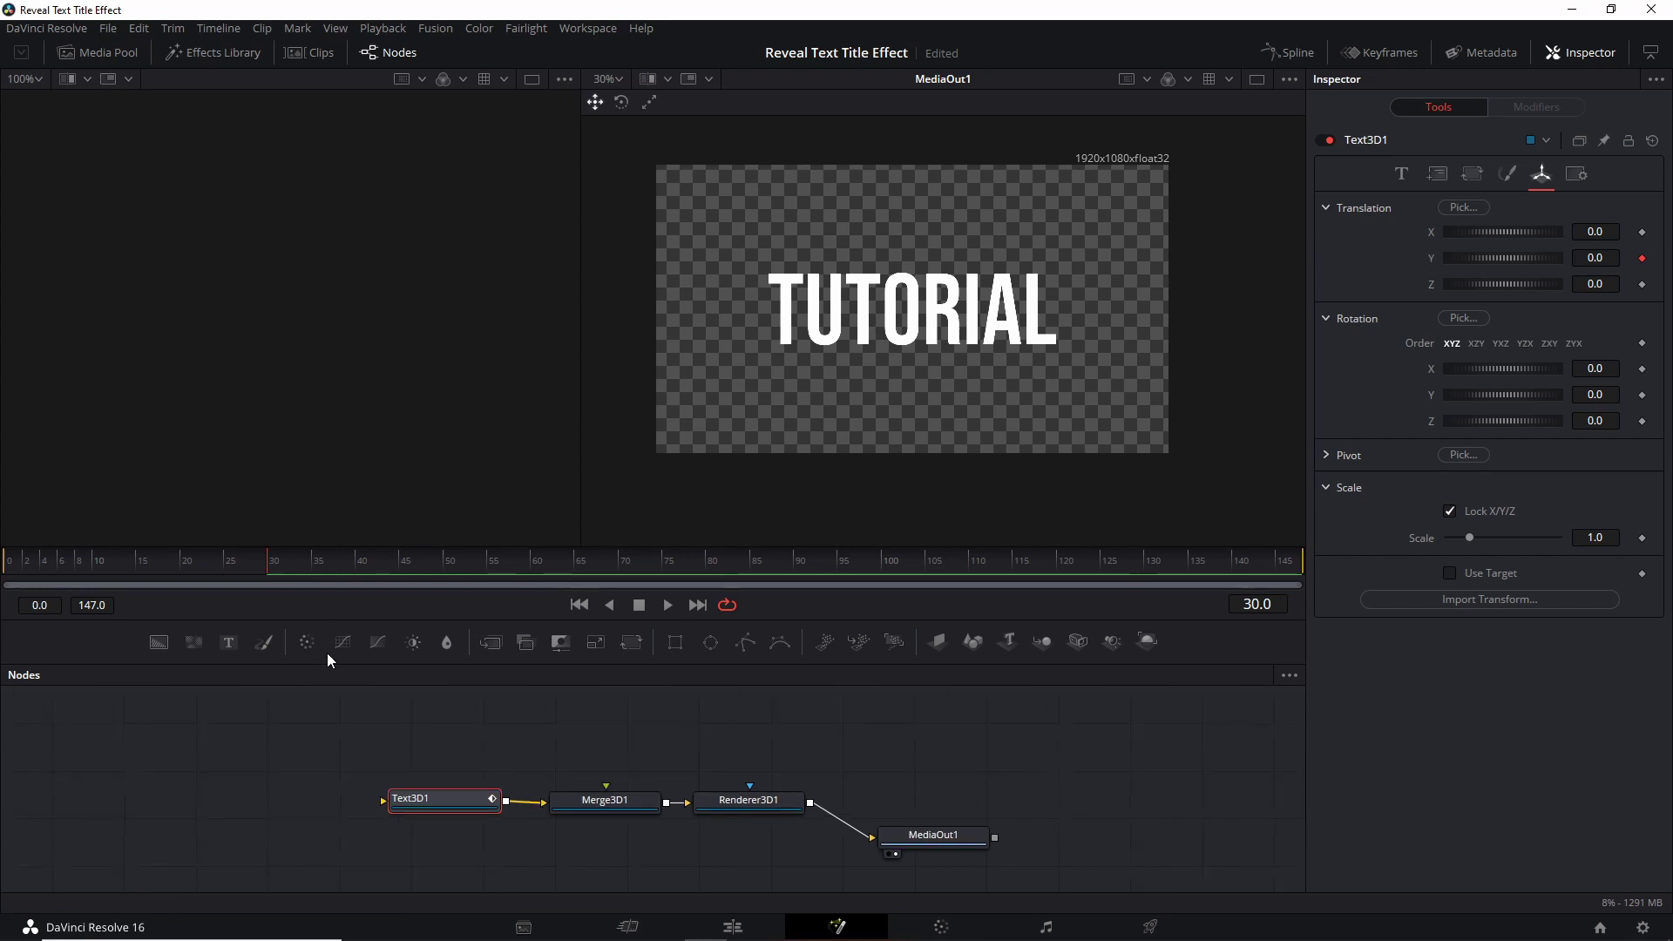
Step: At frame 0, lower the text's Y translation to about -1.062 so it starts below the frame
left_click_drag(273, 562, 16, 565)
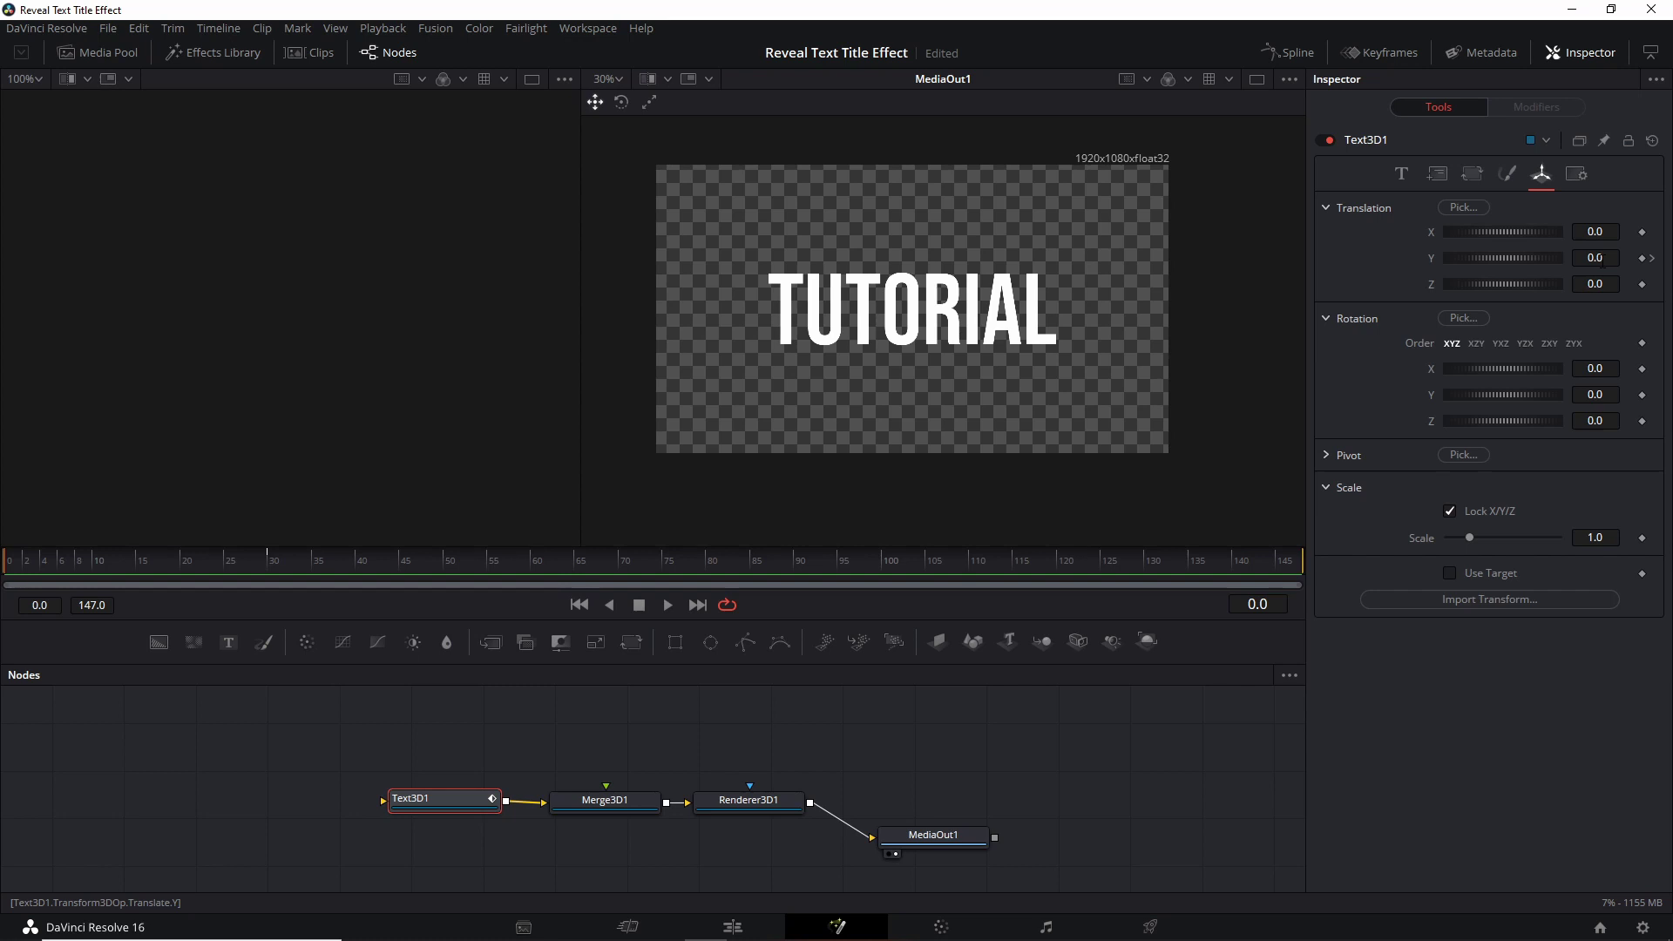
left_click_drag(1503, 258, 1469, 258)
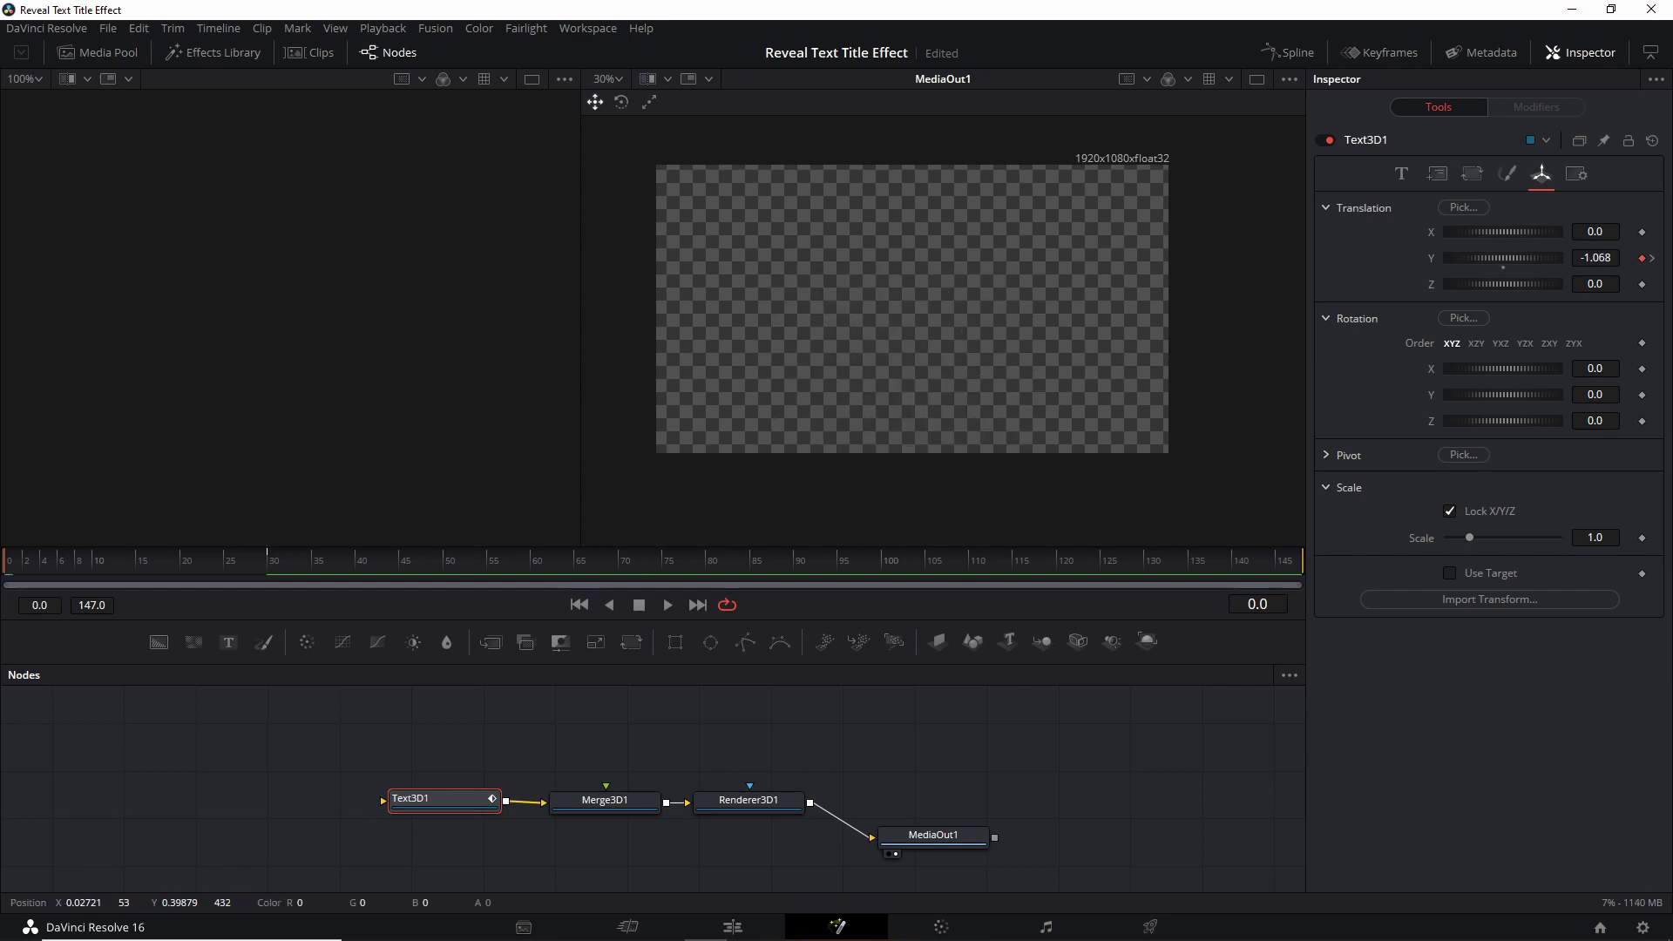
left_click_drag(981, 252, 618, 344)
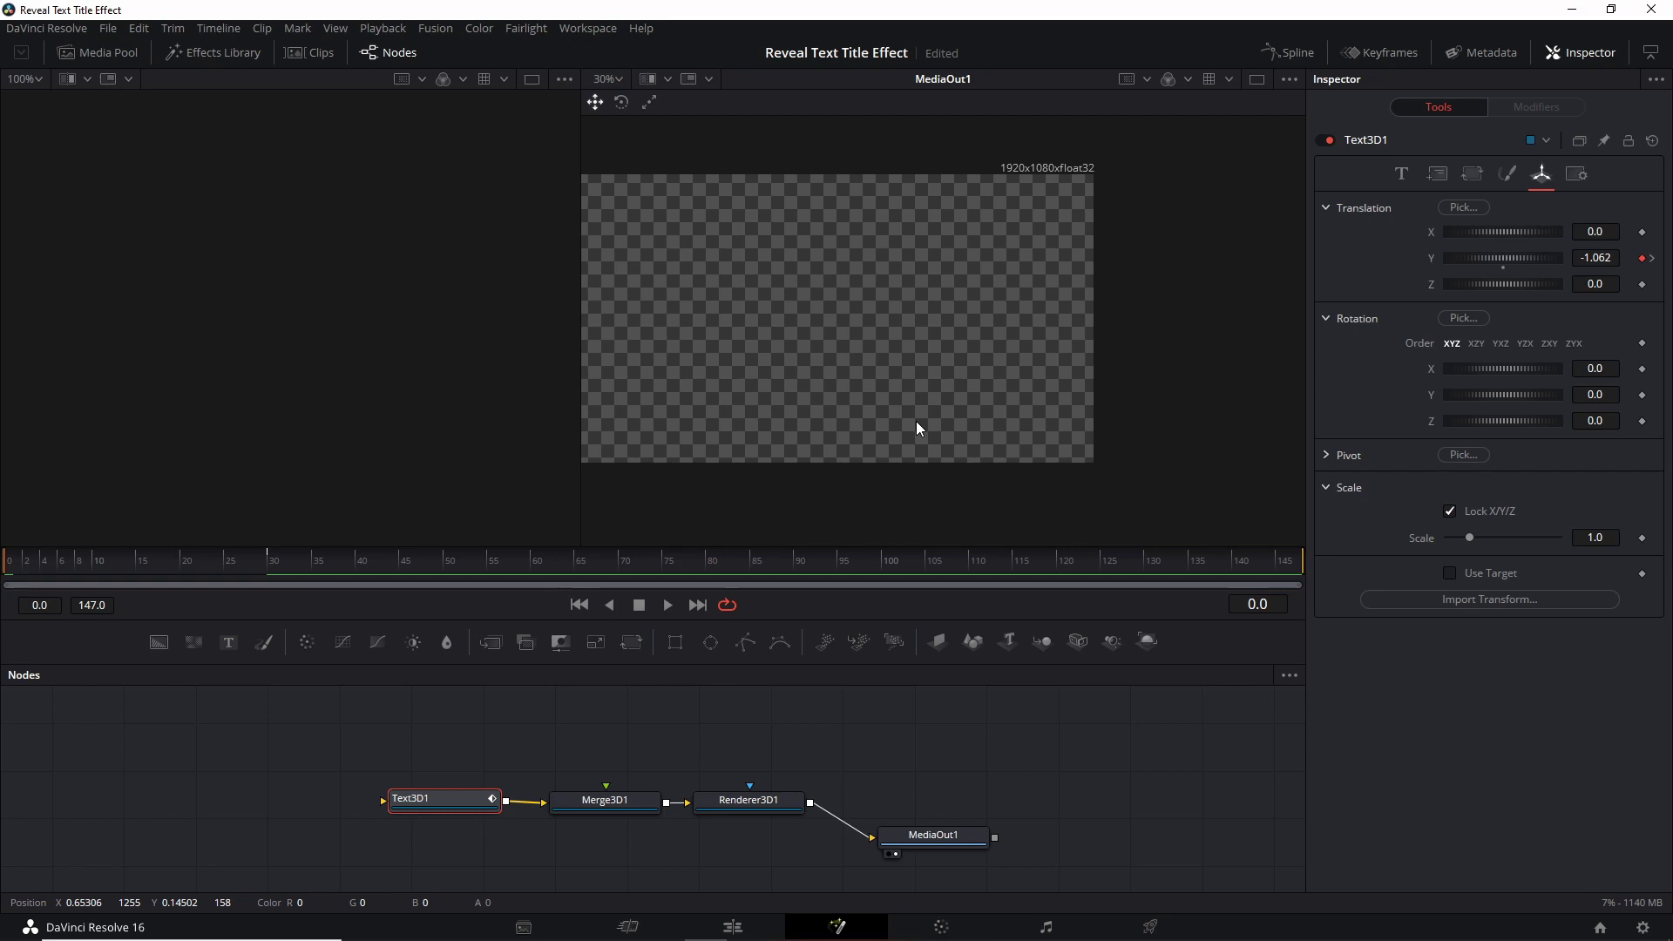
left_click_drag(916, 421, 950, 416)
Step: Add a Rectangle mask node in the empty area above the node chain
left_click_drag(317, 804, 250, 823)
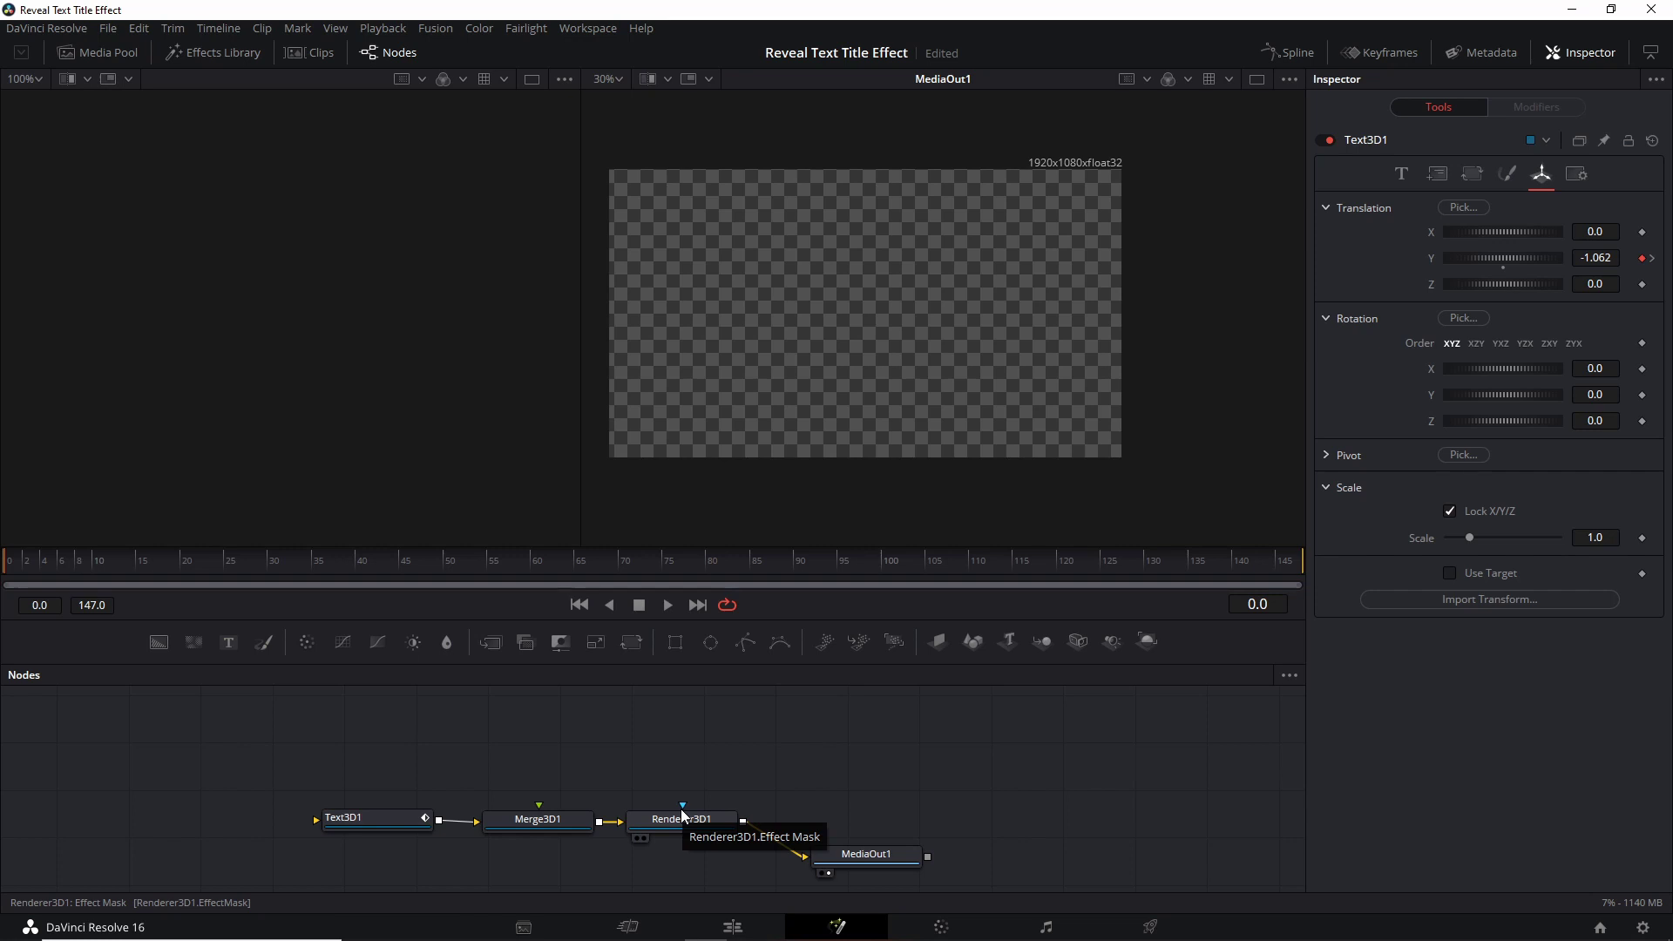
right_click(616, 756)
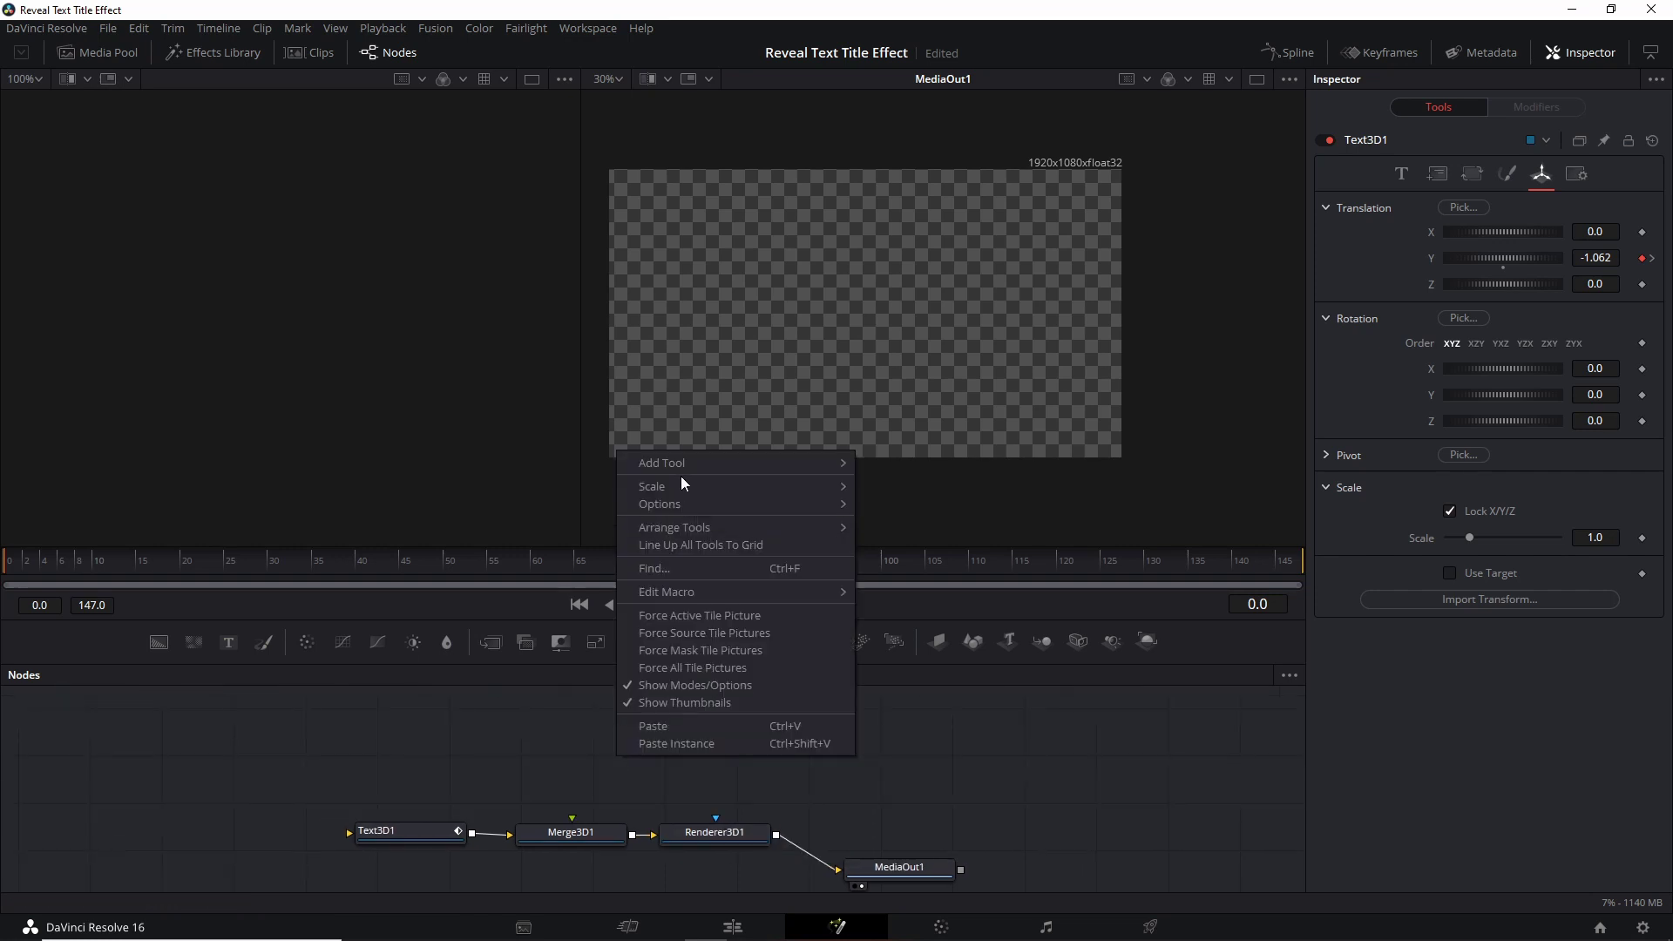
mouse_move(688, 464)
mouse_move(911, 439)
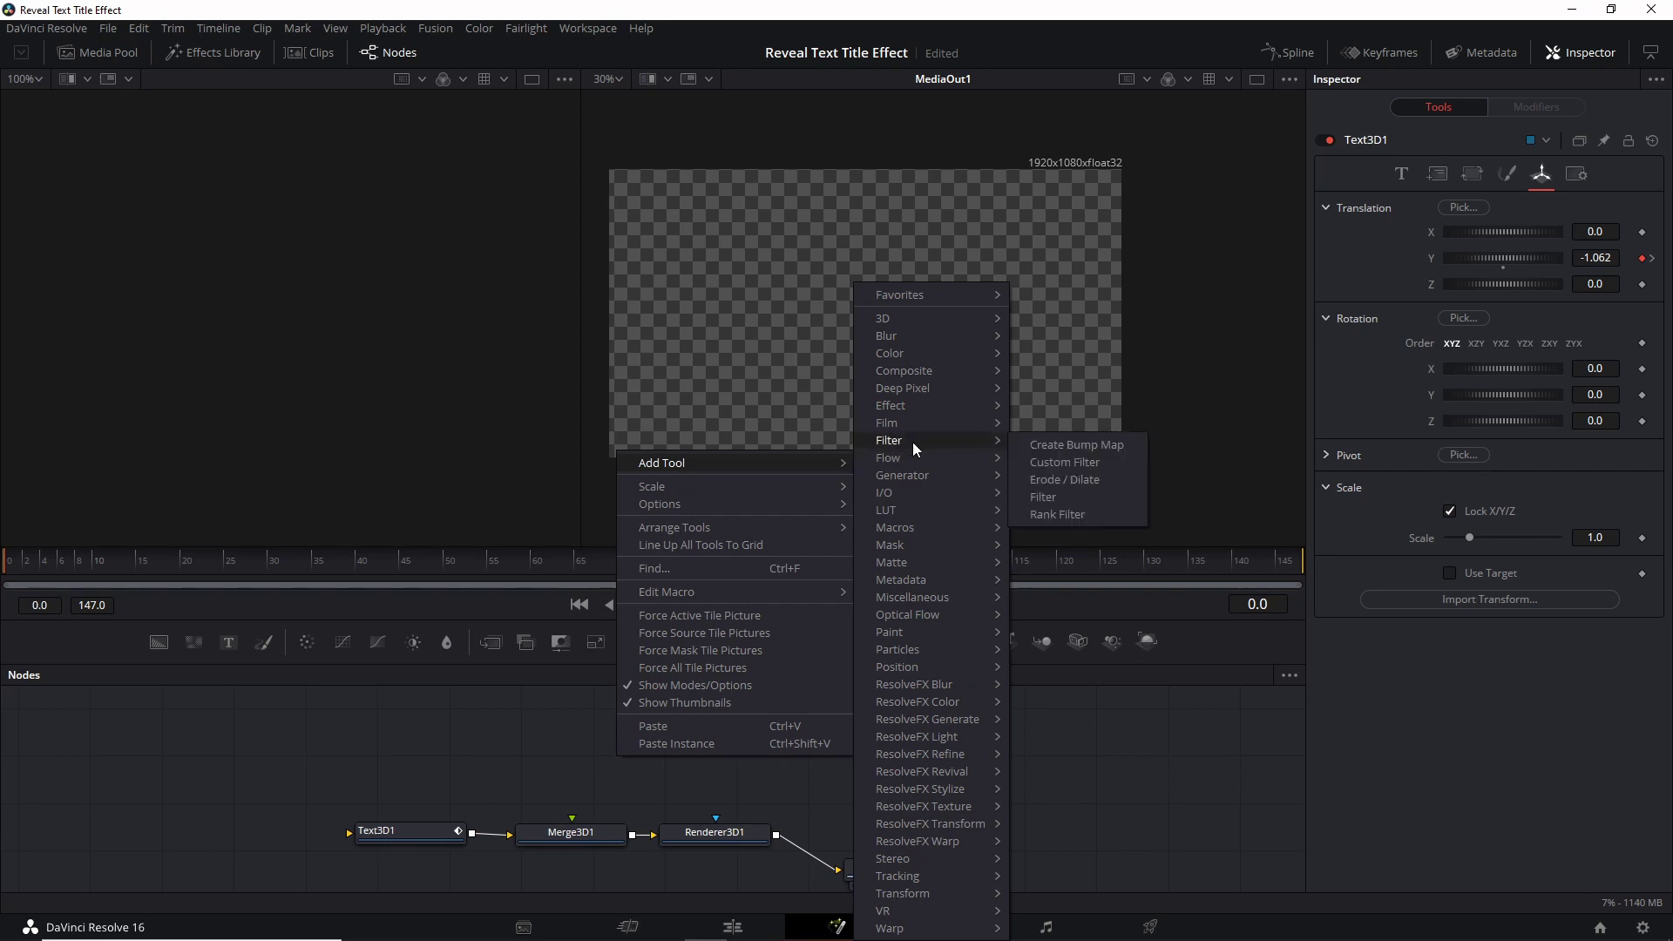
mouse_move(926, 549)
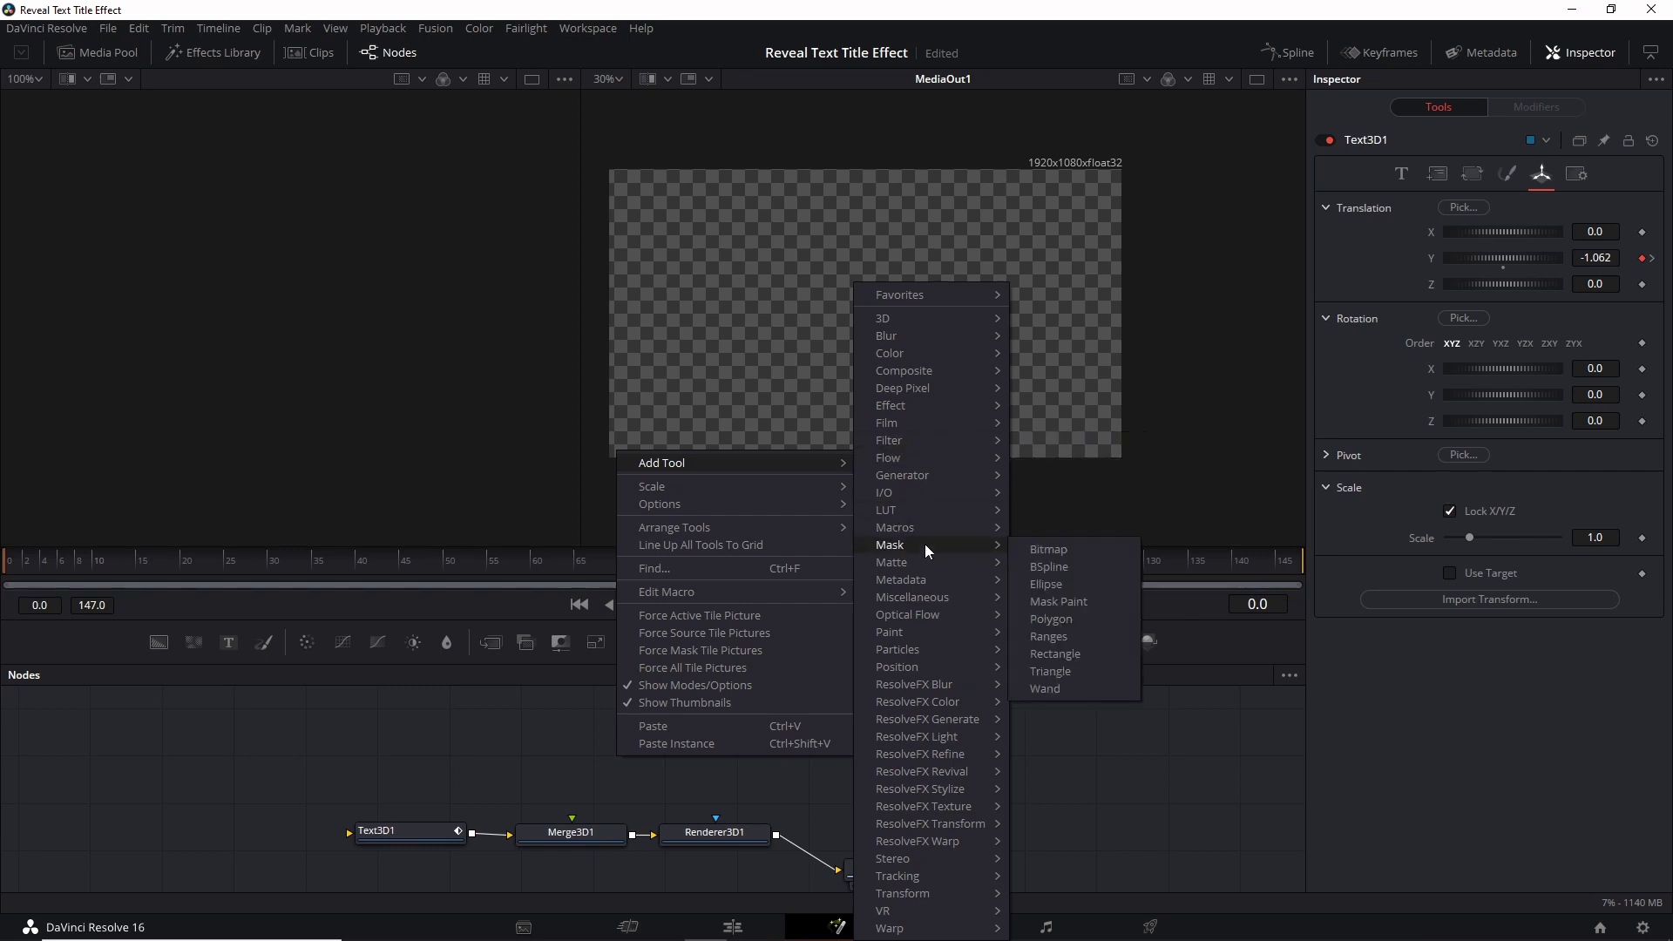
left_click(1086, 652)
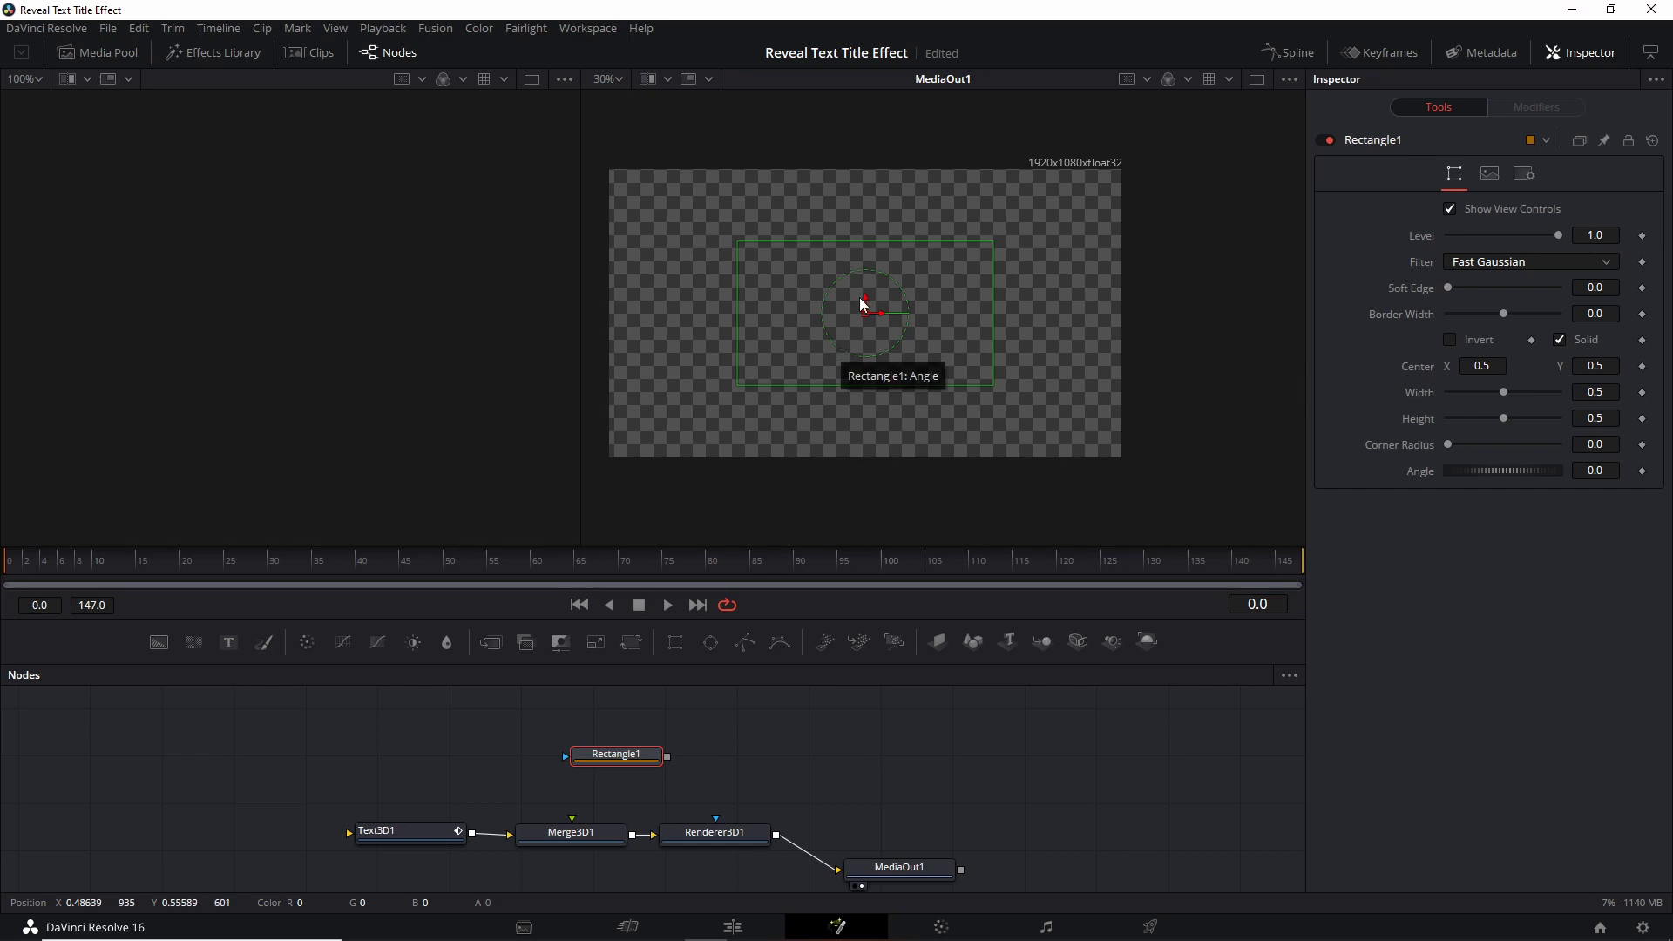
Step: Shape the rectangle mask over the lower part of the frame, with centre Y about 0.159, width about 1.03 and angle about 0.385
left_click_drag(863, 296, 858, 396)
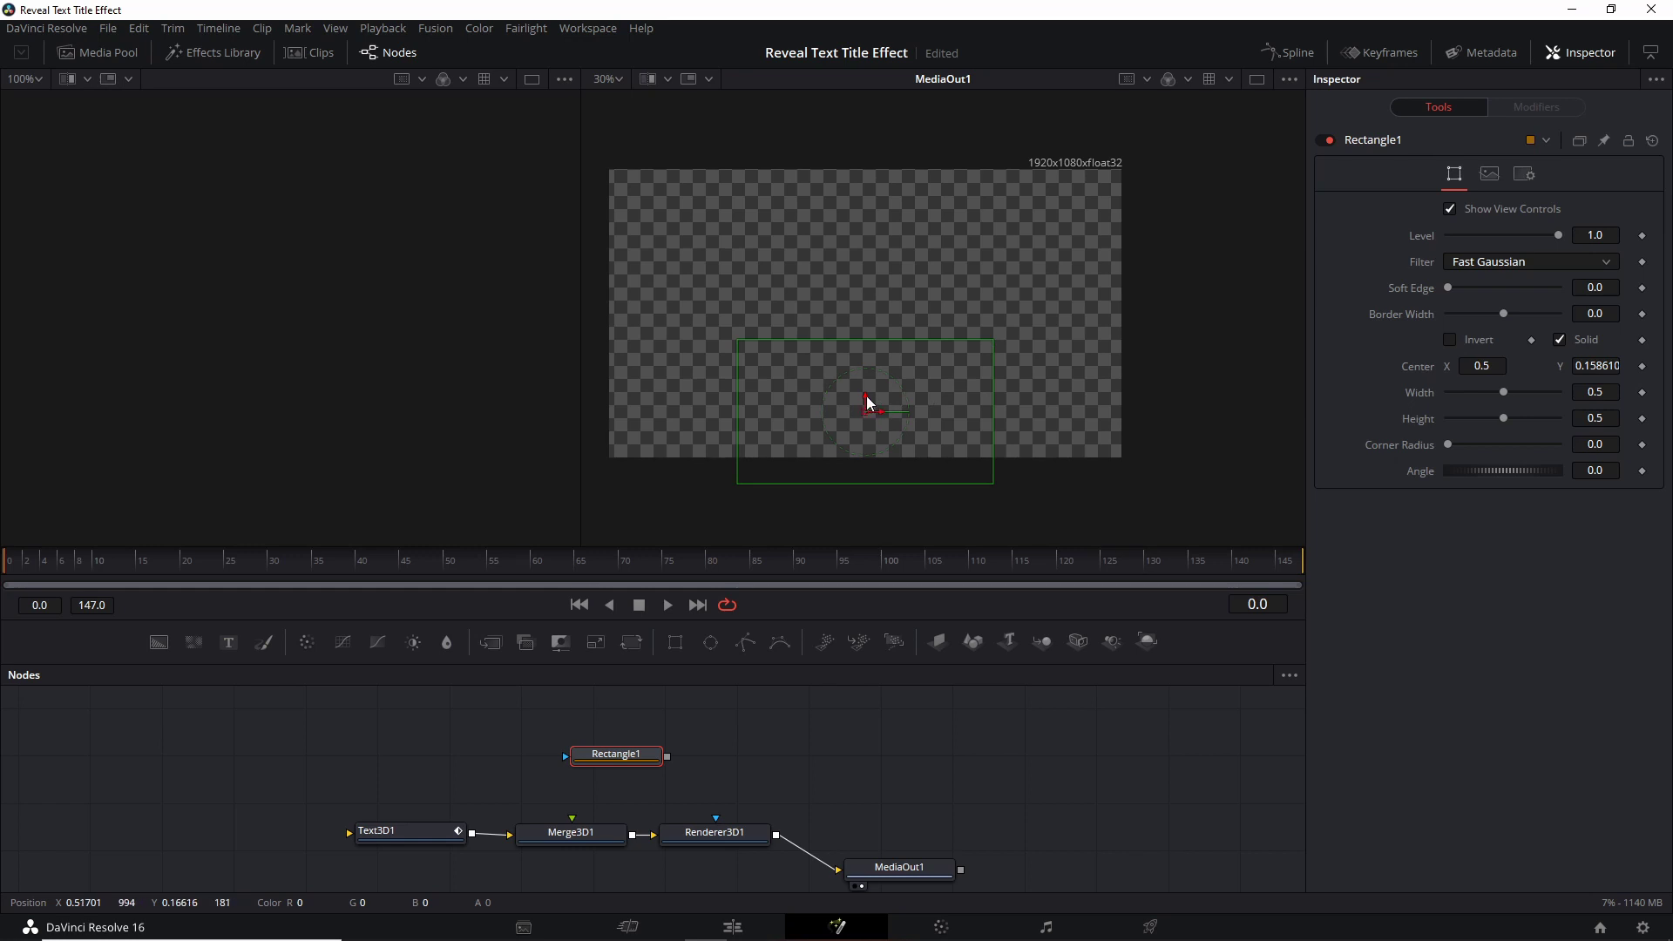
left_click_drag(994, 404, 991, 398)
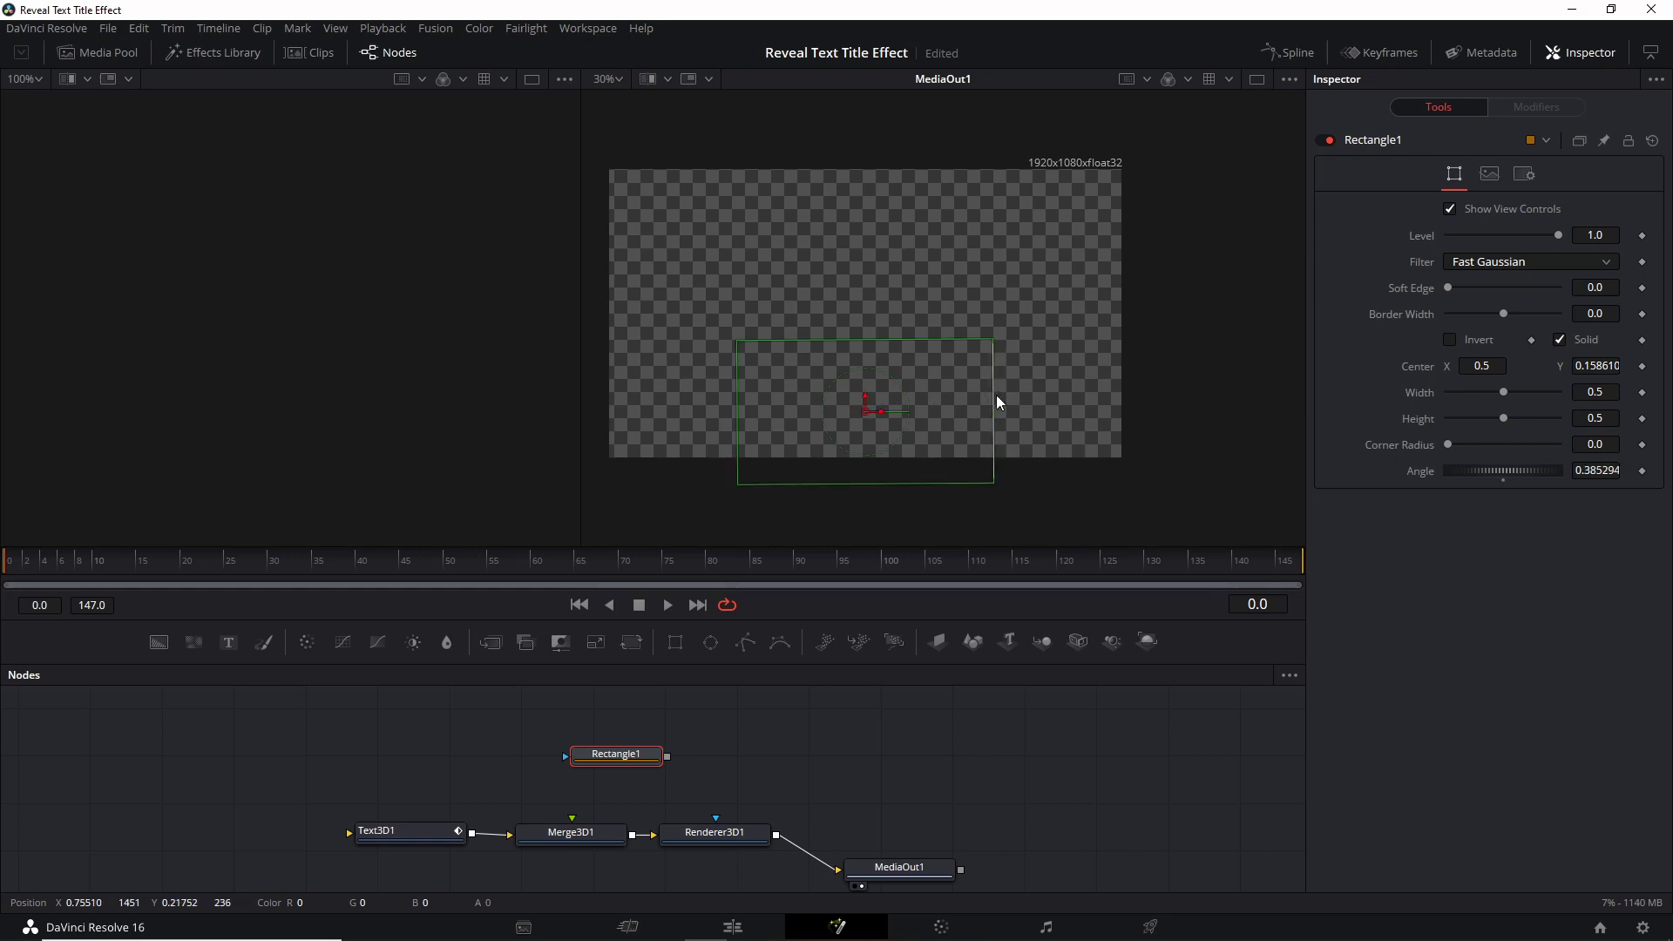
left_click_drag(997, 402, 1131, 404)
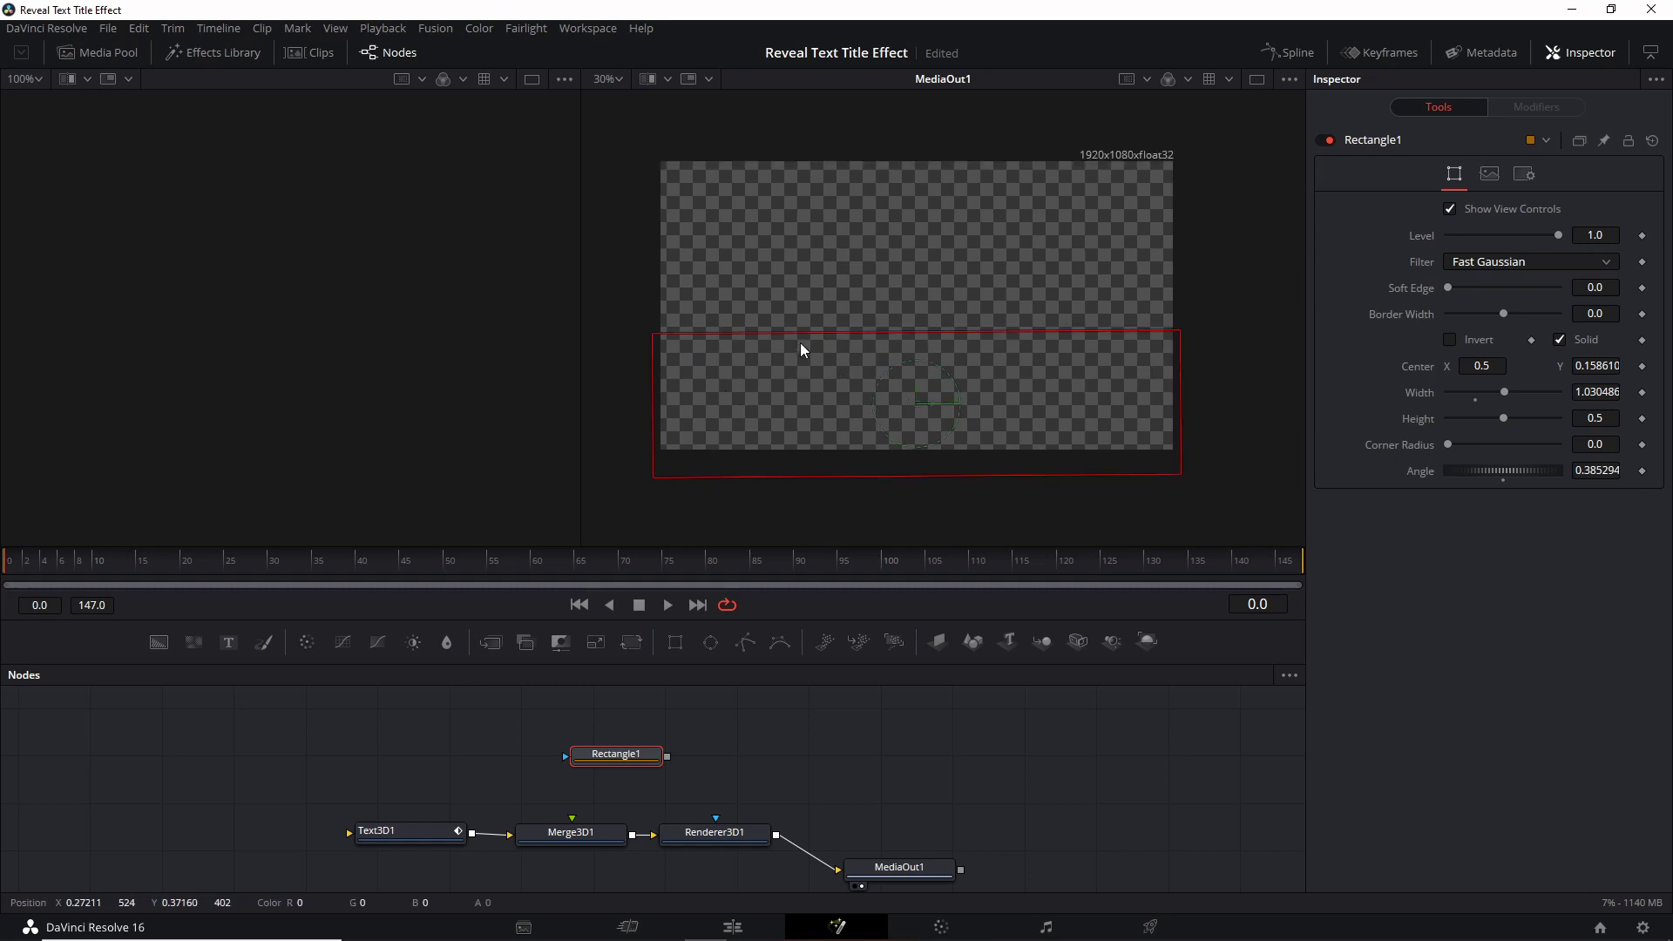
Step: Connect the Rectangle mask to the Renderer3D1 node and invert the mask, checking it at frame 15
left_click_drag(656, 756, 710, 821)
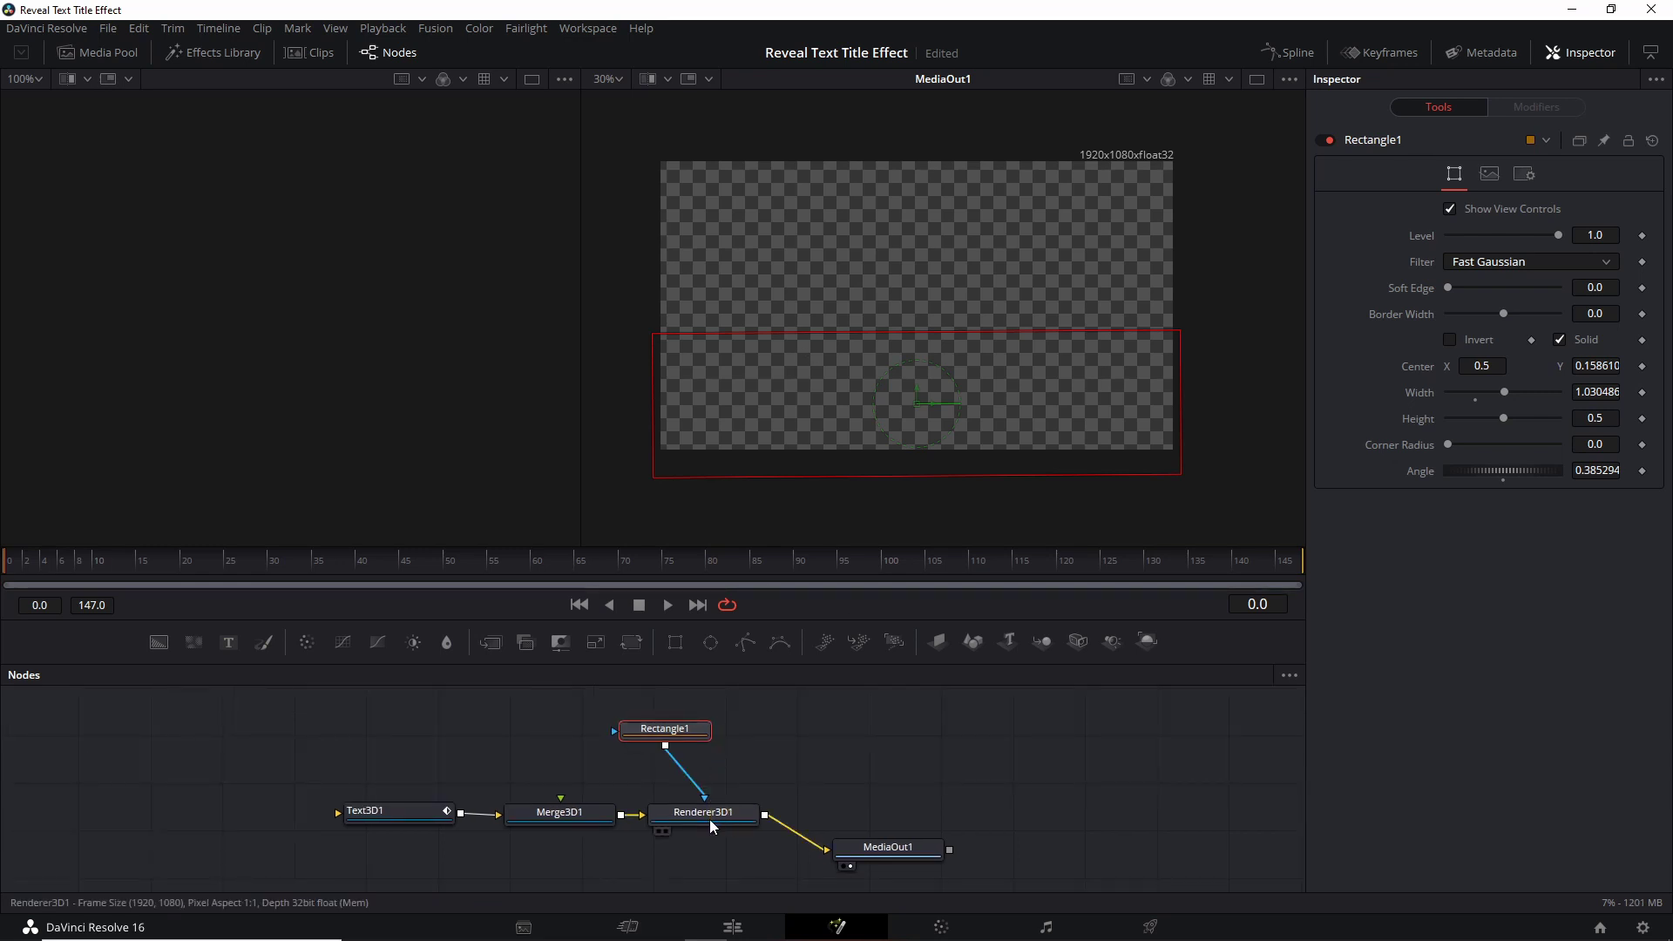
left_click(379, 809)
left_click_drag(27, 570, 137, 567)
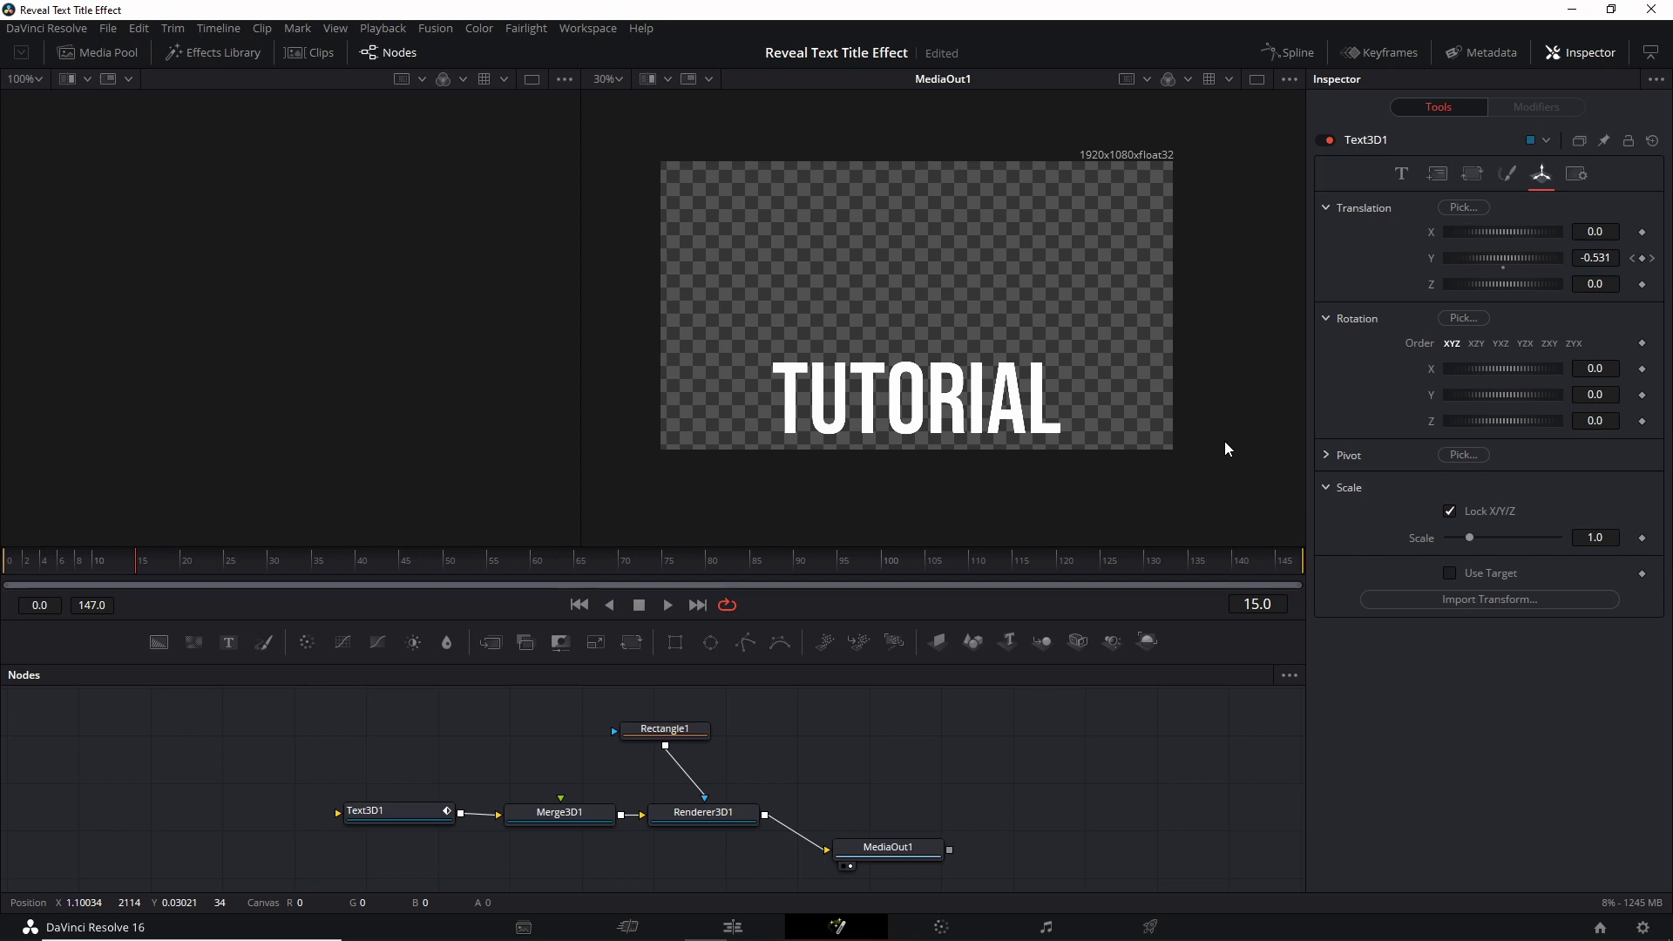
left_click(665, 728)
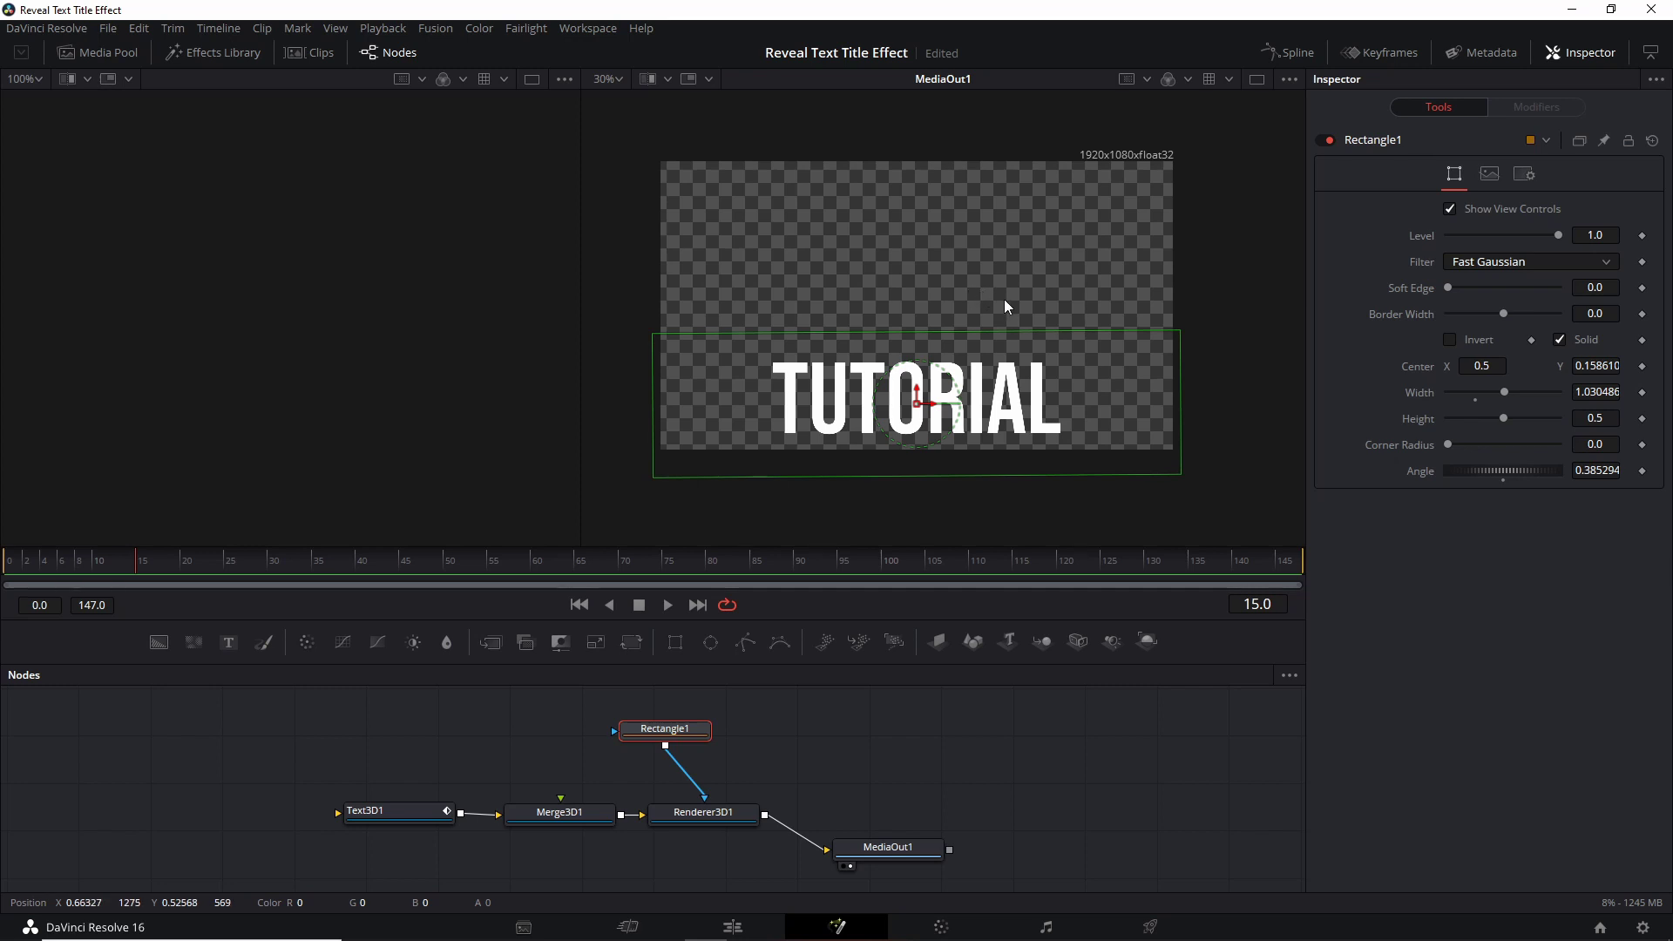
left_click(1451, 340)
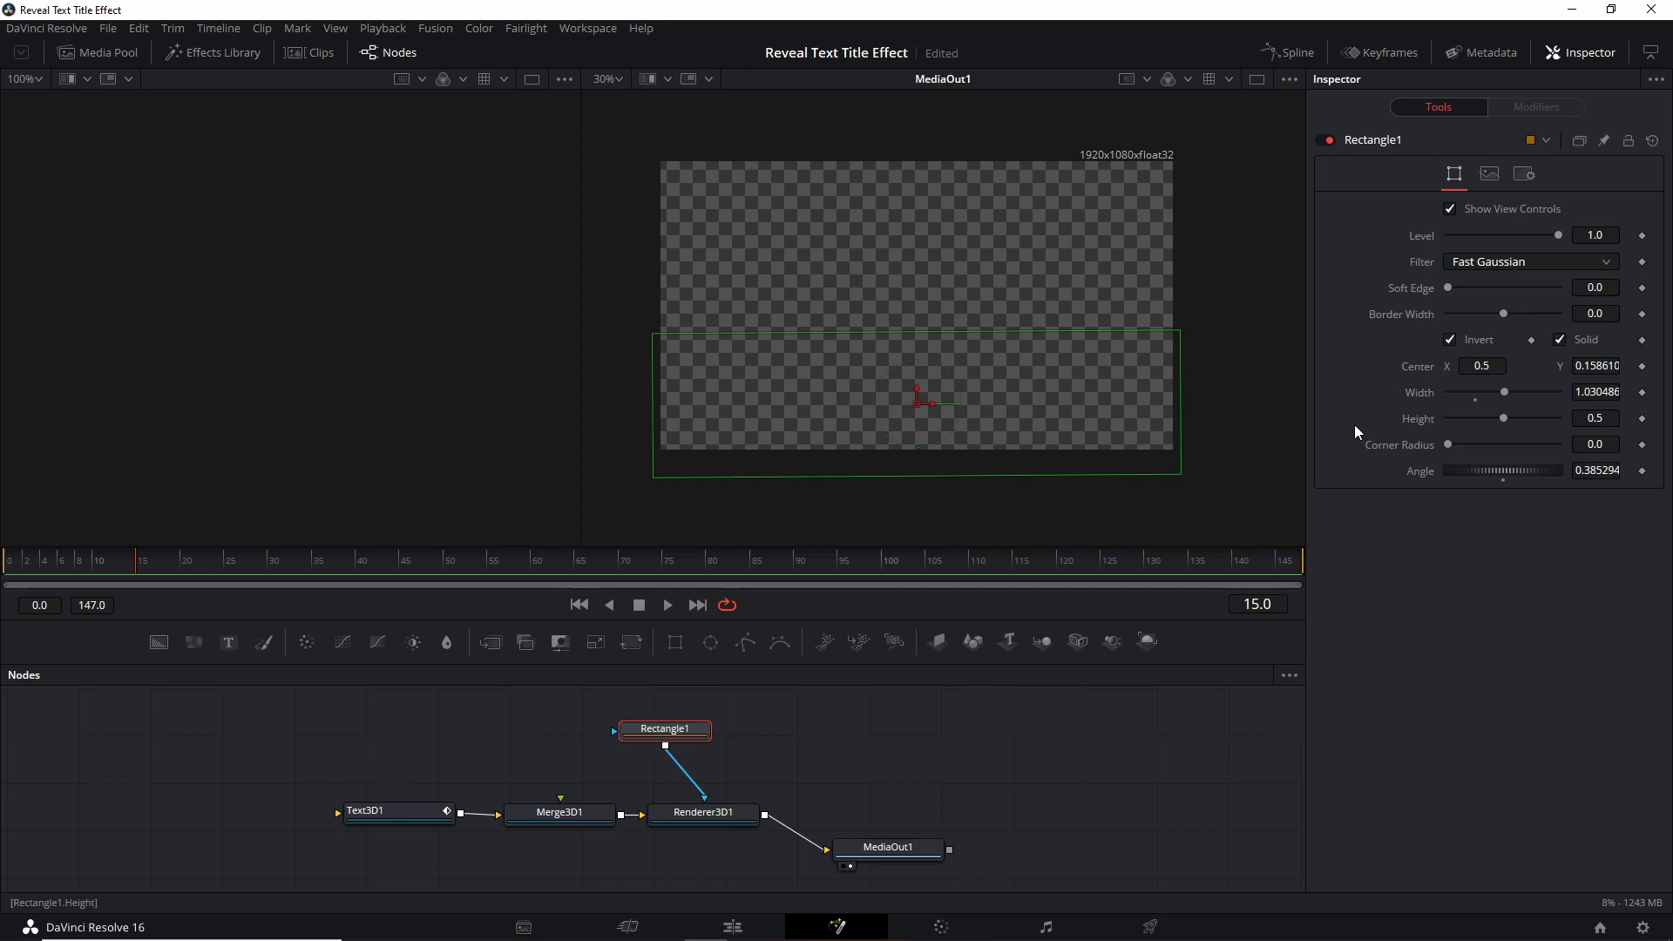
Step: At frame 30, reduce the rectangle mask's height to about 0.403 so its upper edge clears the base of the title
left_click_drag(157, 565, 253, 572)
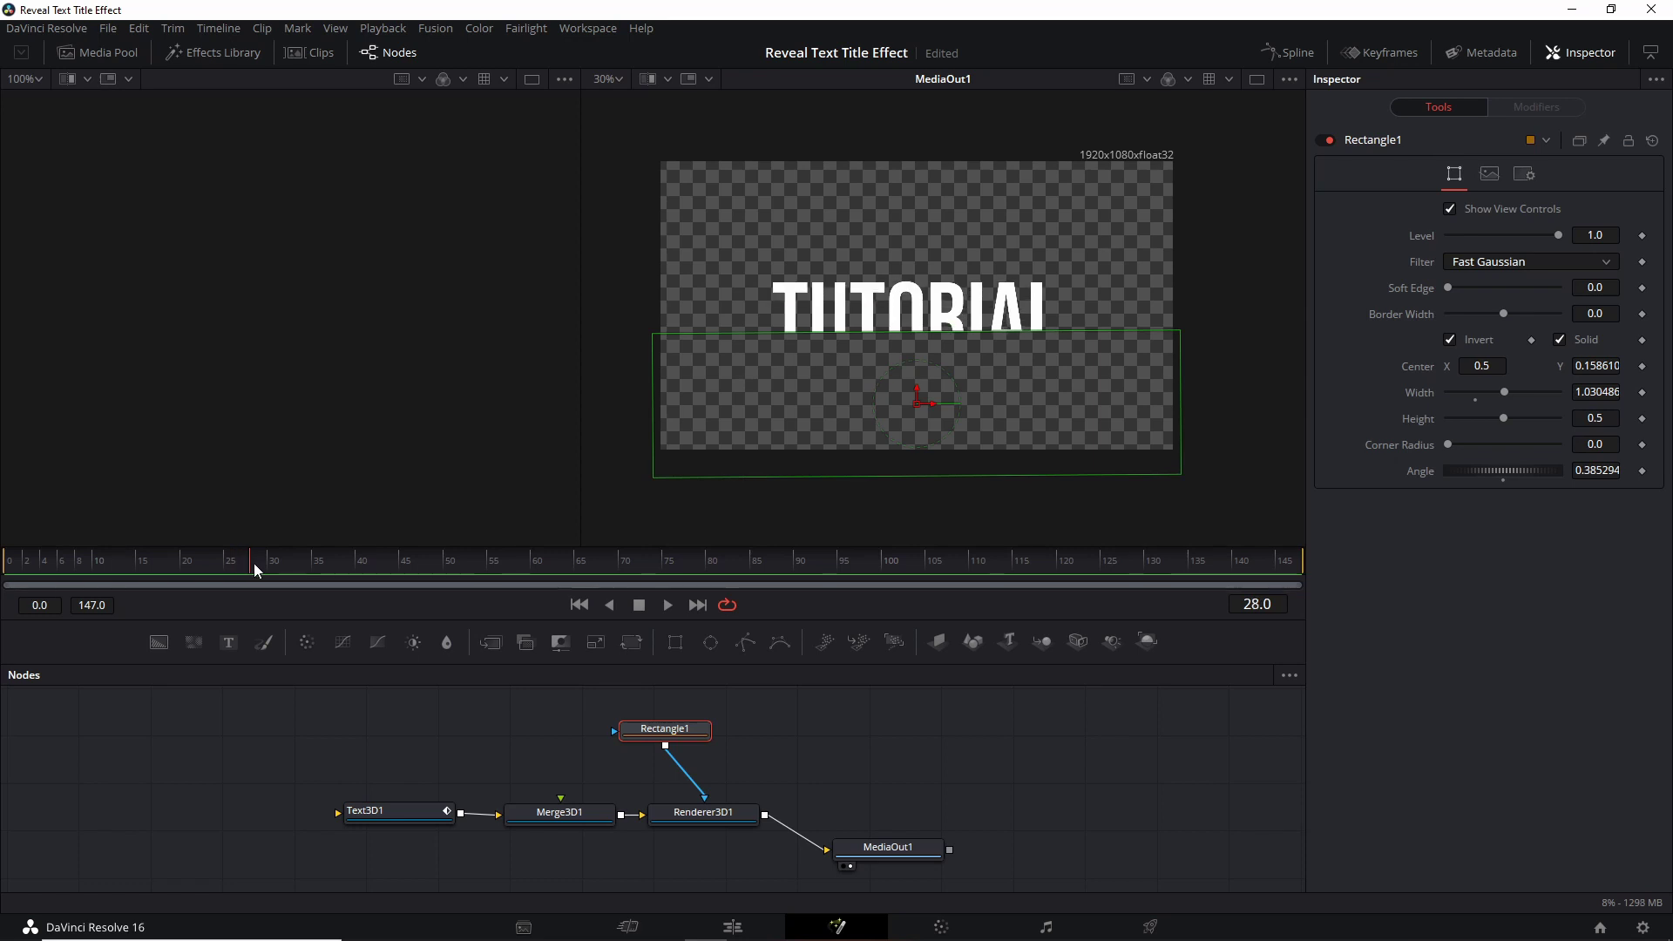
left_click_drag(253, 563, 275, 563)
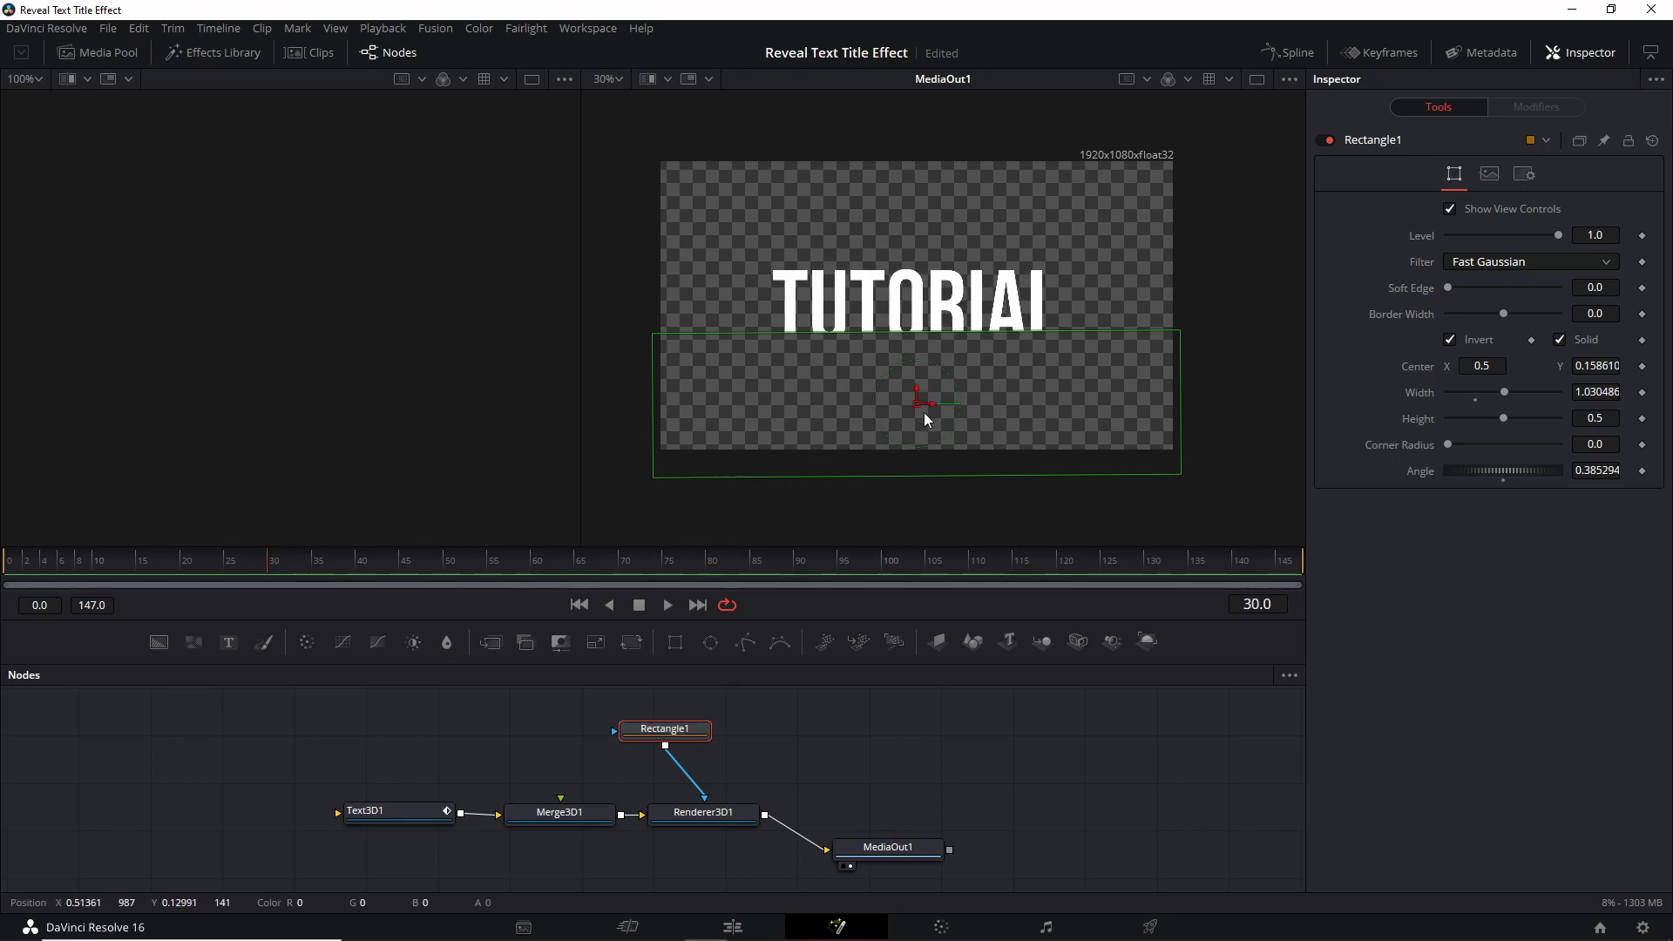
left_click_drag(918, 334, 918, 346)
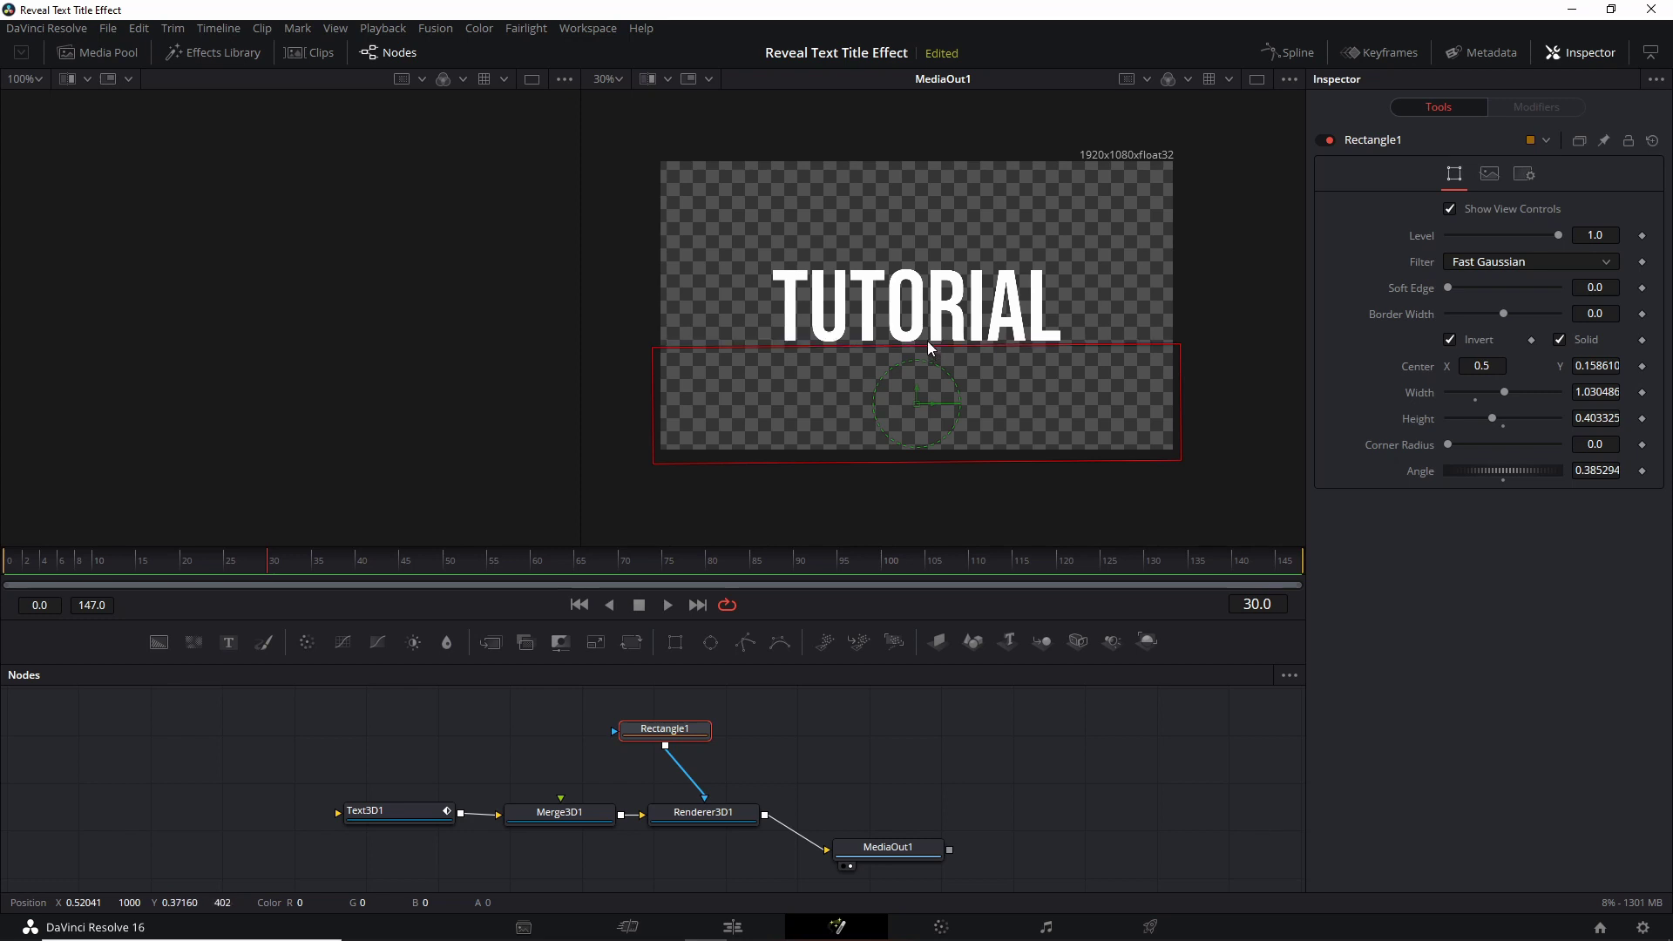
left_click_drag(130, 573, 268, 559)
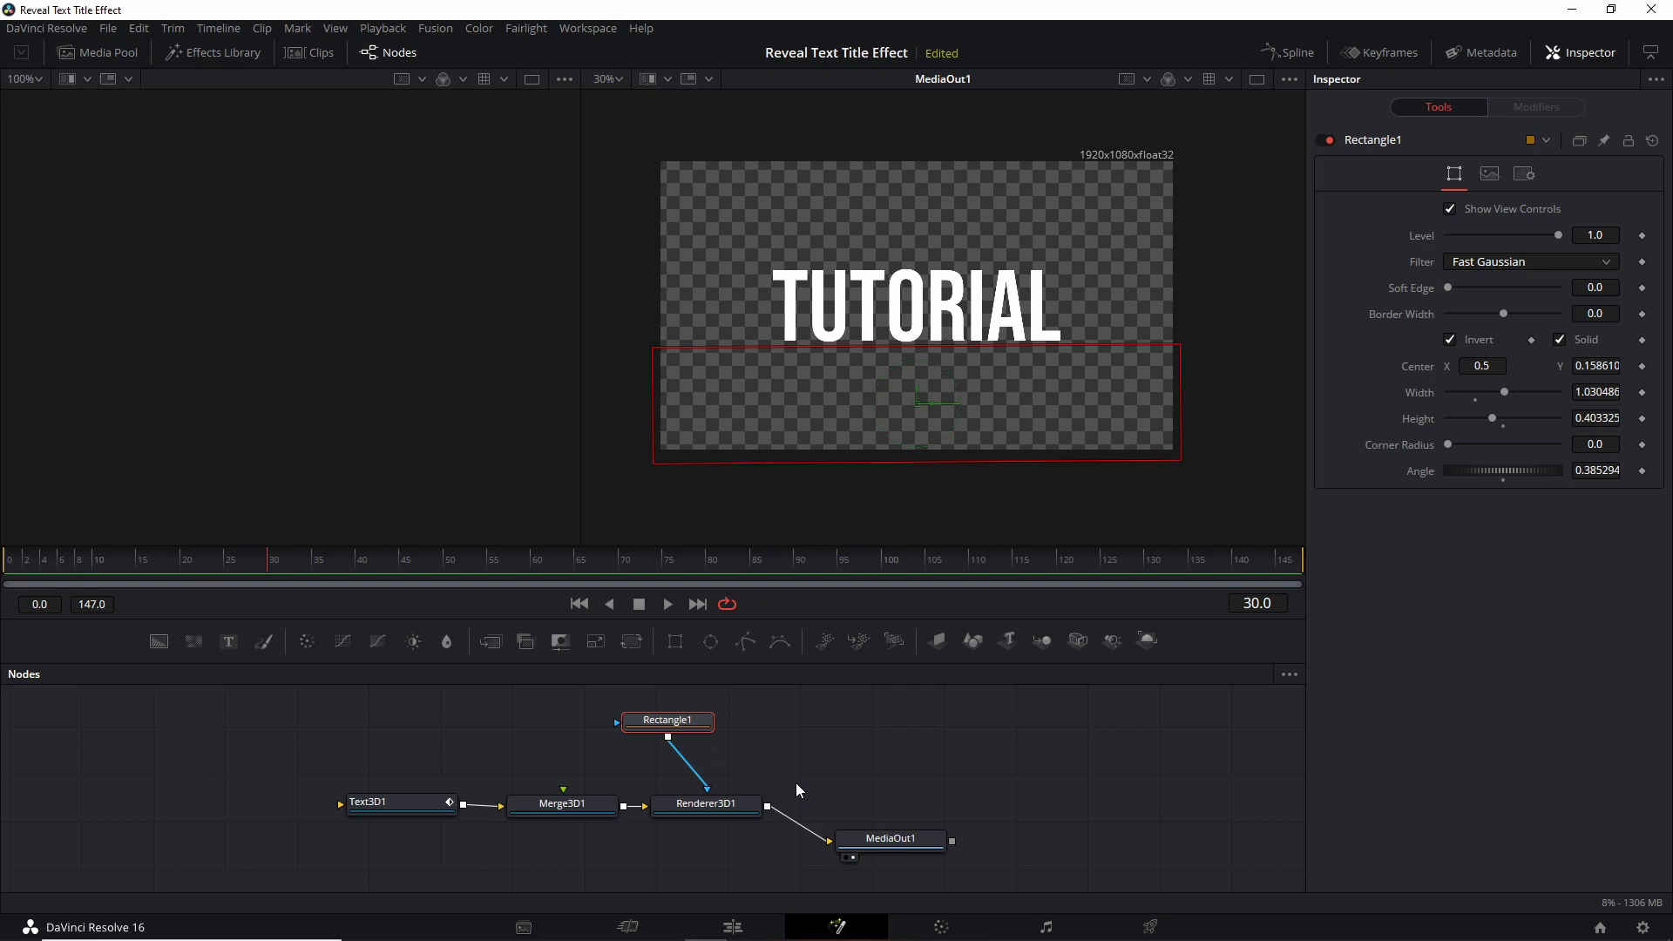
Step: Delete the Merge3D1 node so that Text3D1 feeds Renderer3D1 directly
left_click_drag(797, 783, 786, 788)
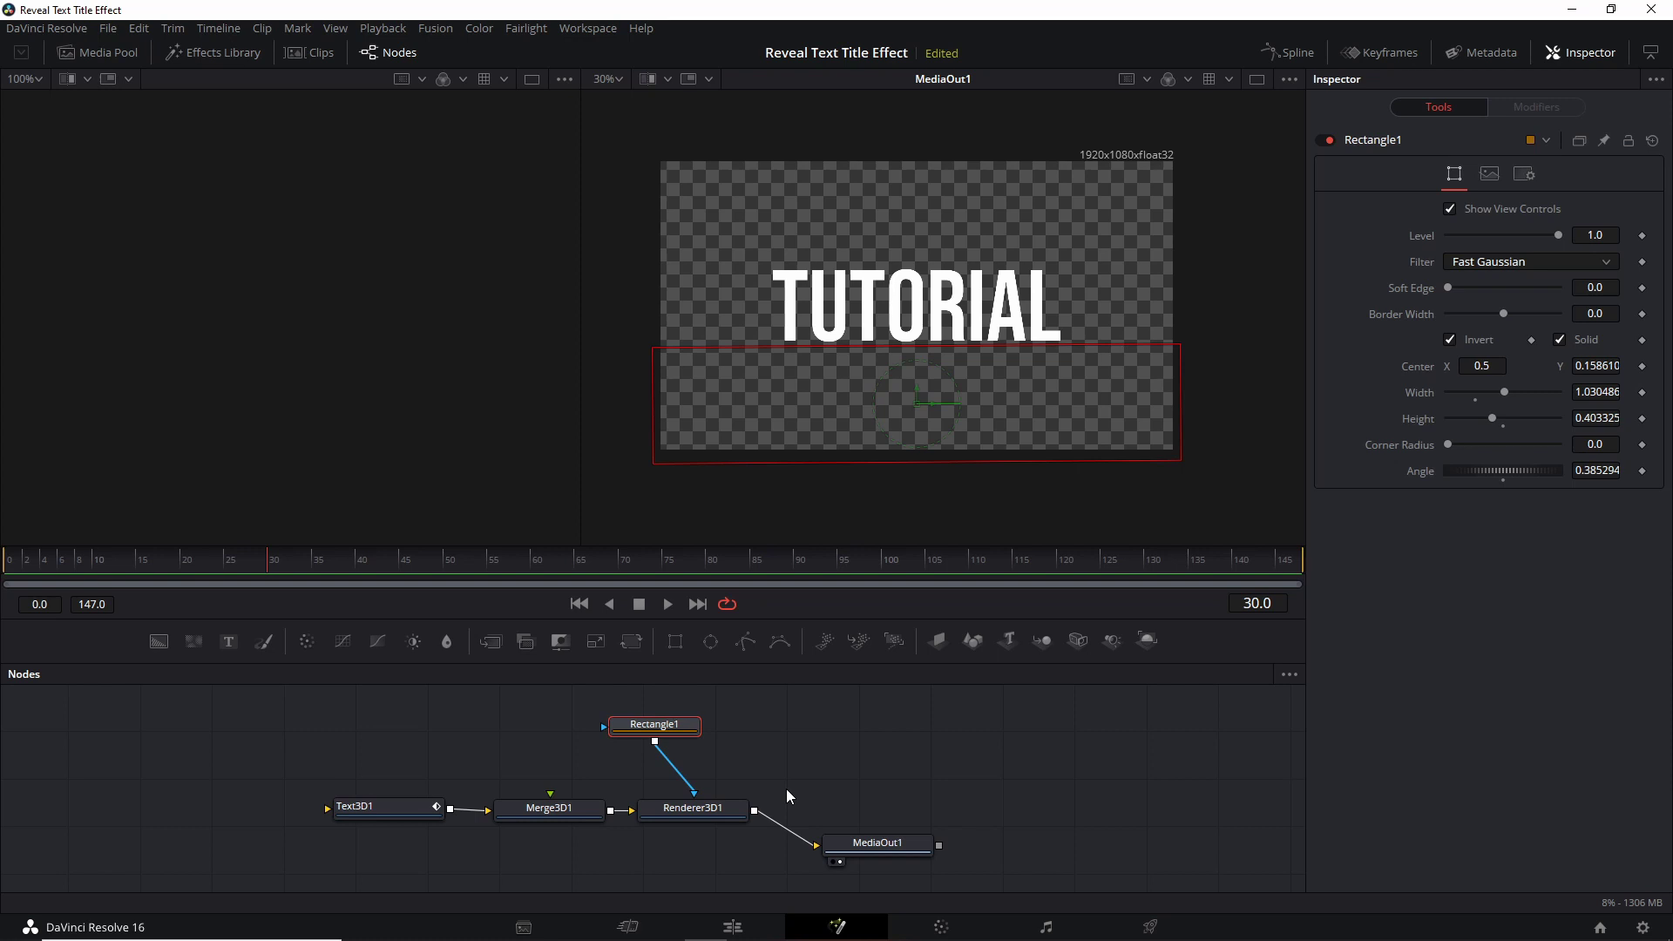
left_click_drag(786, 788, 757, 760)
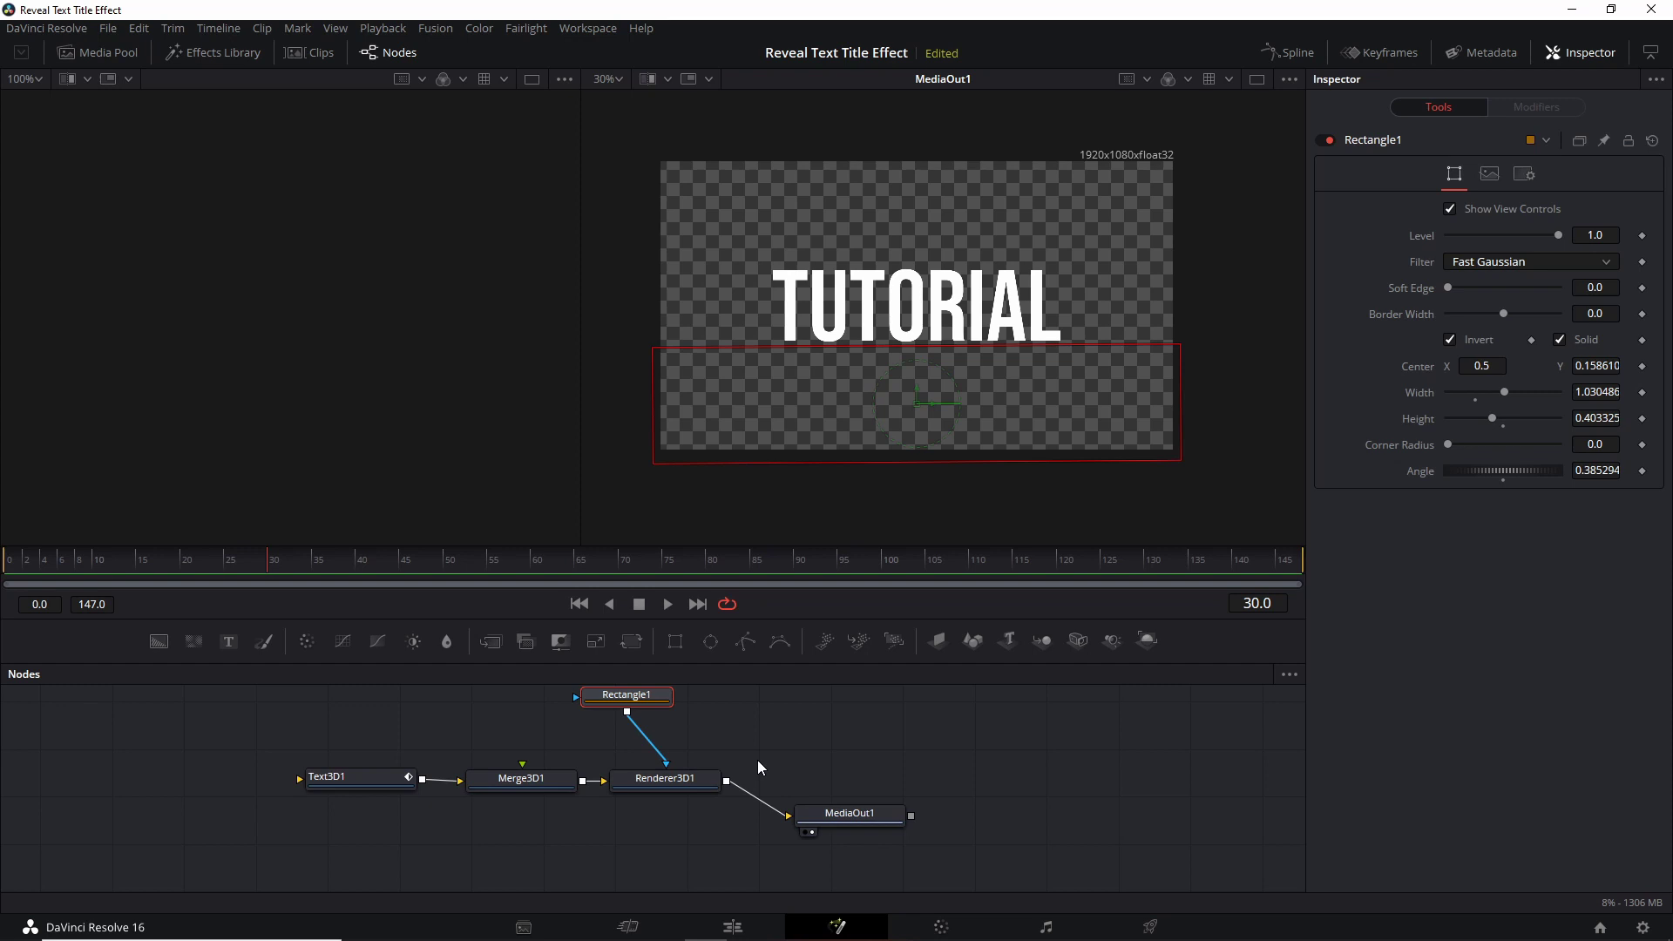
left_click(522, 779)
left_click_drag(498, 740, 446, 750)
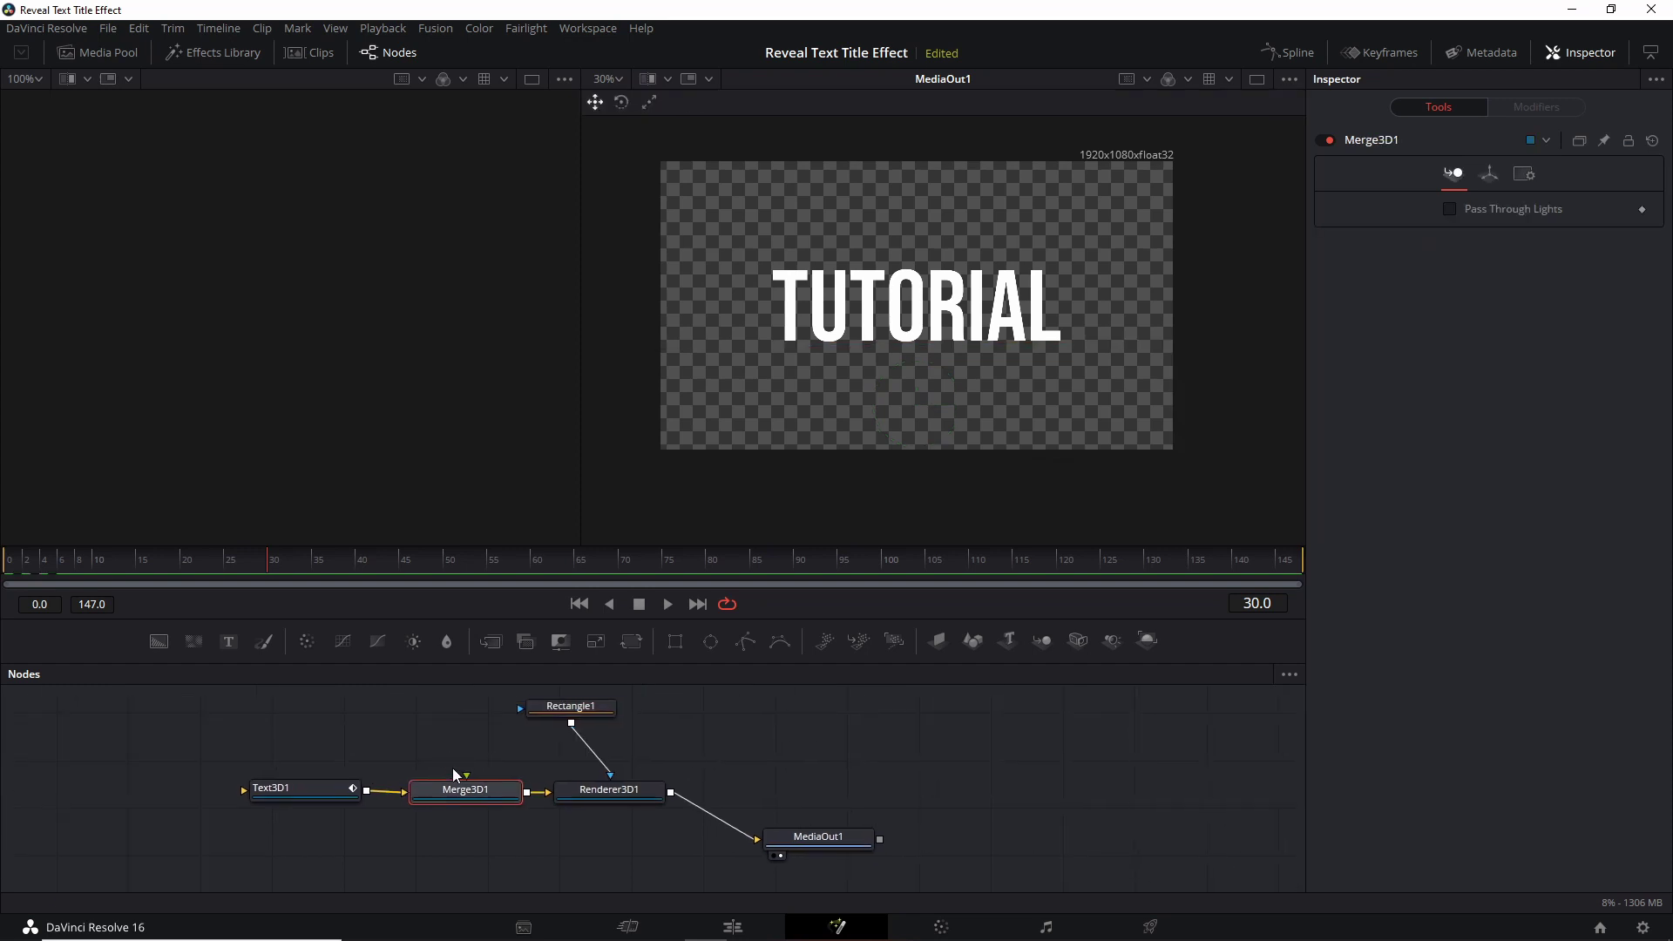
key("Delete")
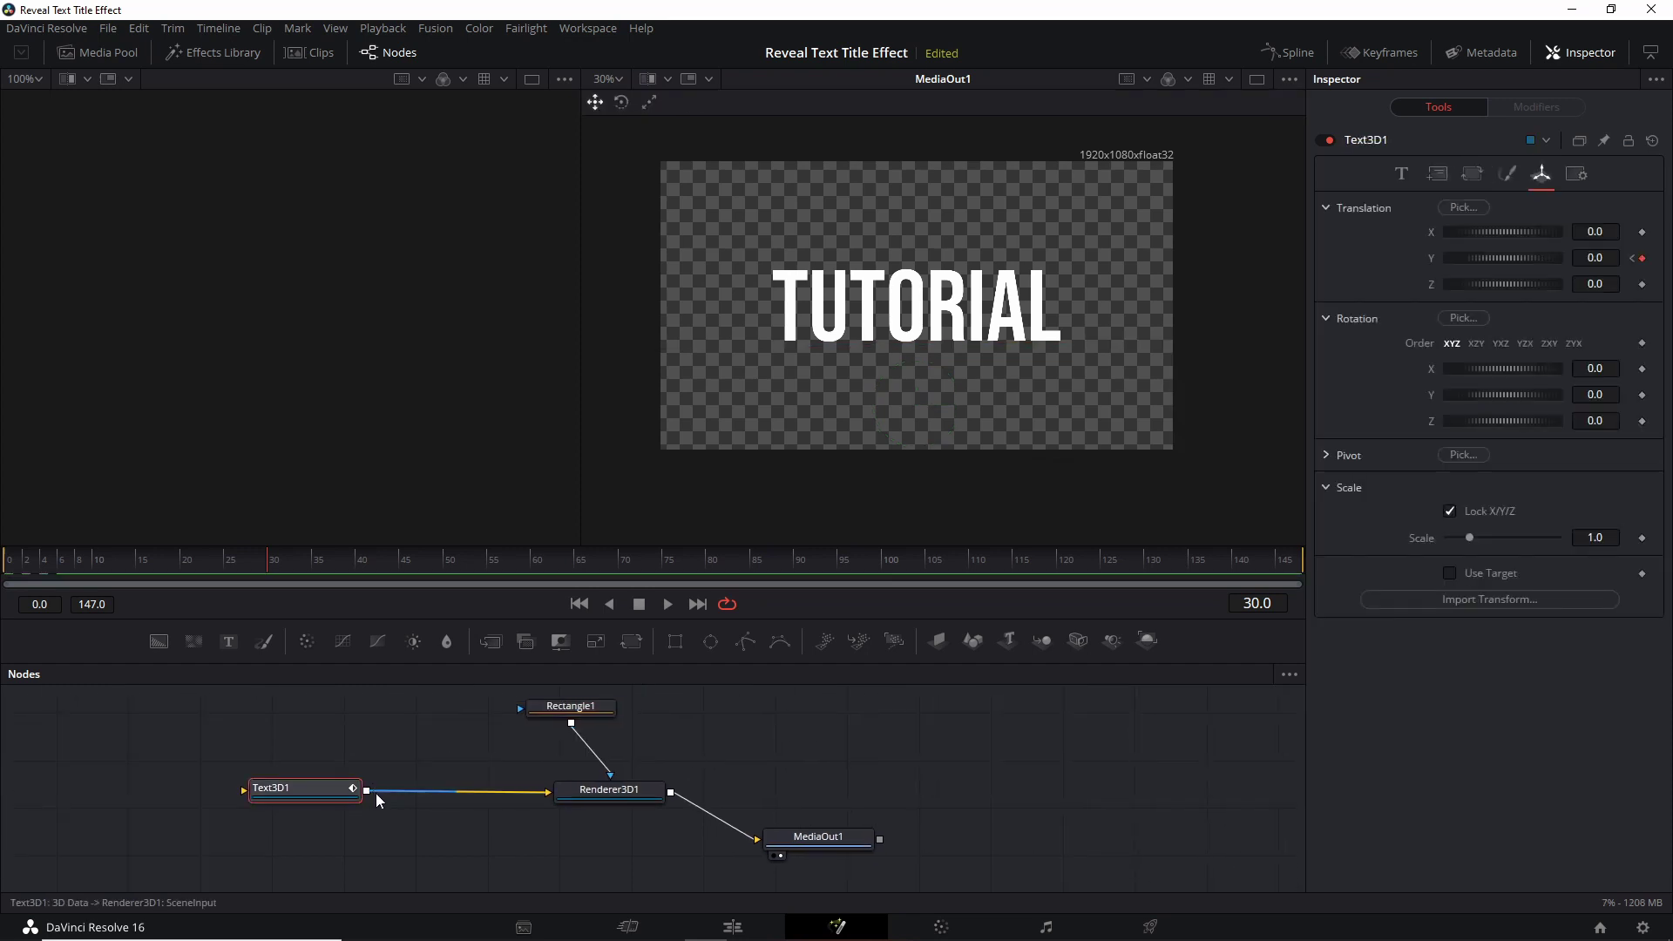
Step: Insert a composite Merge node between Renderer3D1 and MediaOut1
left_click_drag(689, 800, 639, 780)
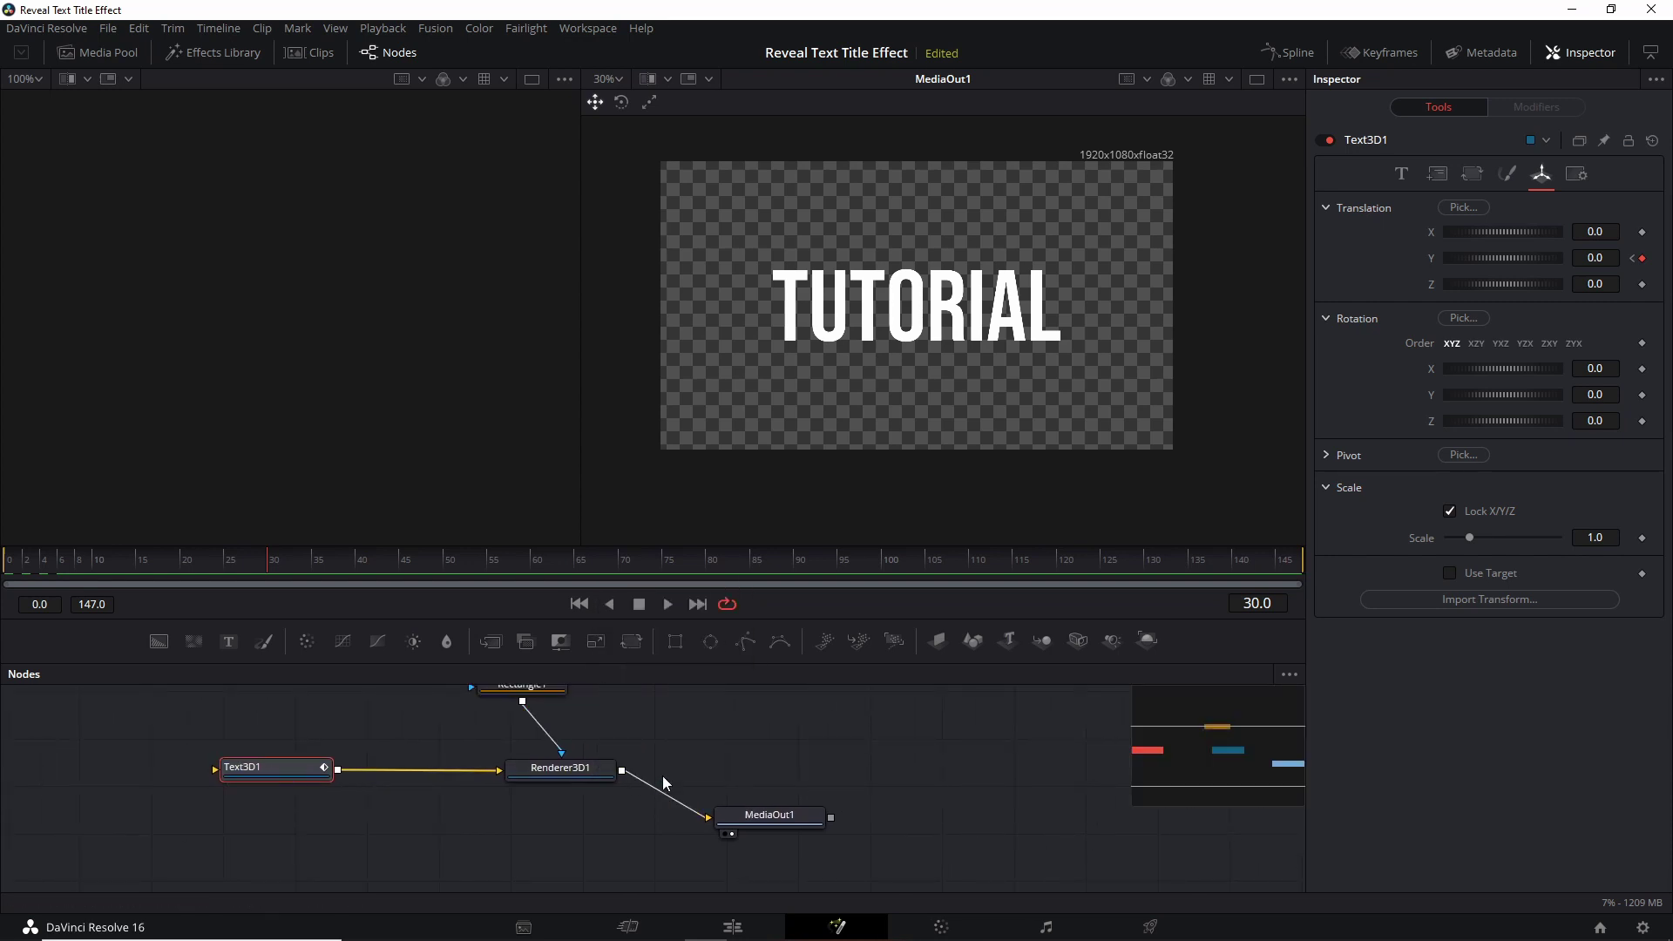
left_click(604, 775)
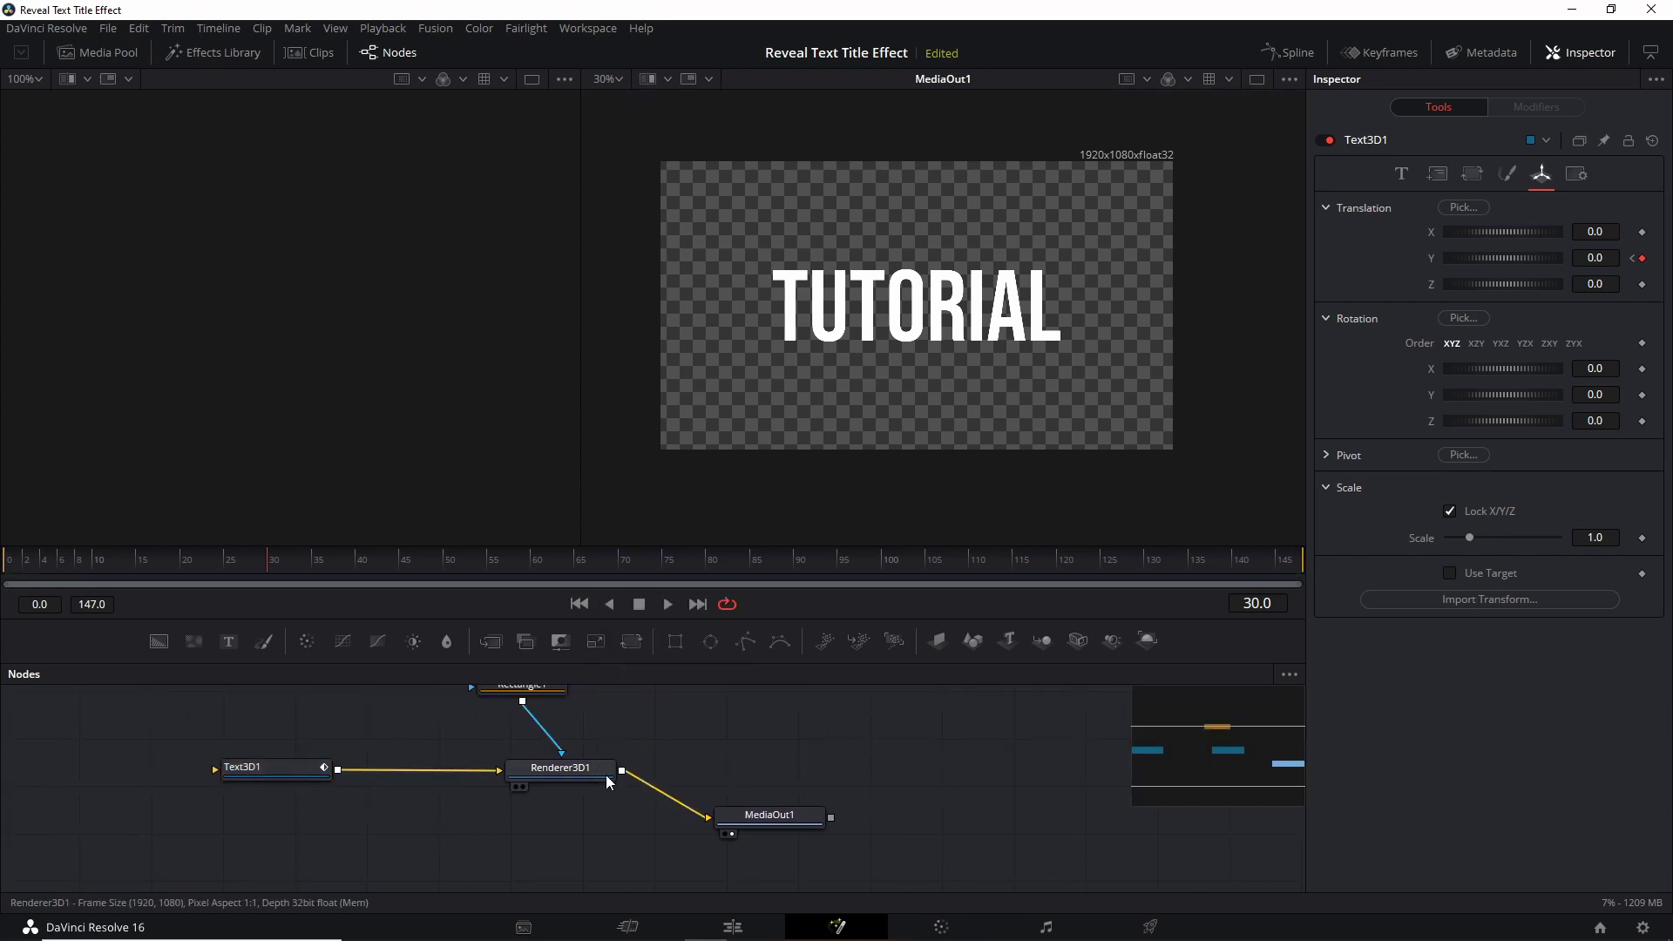
right_click(650, 791)
mouse_move(760, 490)
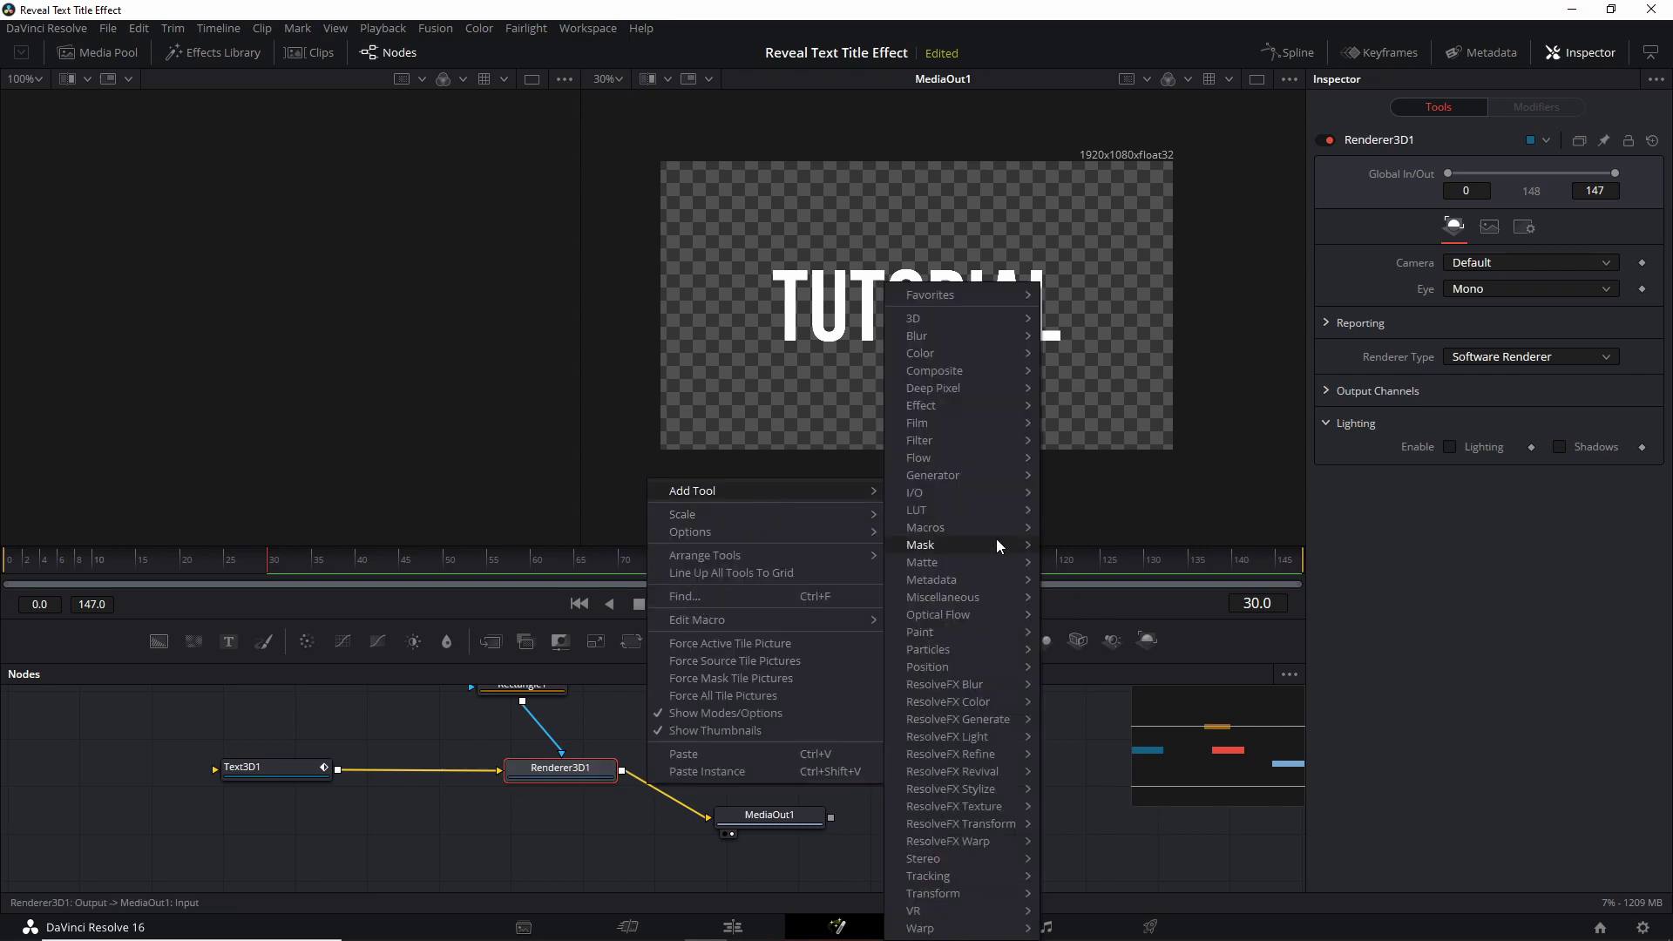
mouse_move(990, 375)
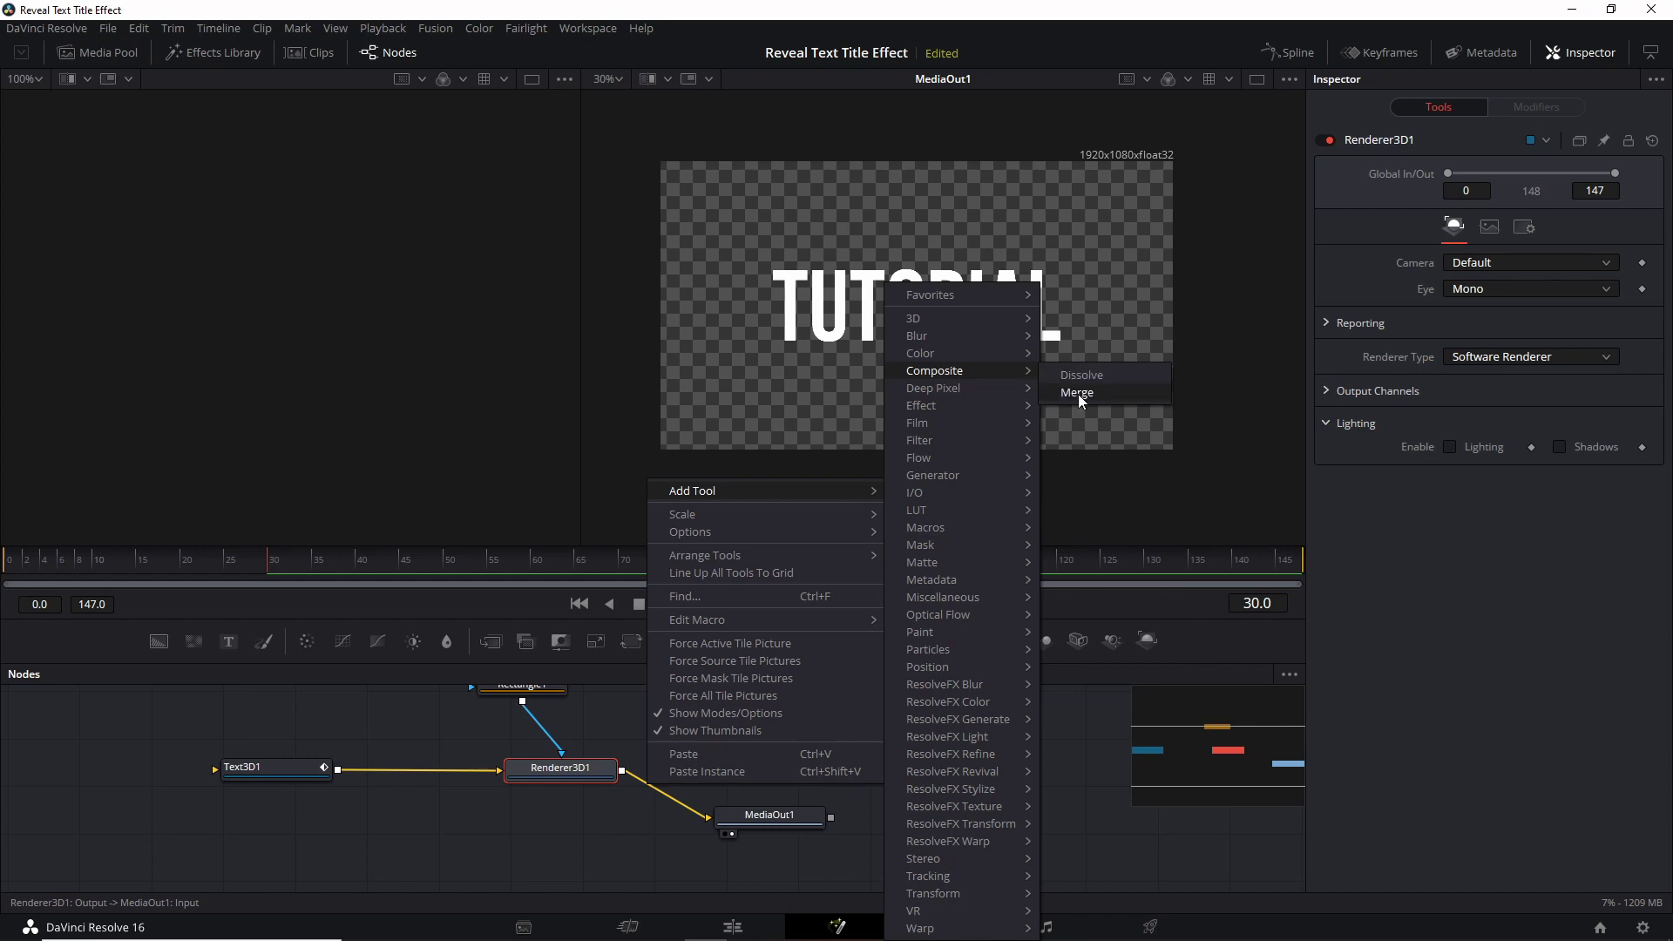
left_click(1079, 394)
Step: Duplicate the Renderer3D1 node and place the copy below the original
left_click(706, 776)
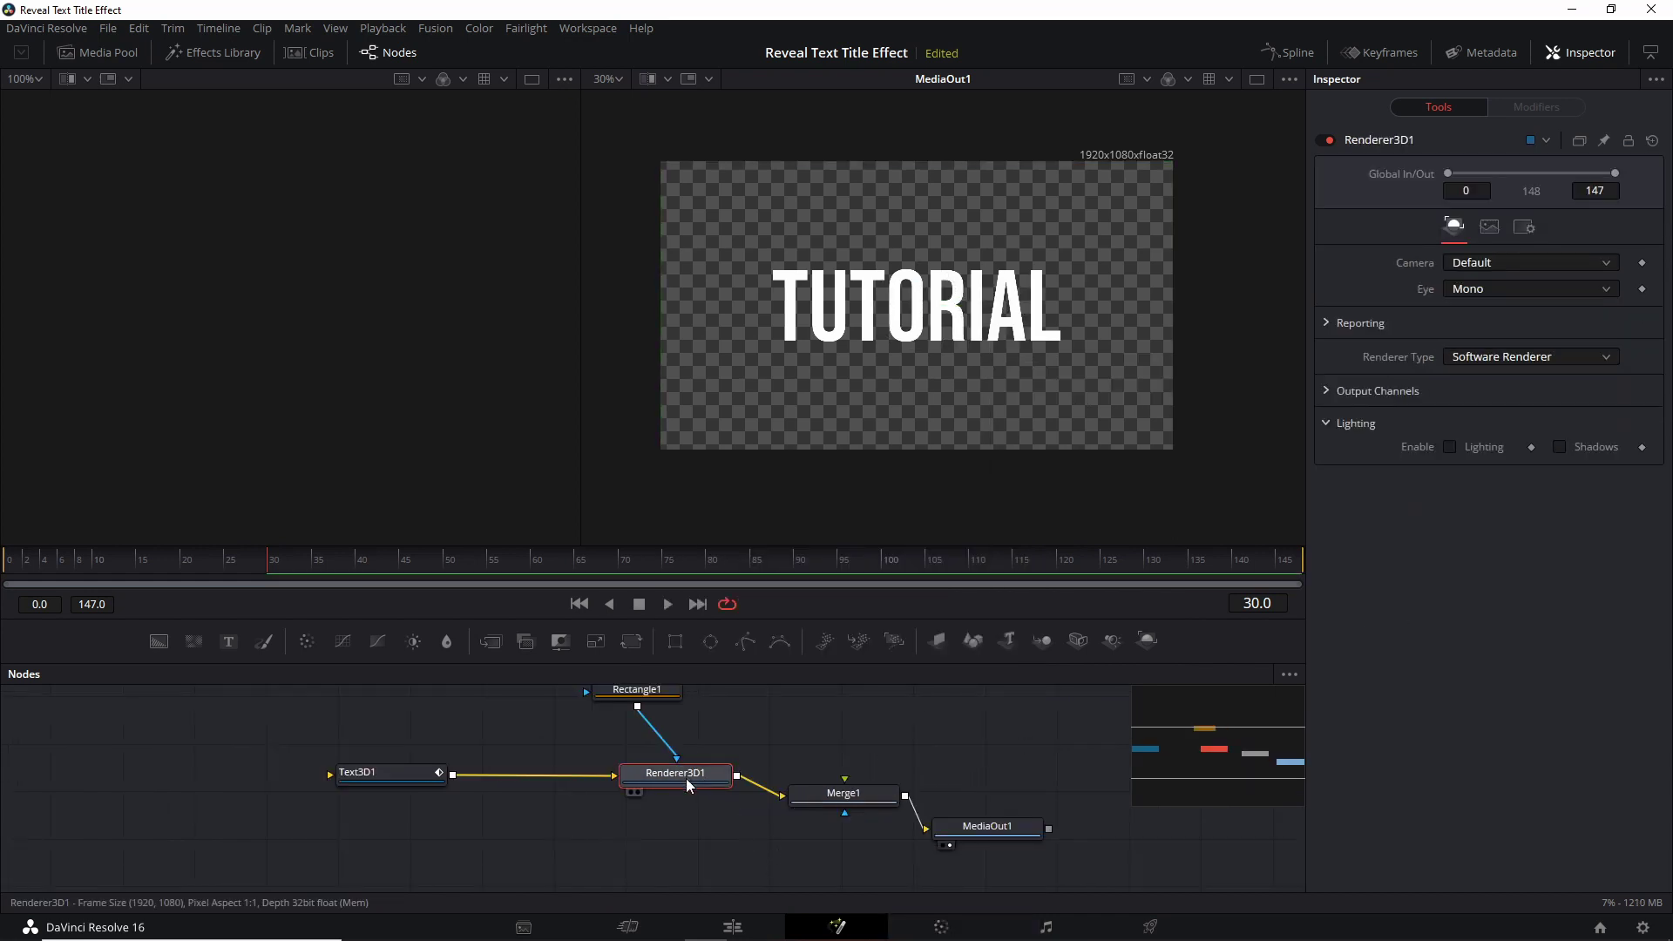
key("ctrl+c")
key("ctrl+v")
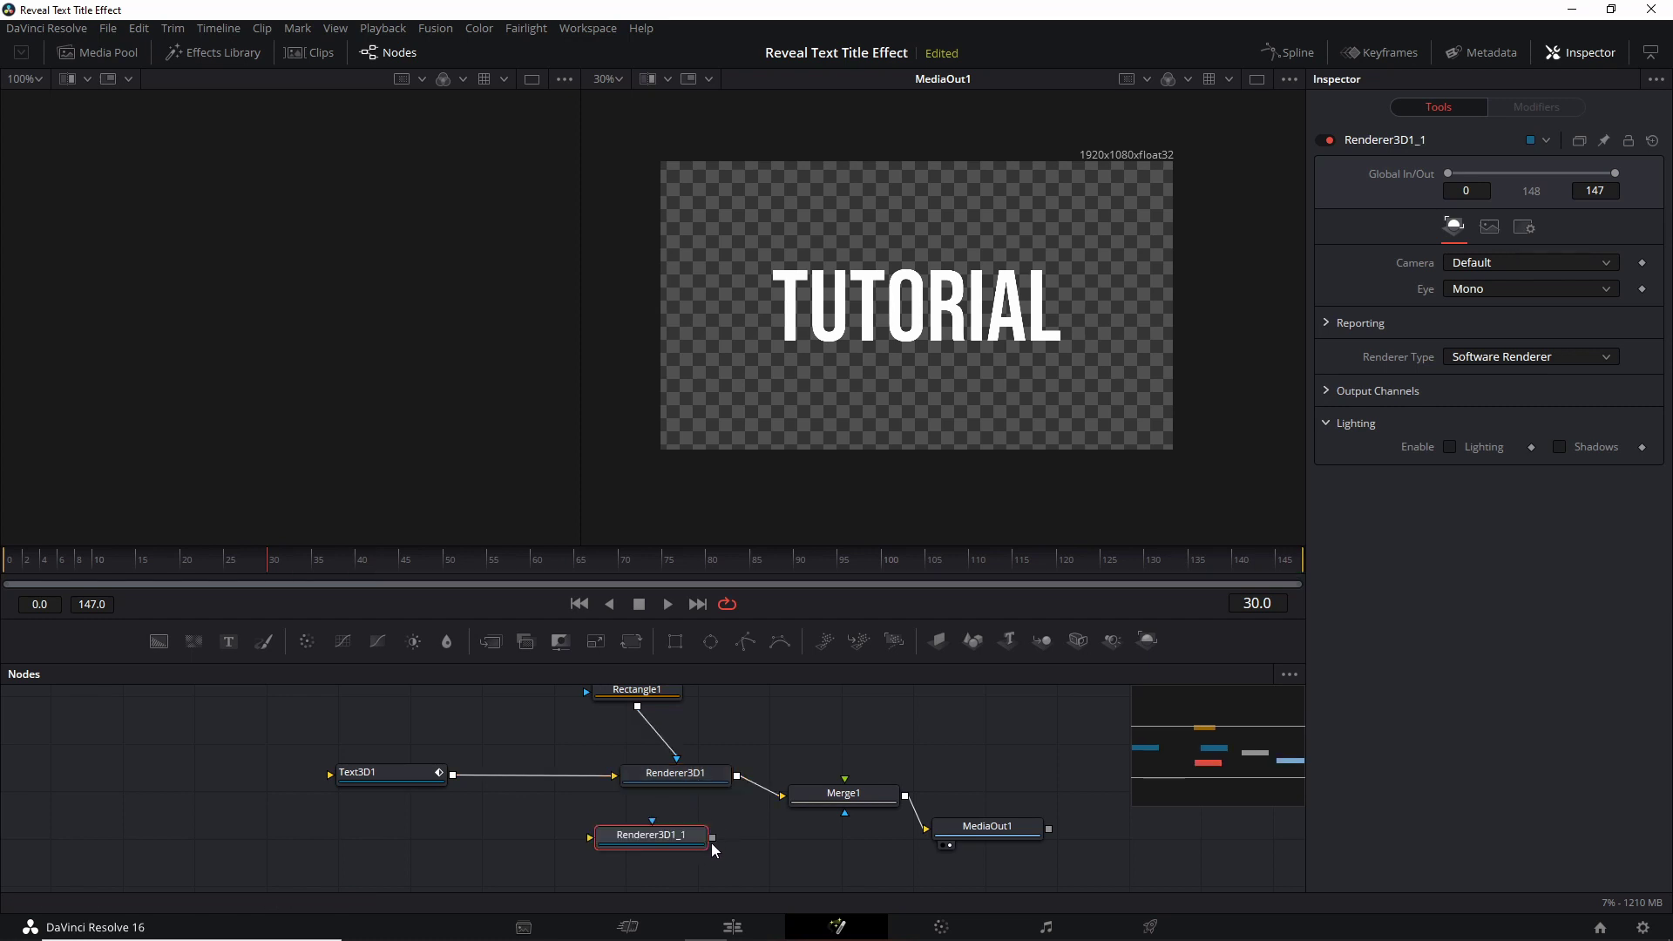
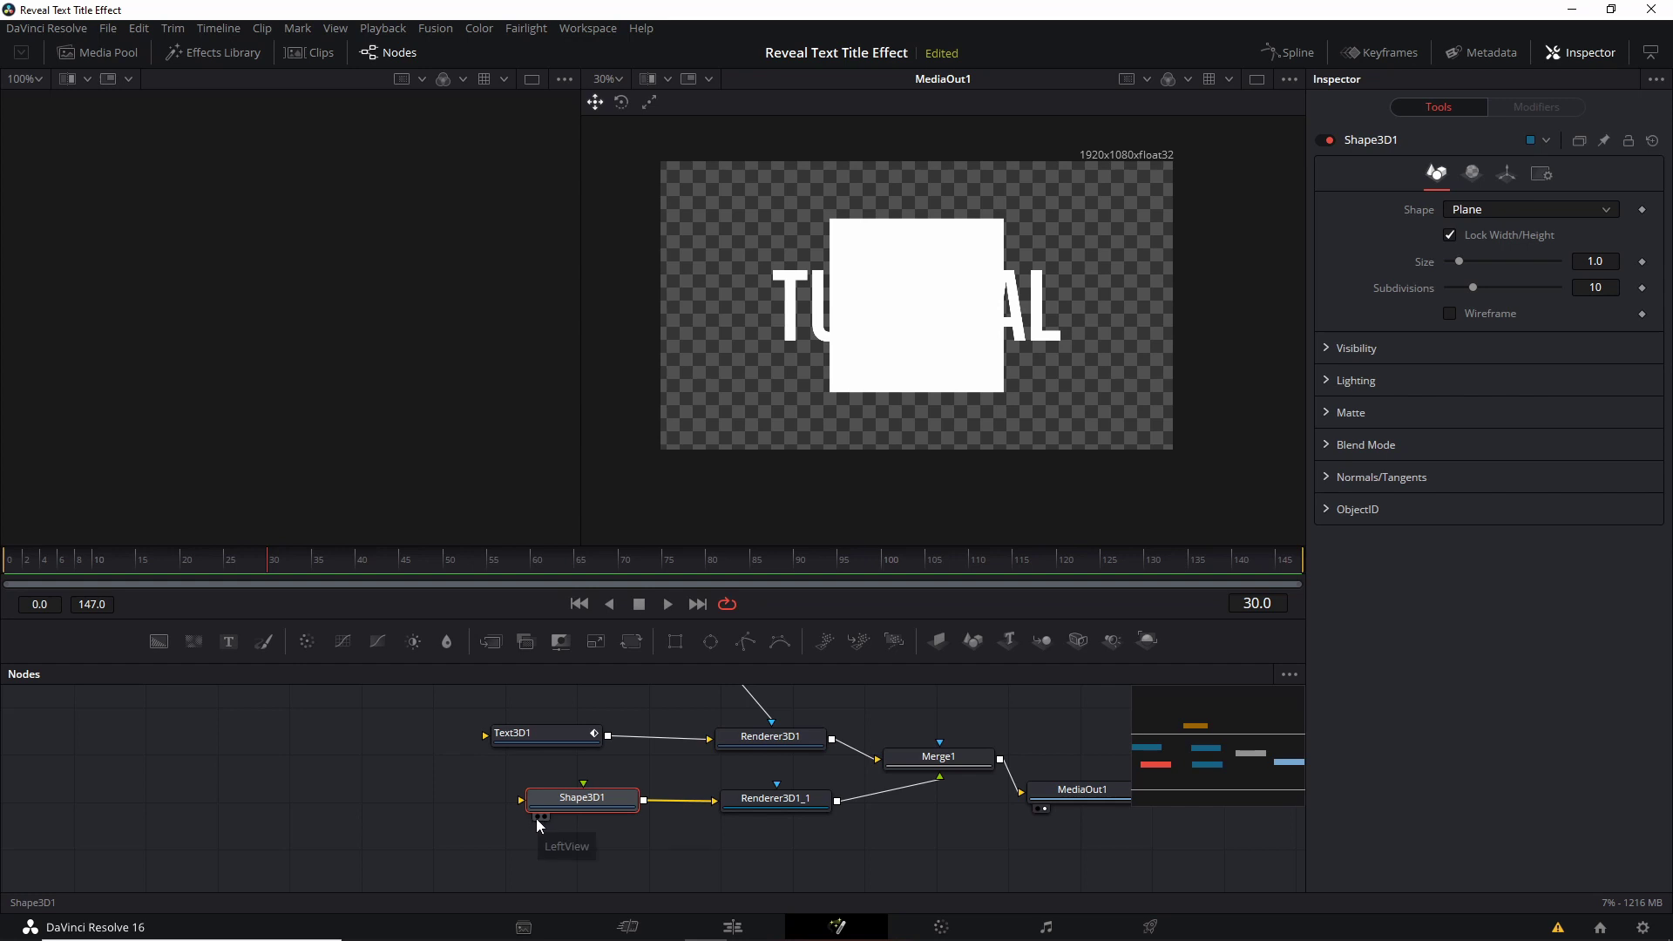
Step: Display the Shape3D1 node in the unused viewer at 50% zoom
left_click(536, 818)
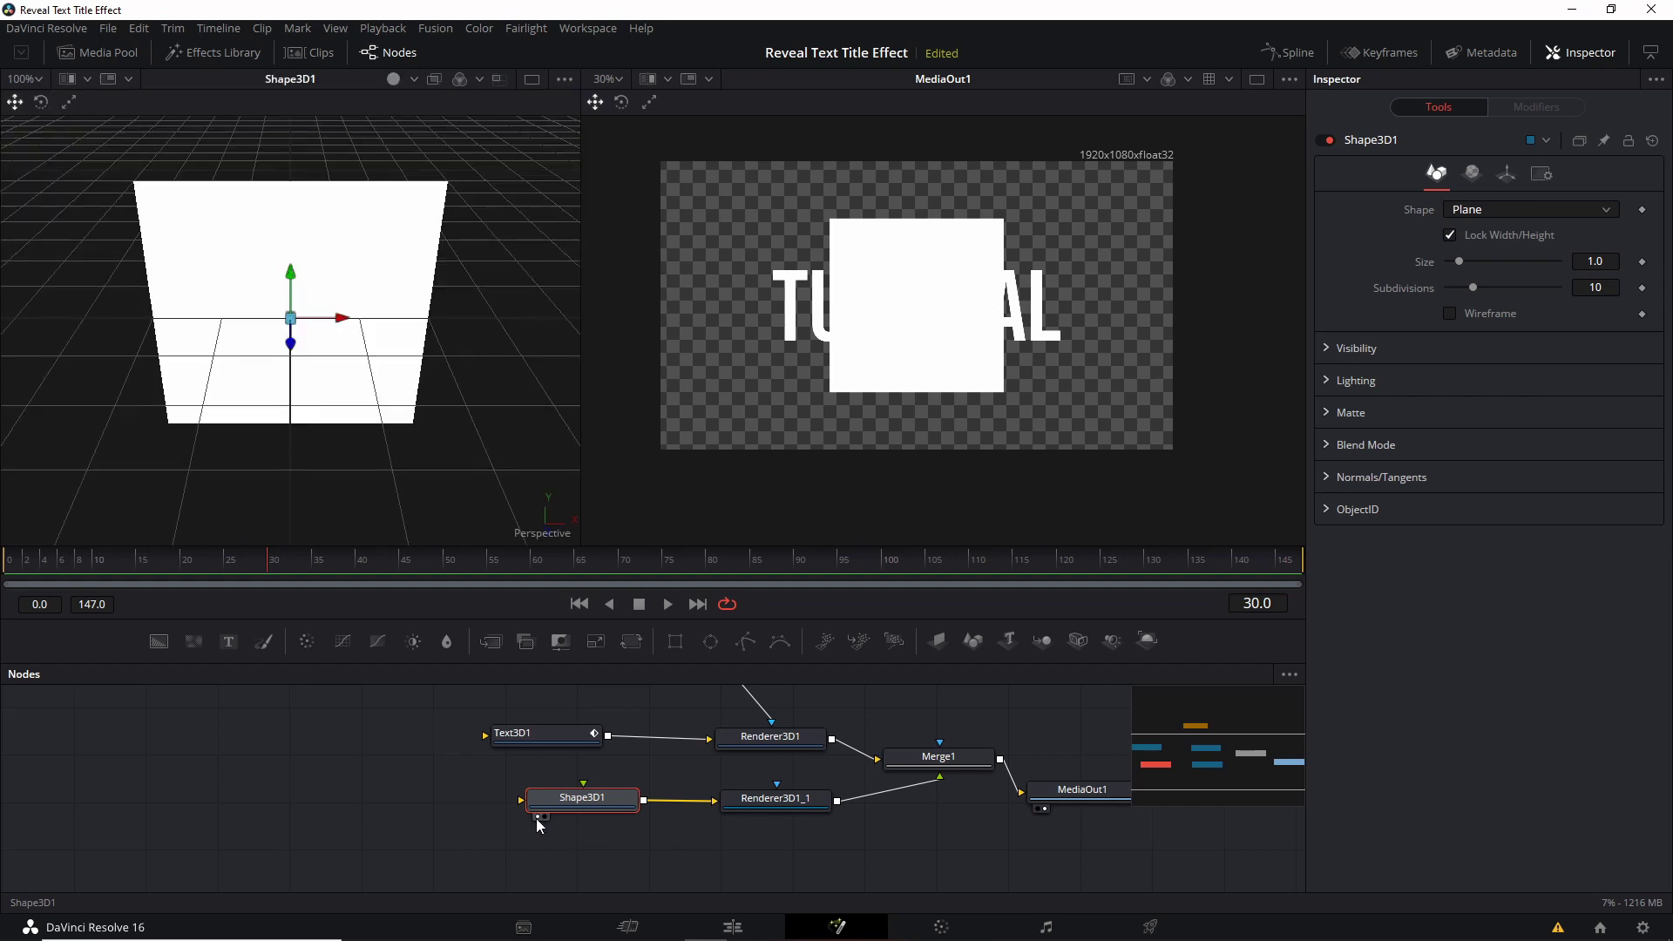
scroll(344, 400, "up", 3)
scroll(406, 404, "down", 4)
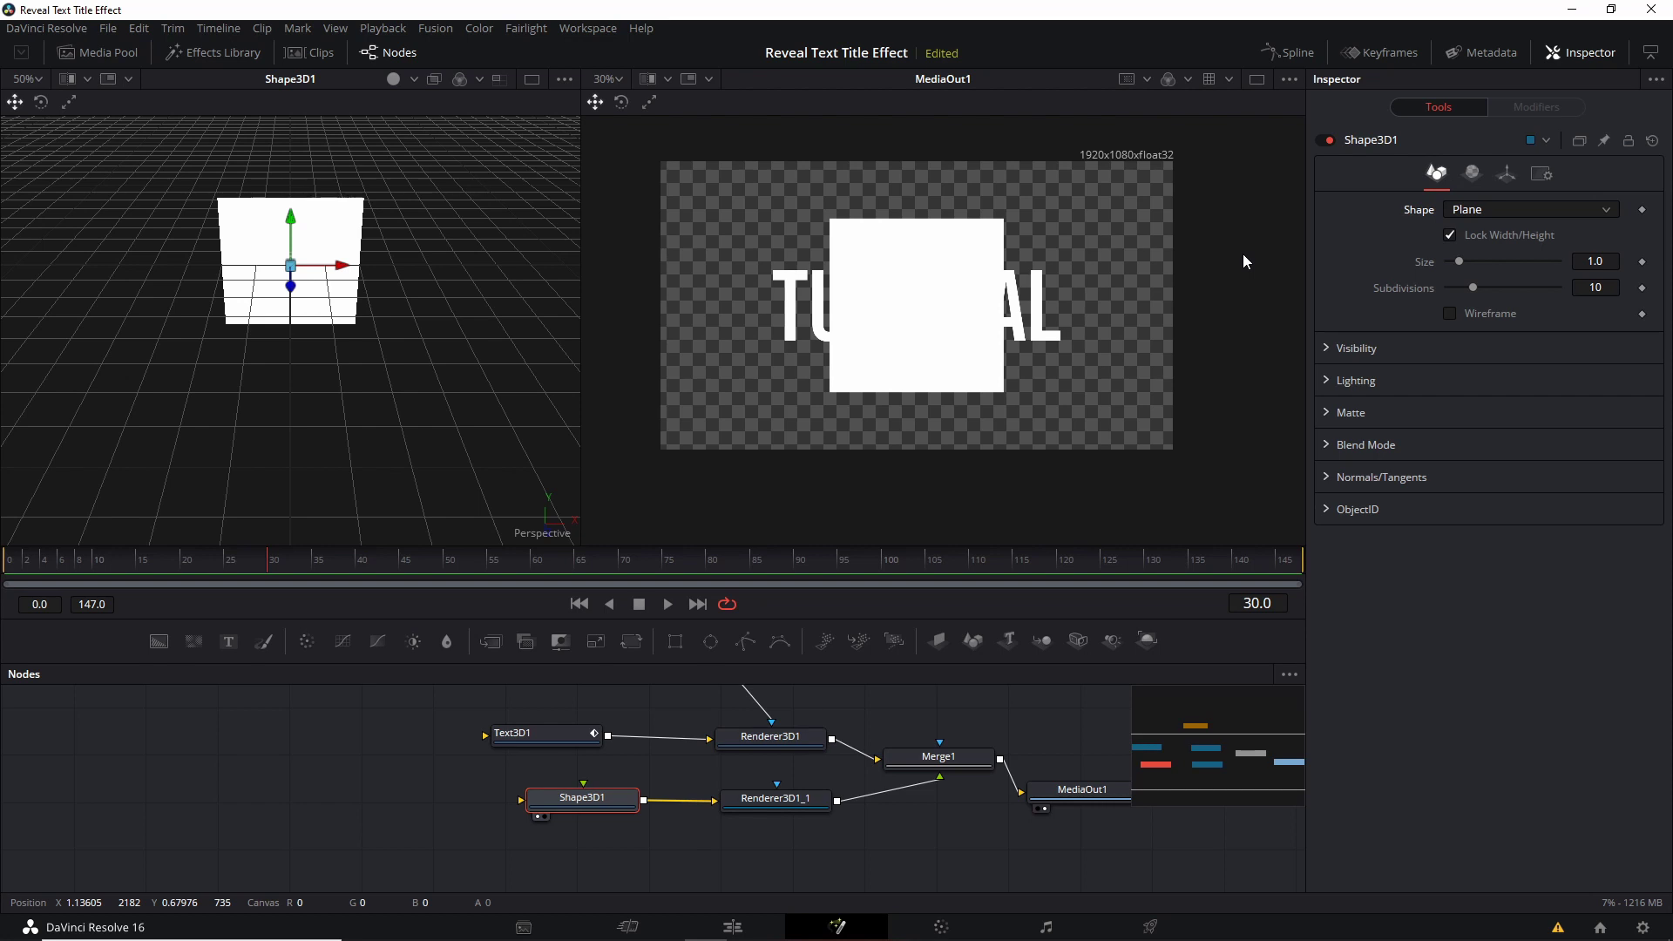
Step: Unlock the plane's scale axes and stretch it into a bar with X scale about 1.812 and Y scale about 0.119
left_click(1505, 176)
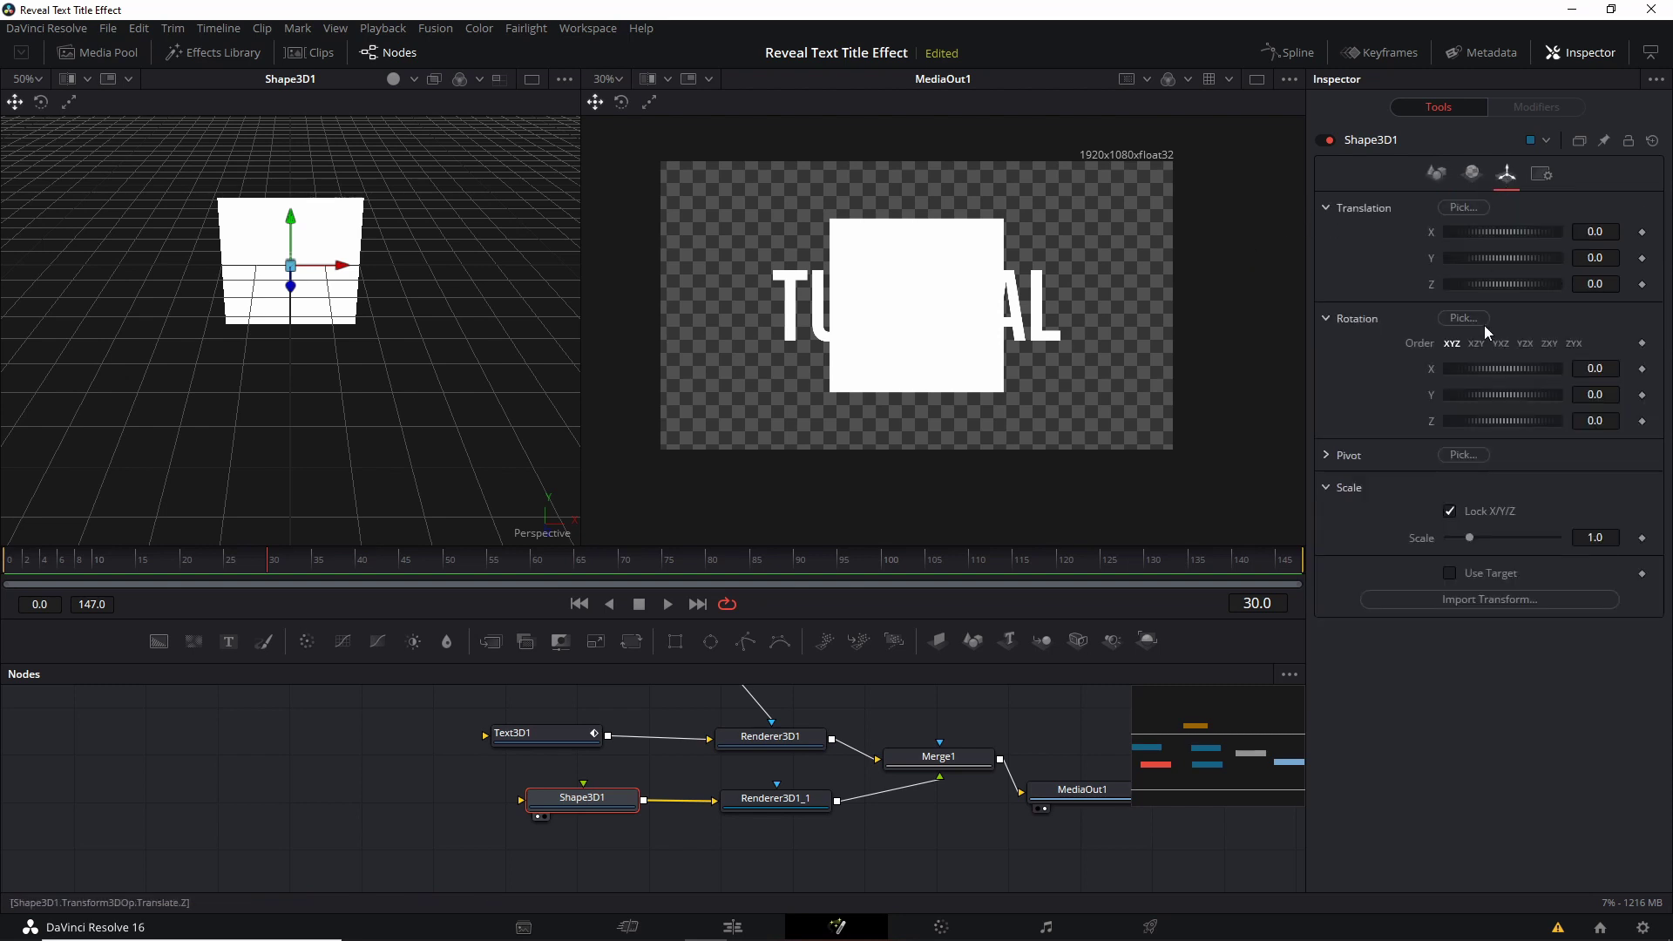
left_click(1449, 513)
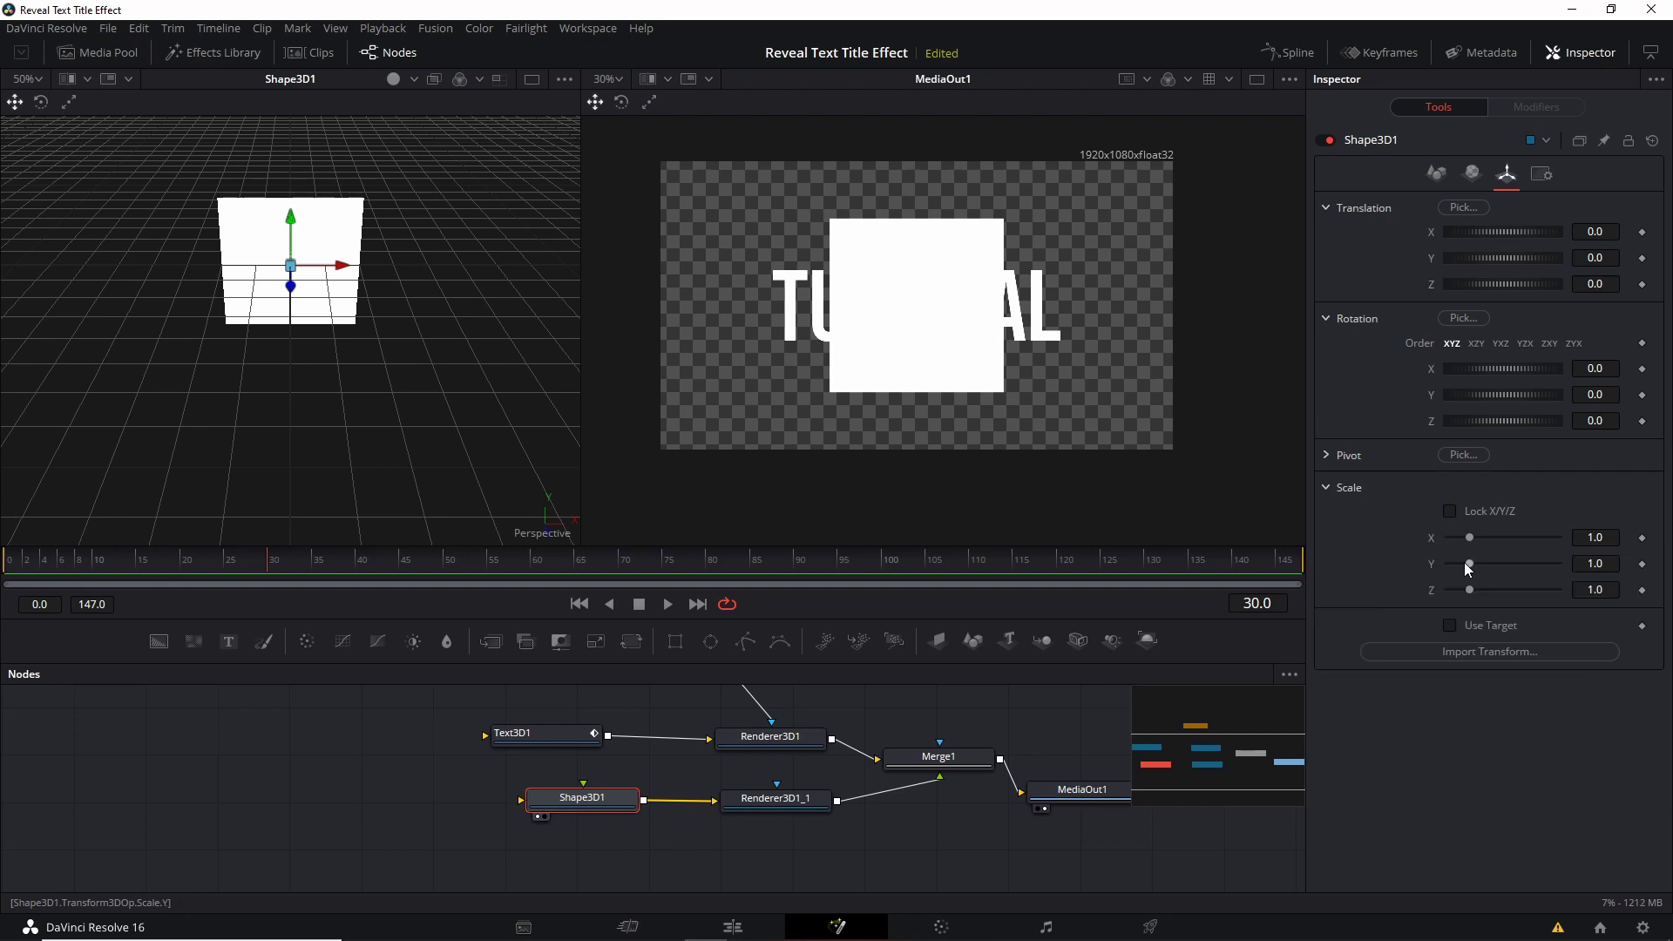
left_click_drag(1471, 565, 1452, 568)
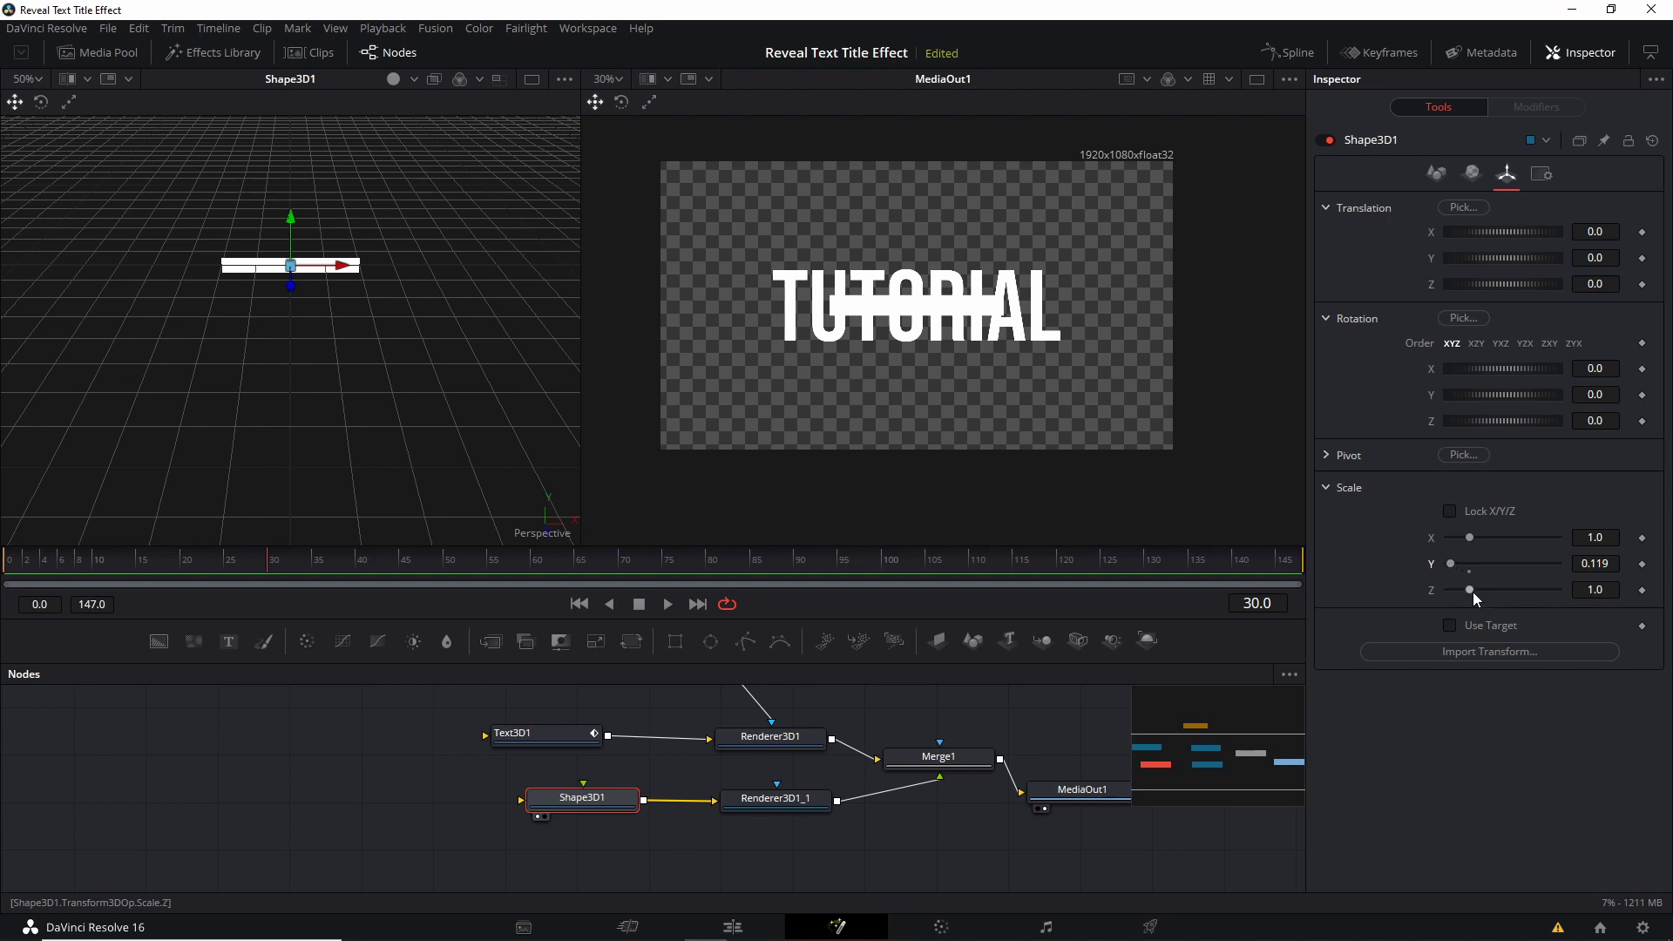
left_click_drag(1468, 542, 1487, 541)
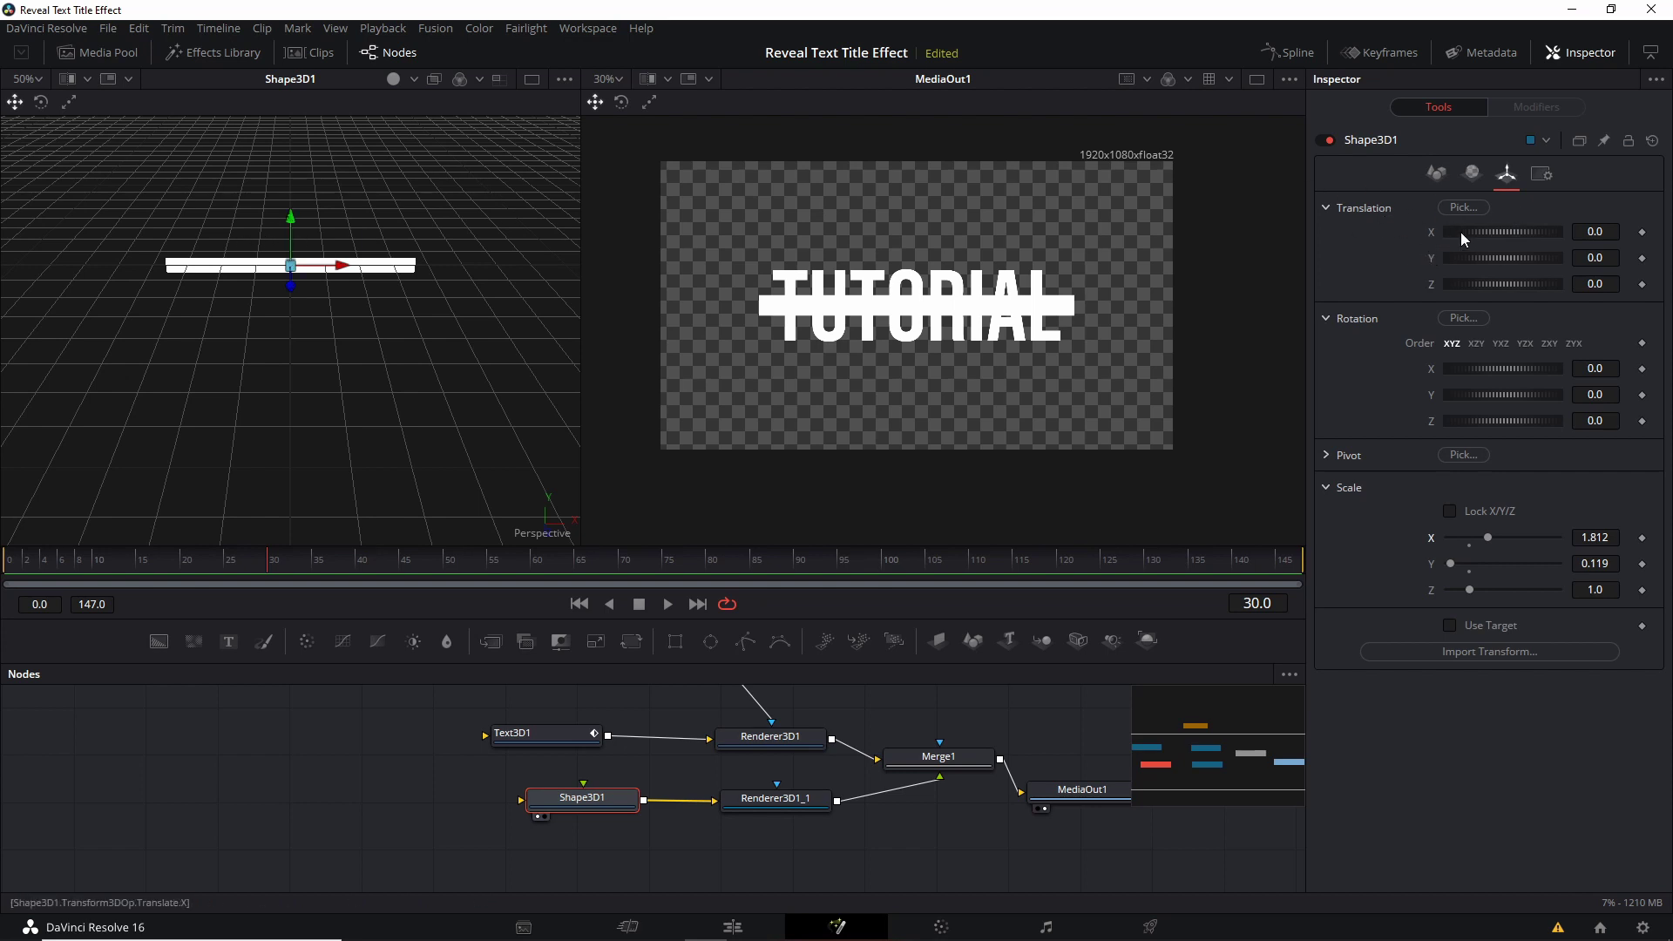
Step: Move the bar just beneath the title to Y translation about -0.273 and thin its Y scale to about 0.041
left_click_drag(290, 226, 291, 261)
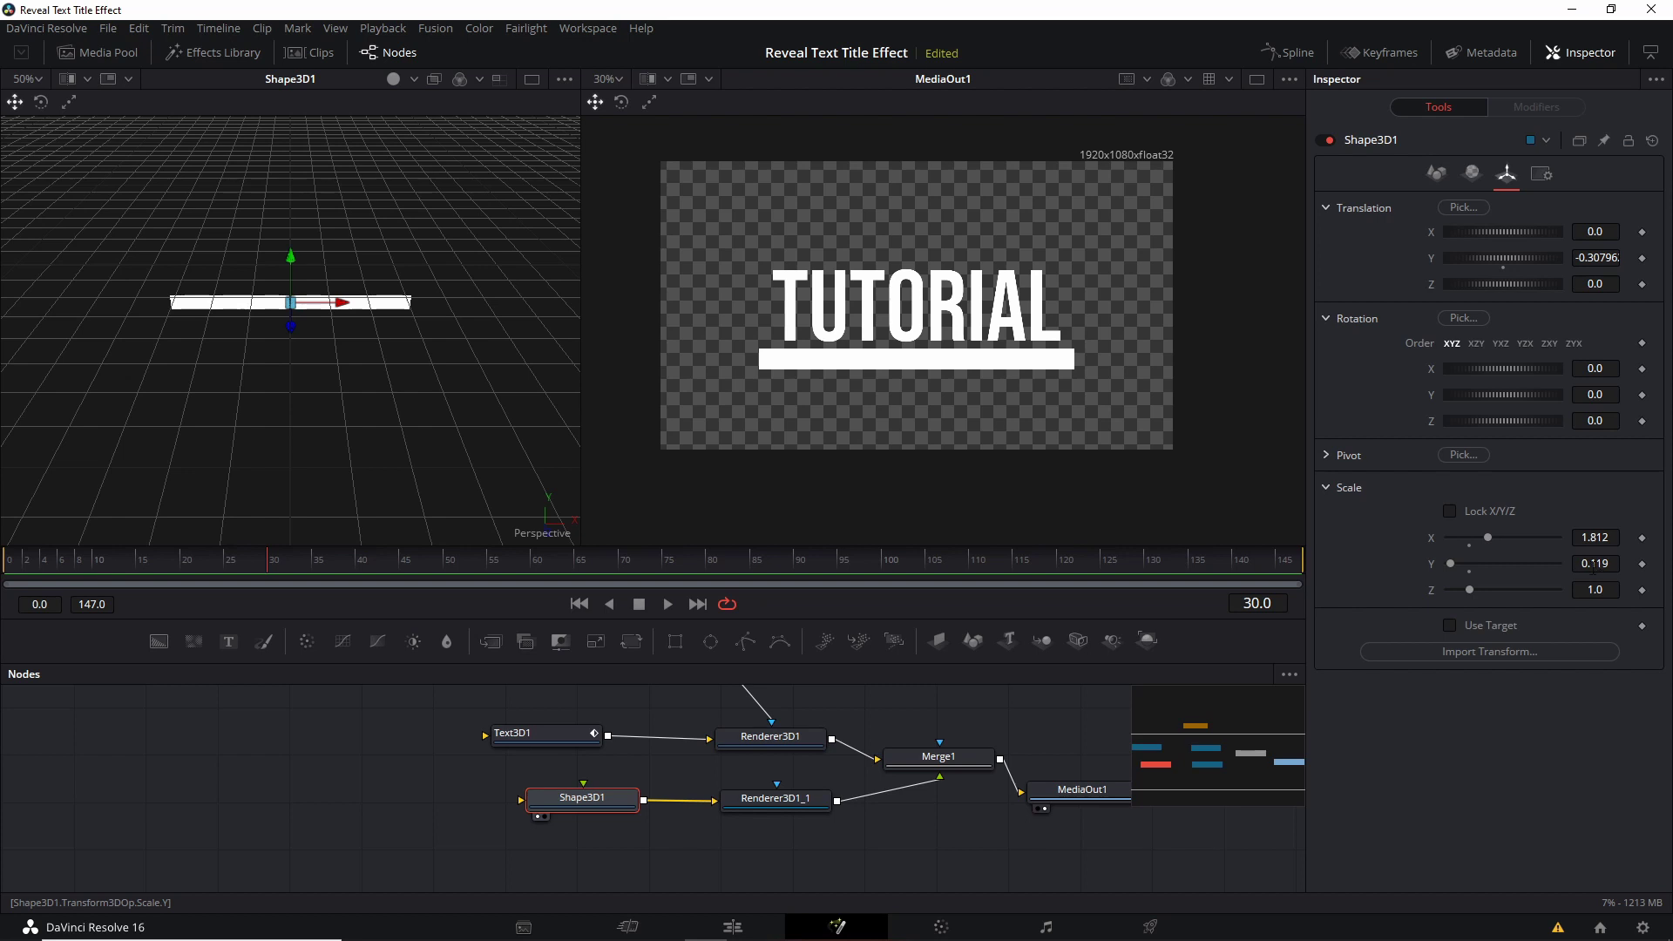
left_click_drag(1451, 564, 1448, 564)
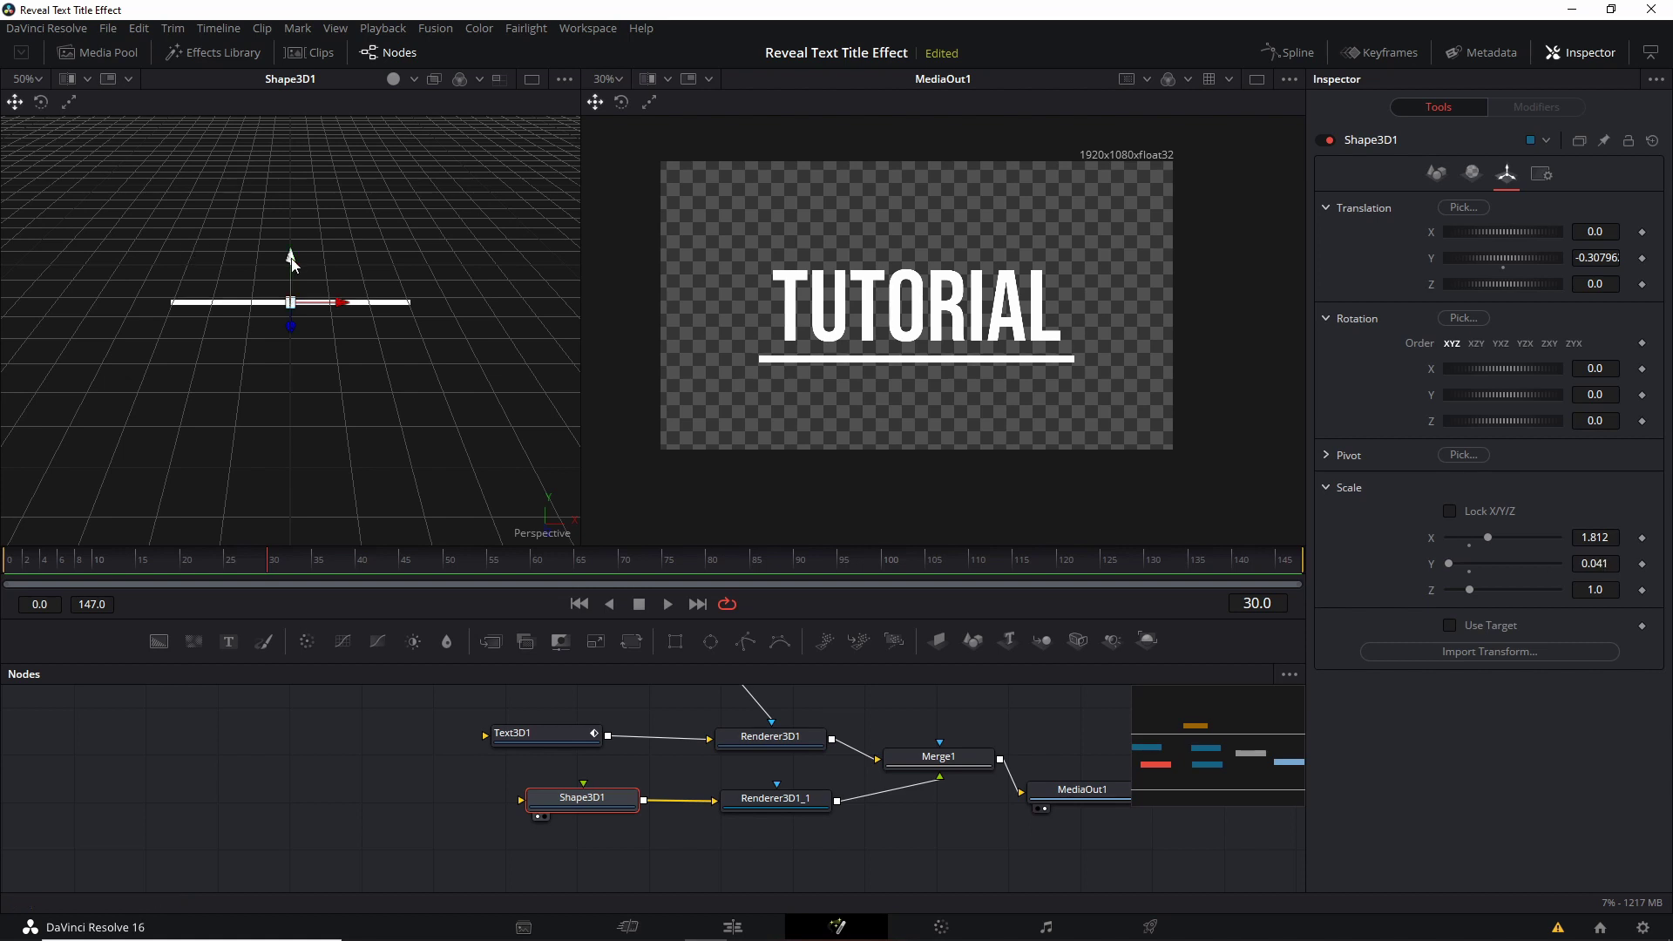
left_click_drag(291, 258, 292, 258)
Step: Set the bar's diffuse colour to red, with saturation 0.825 and value 0.819
left_click_drag(978, 710, 850, 774)
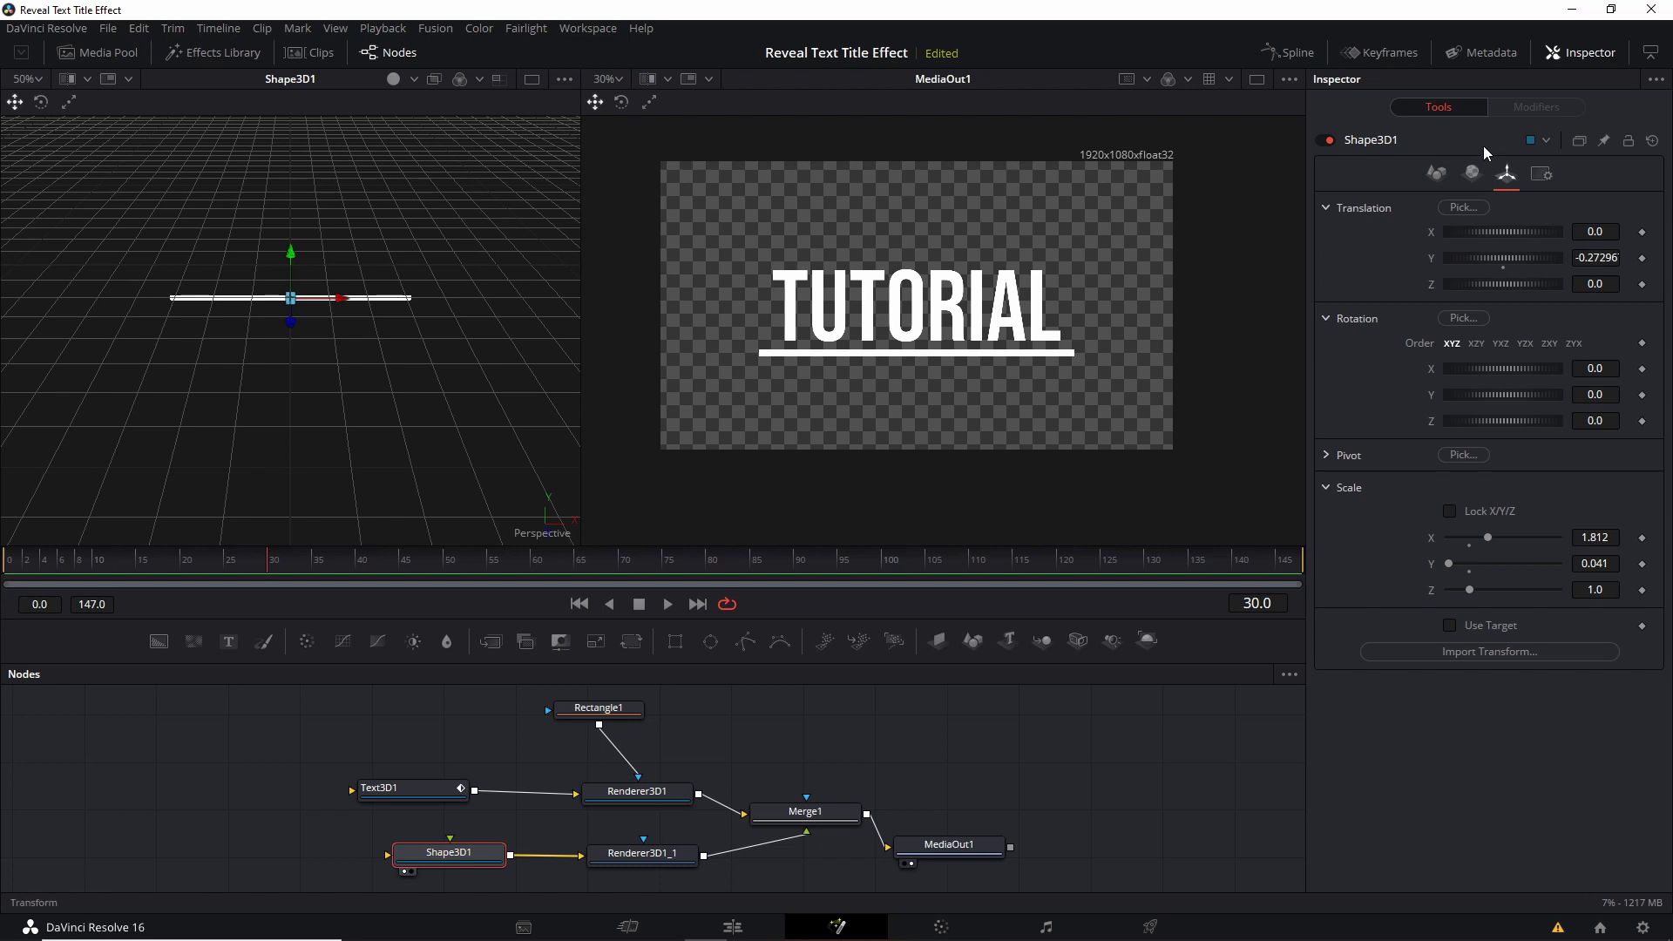
left_click(1472, 174)
left_click(1575, 271)
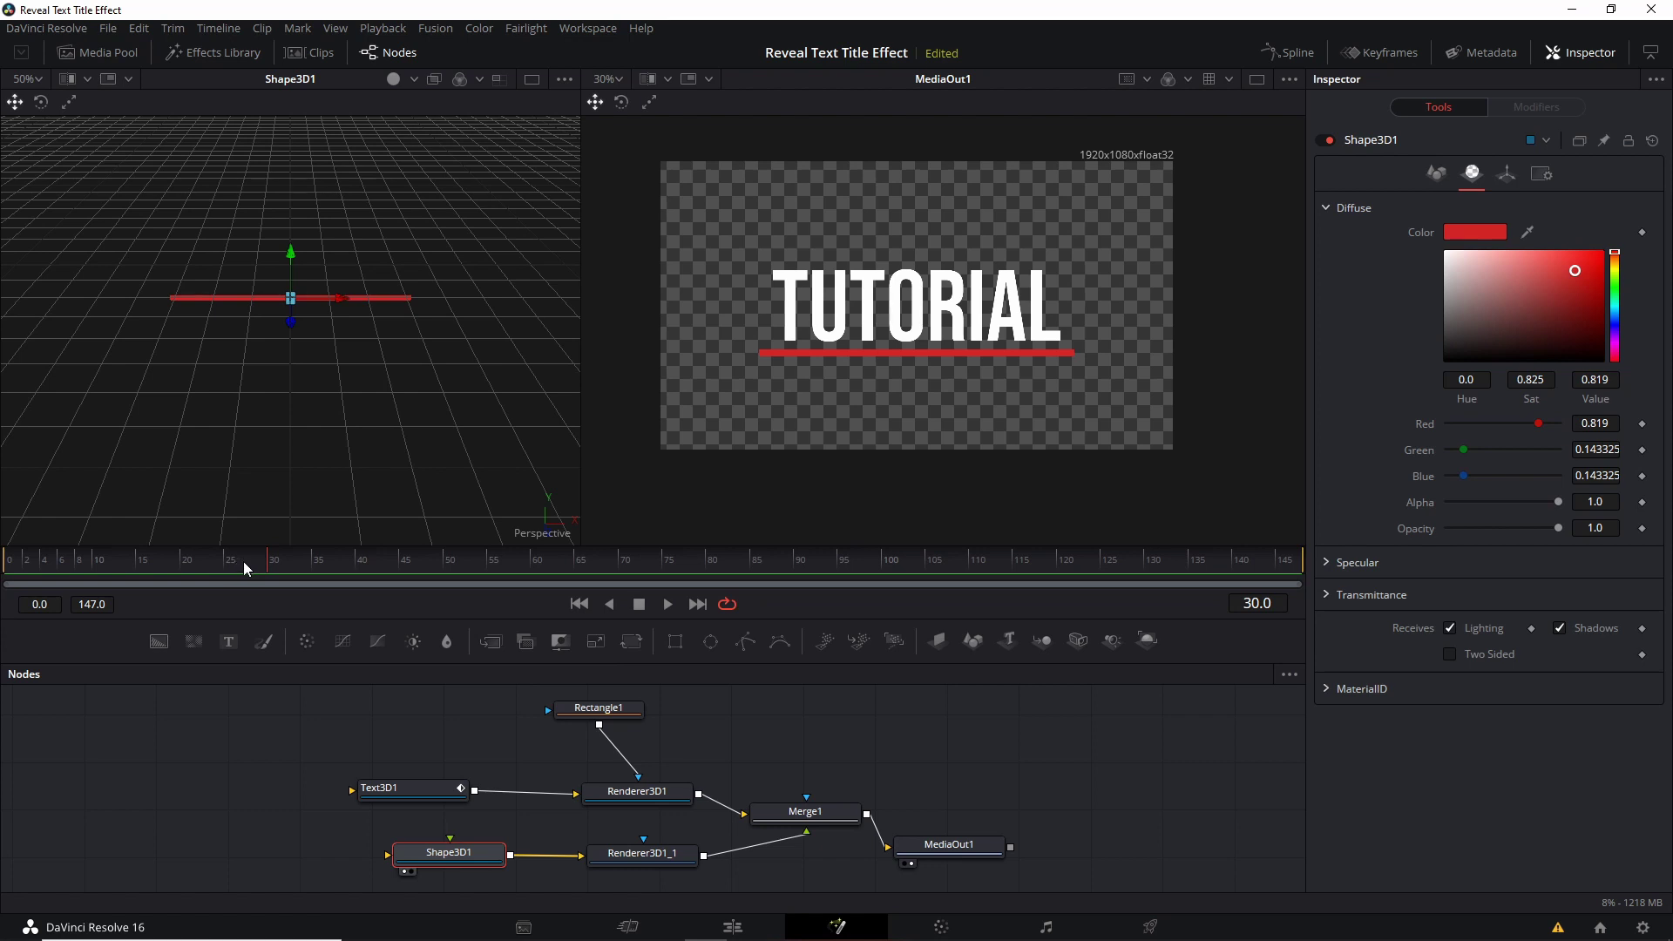
Step: At frame 25, disconnect the Rectangle mask from Renderer3D1 to view the title without masking
mouse_move(257, 563)
left_mouse_down()
mouse_move(164, 563)
mouse_move(232, 565)
left_mouse_up()
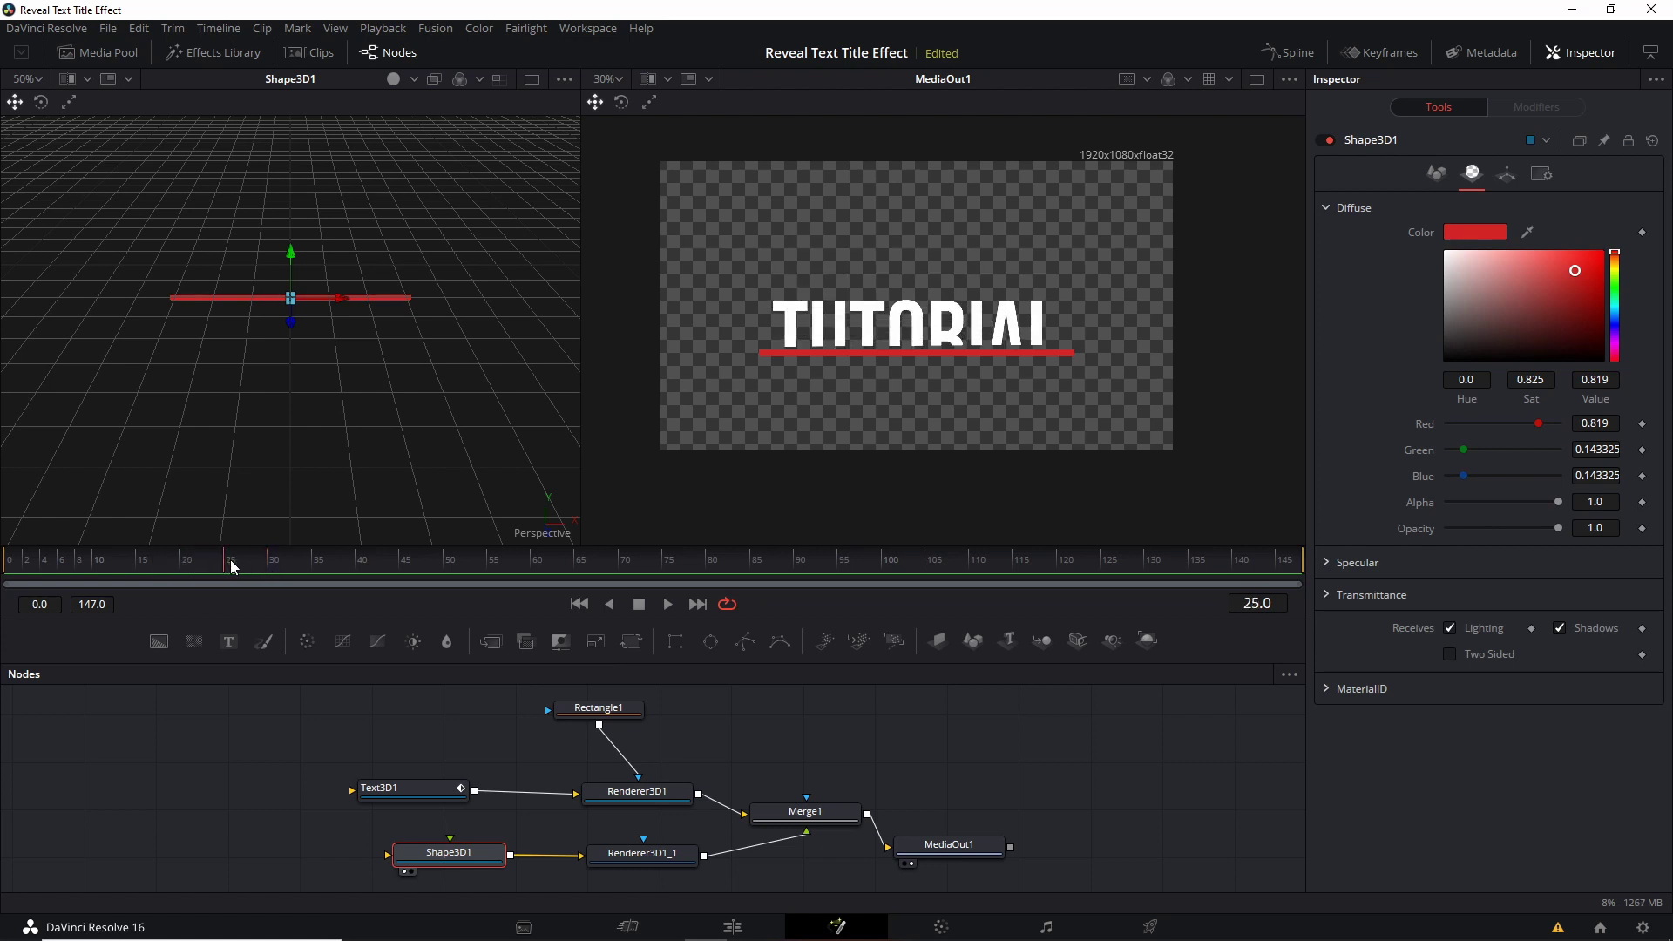
left_click(629, 714)
left_click_drag(639, 794, 746, 785)
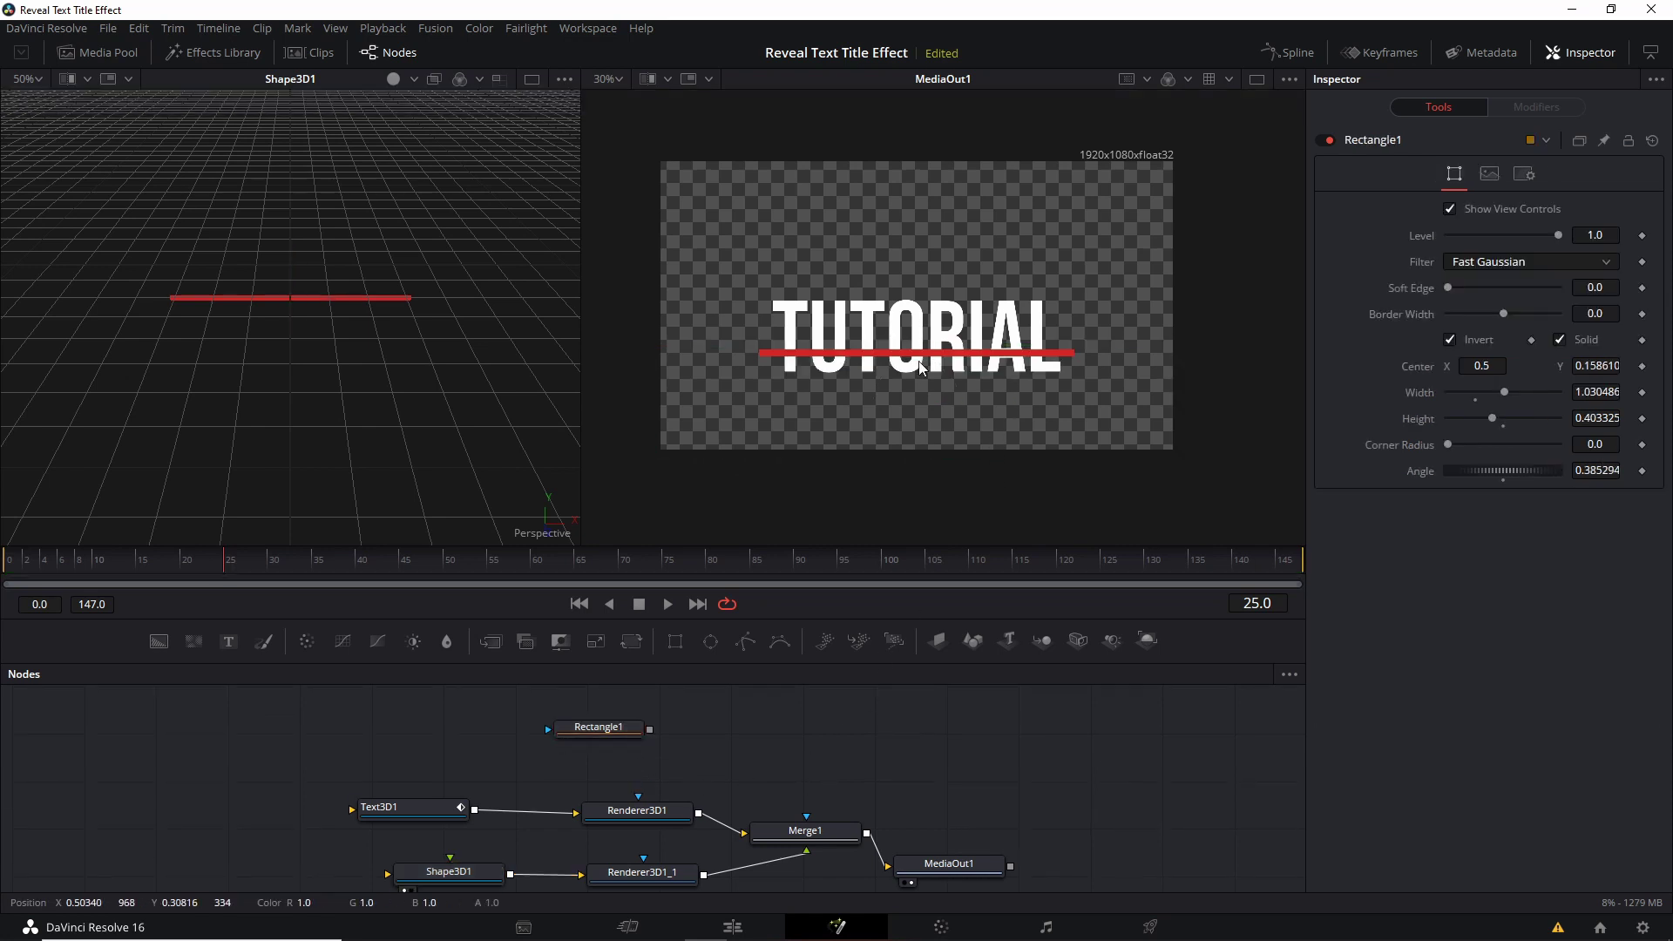
left_click_drag(672, 731, 598, 697)
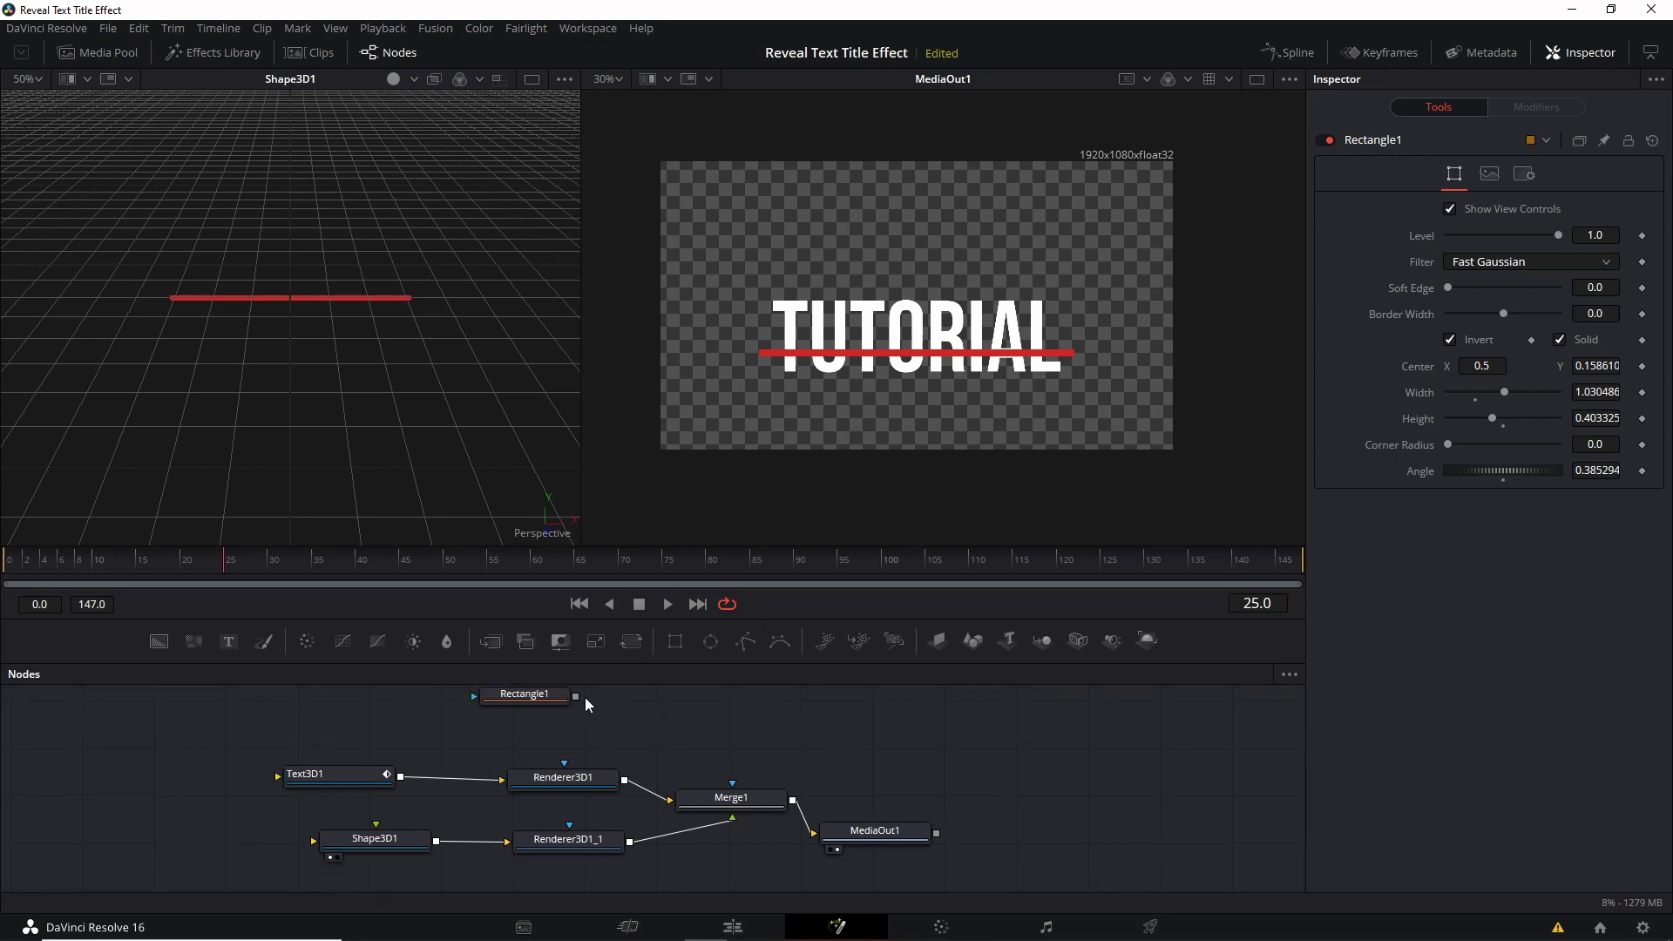
Step: Reconnect the Rectangle mask to Renderer3D1 and reduce its height to about 0.335 so its upper edge sits behind the red bar
left_click_drag(575, 699, 567, 782)
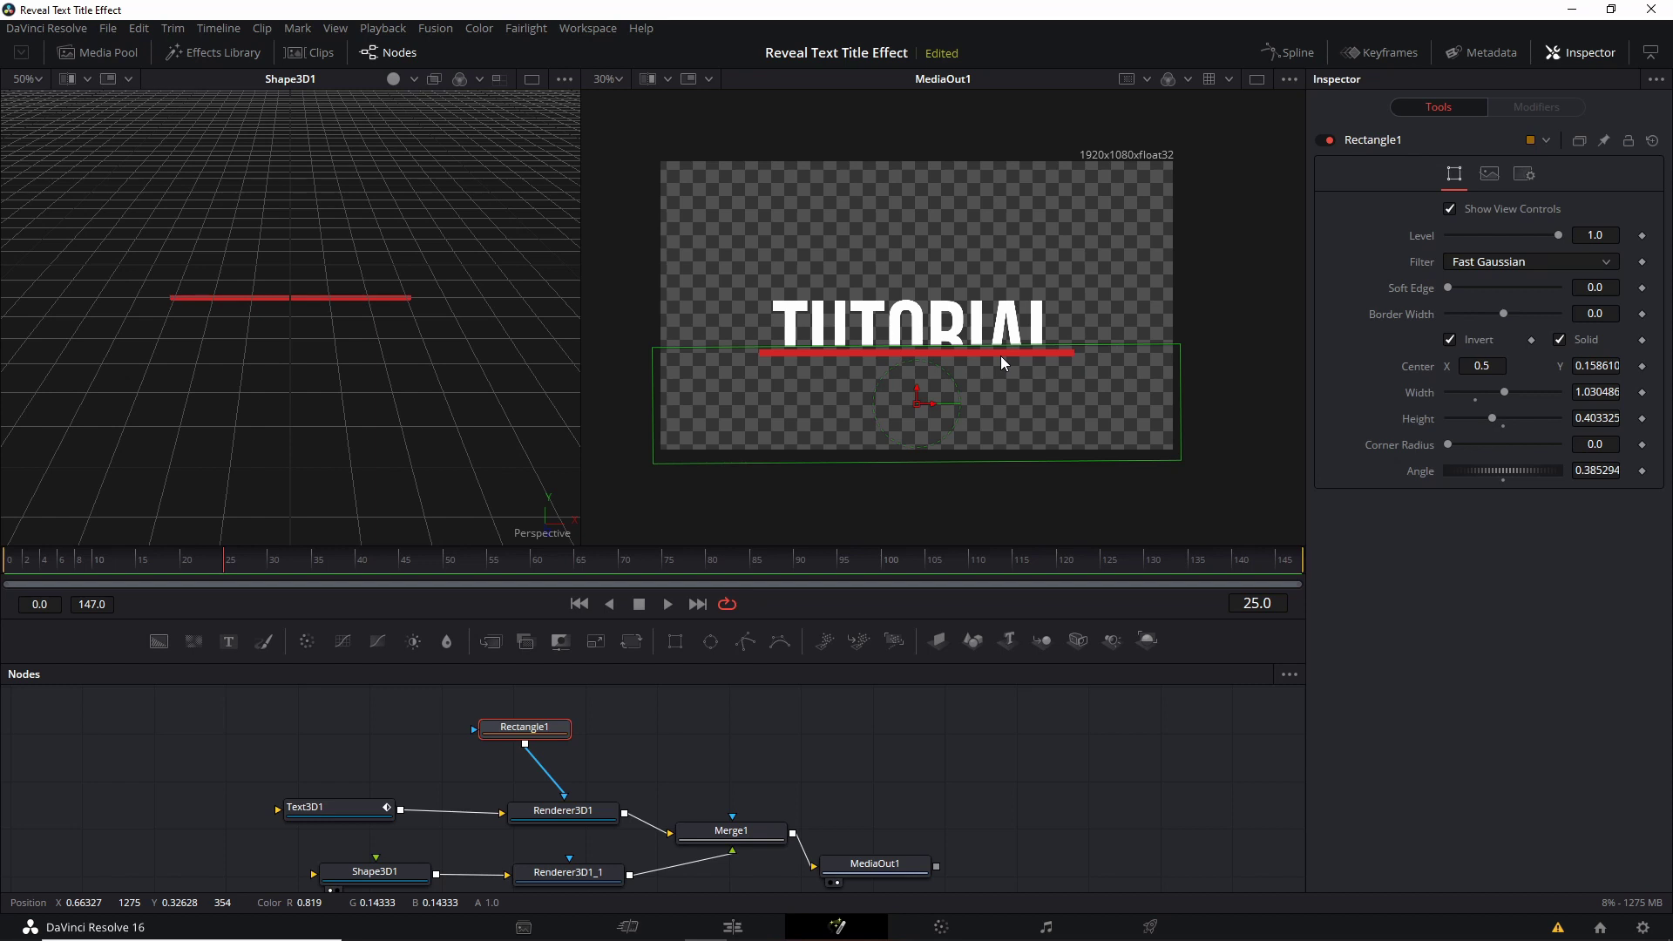
scroll(1000, 356, "down", 2)
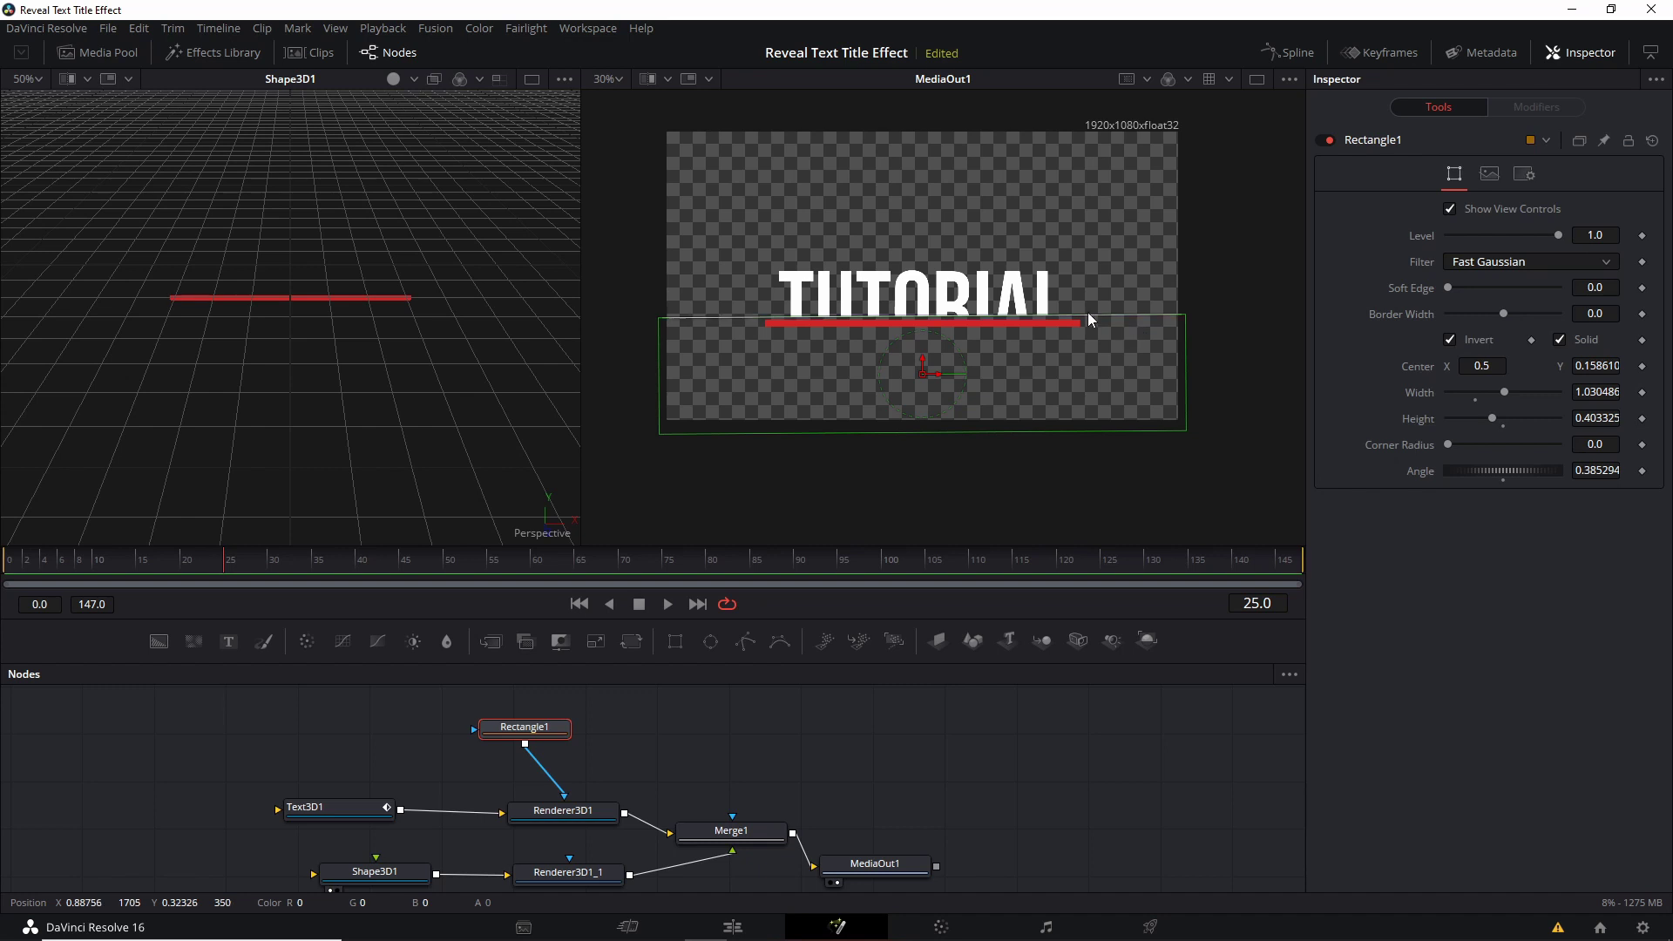
scroll(936, 358, "up", 2)
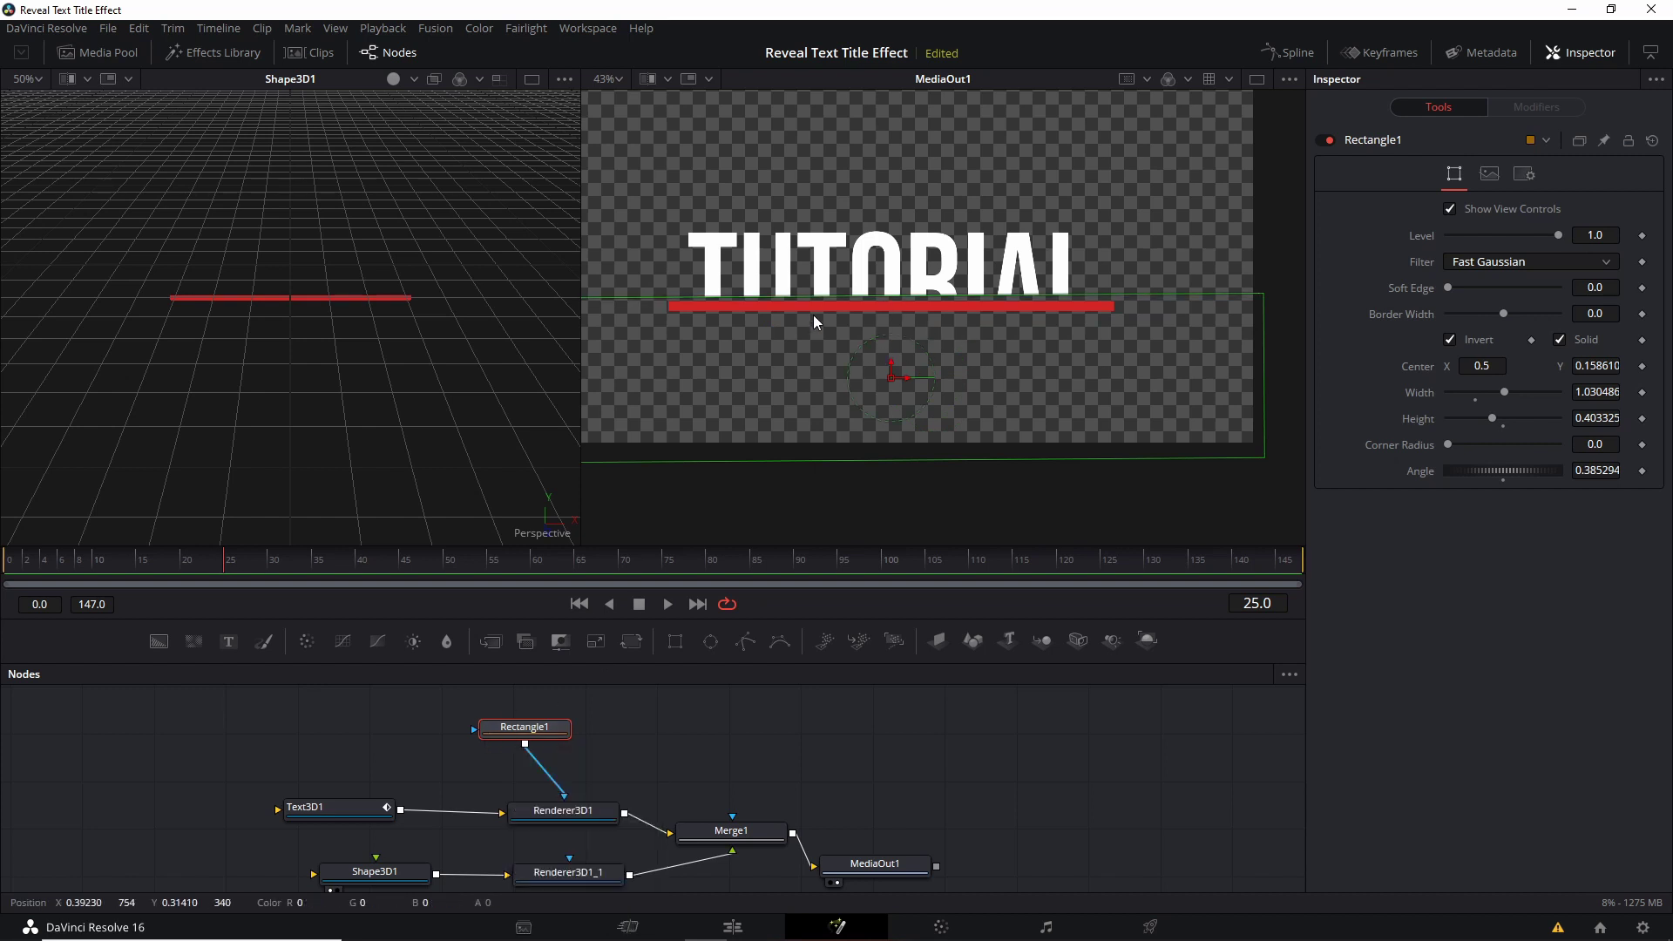
left_click_drag(870, 295, 870, 310)
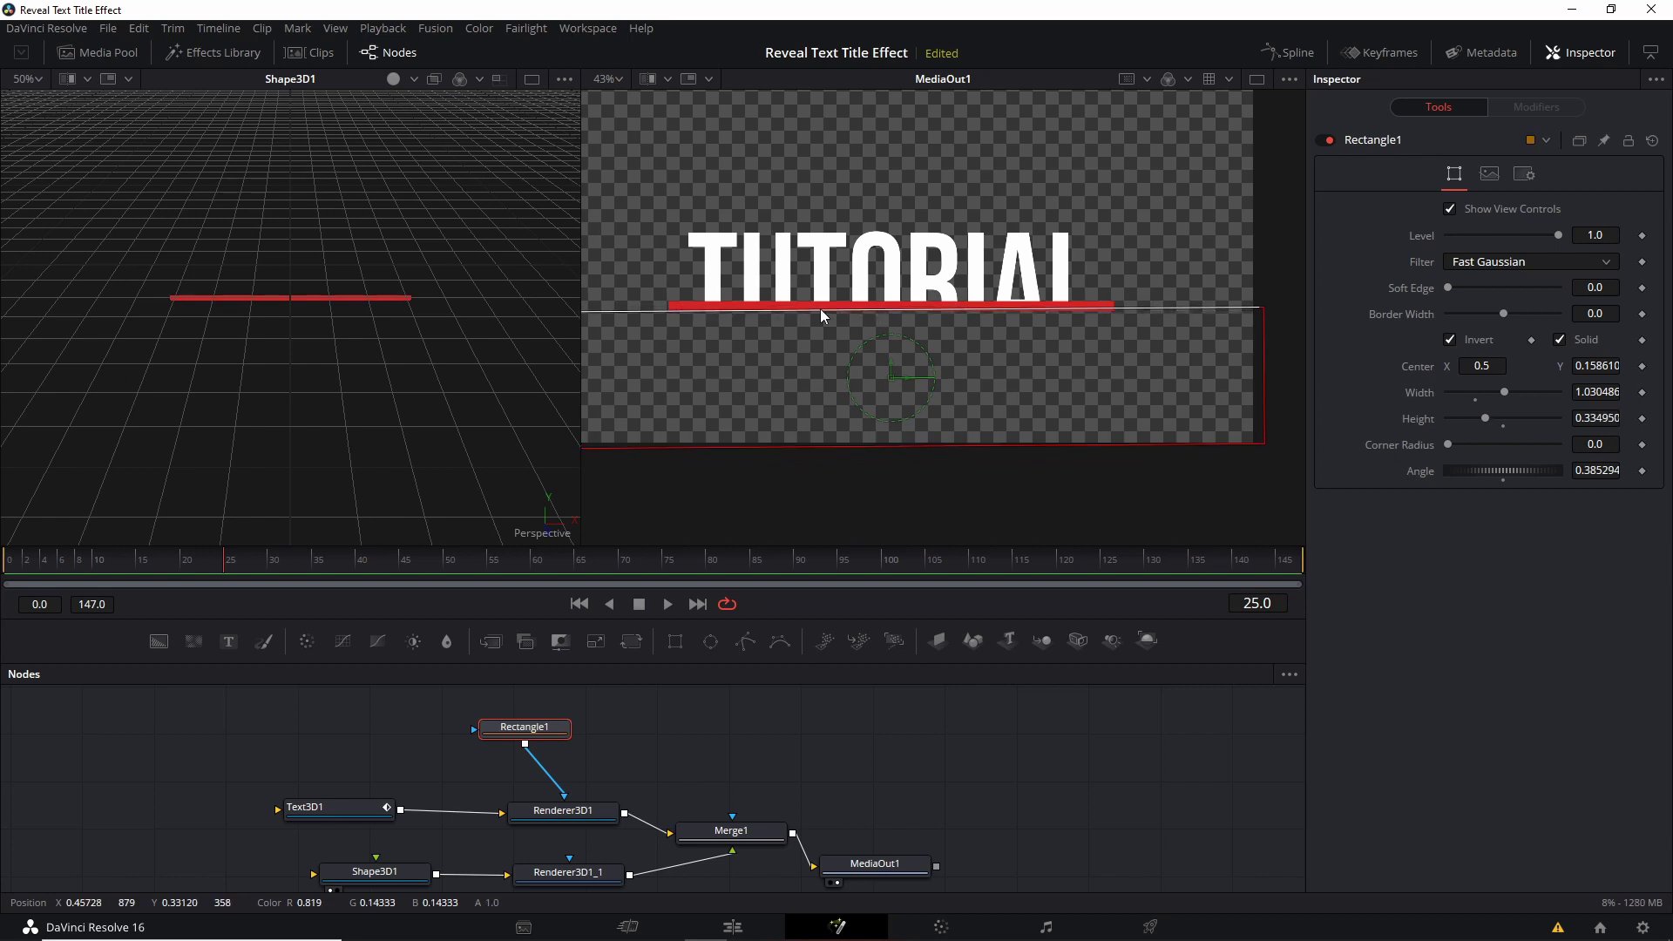
scroll(764, 314, "up", 2)
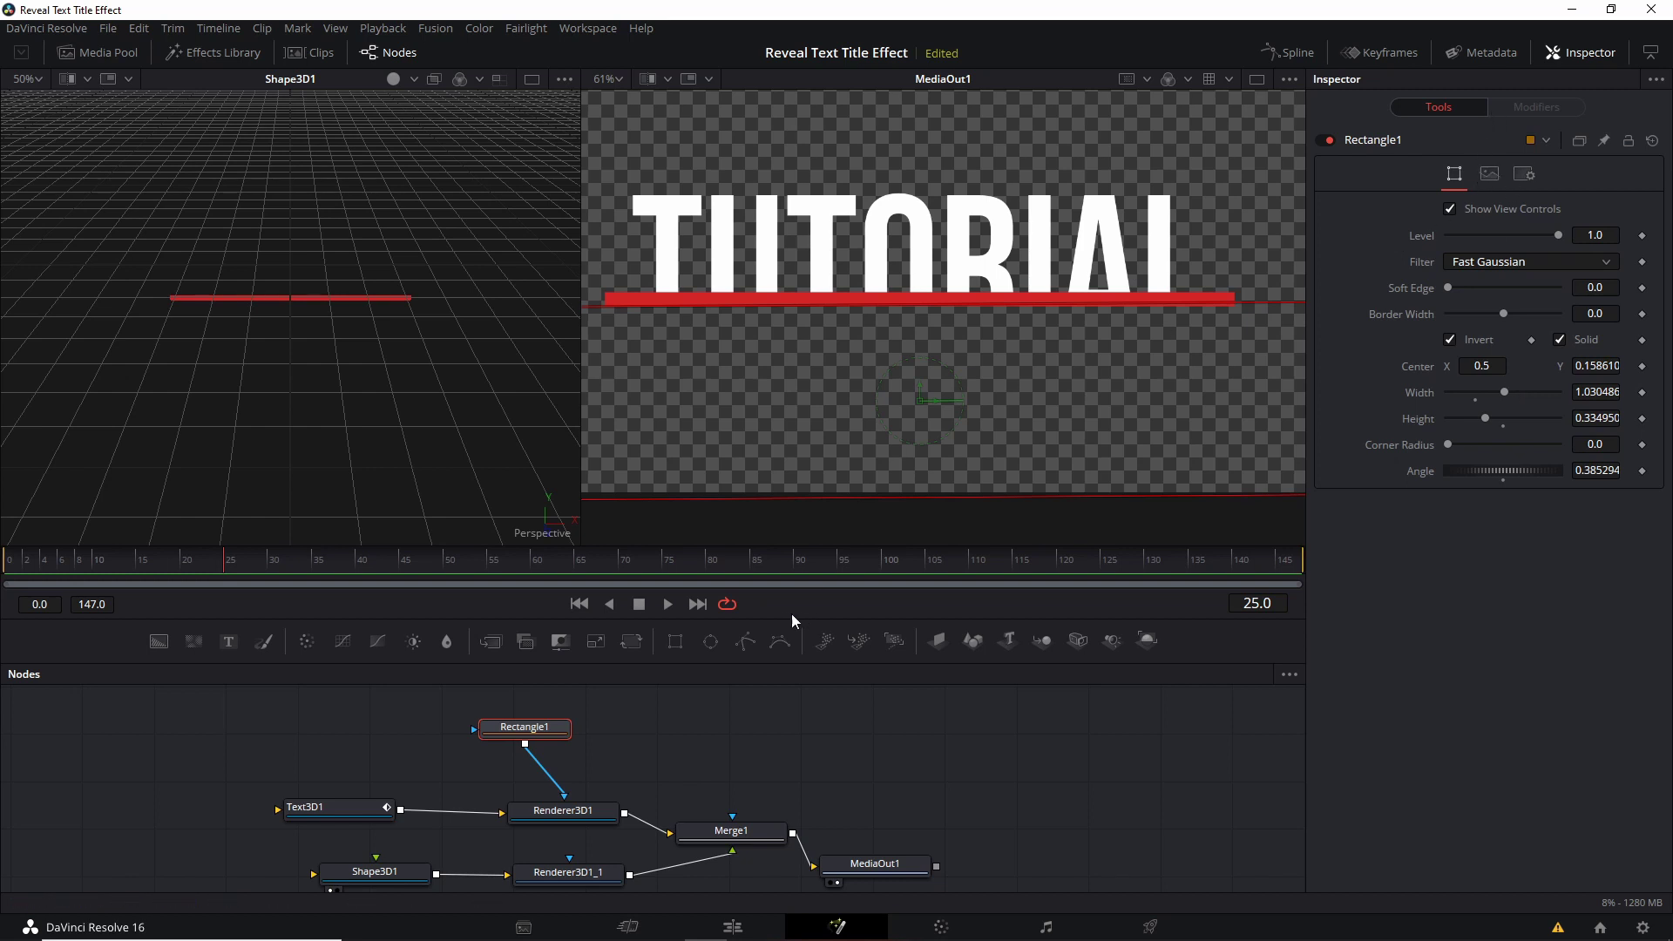
Step: Straighten the rectangle mask to an angle of 0 and fine-tune its height to about 0.344
left_click(1596, 471)
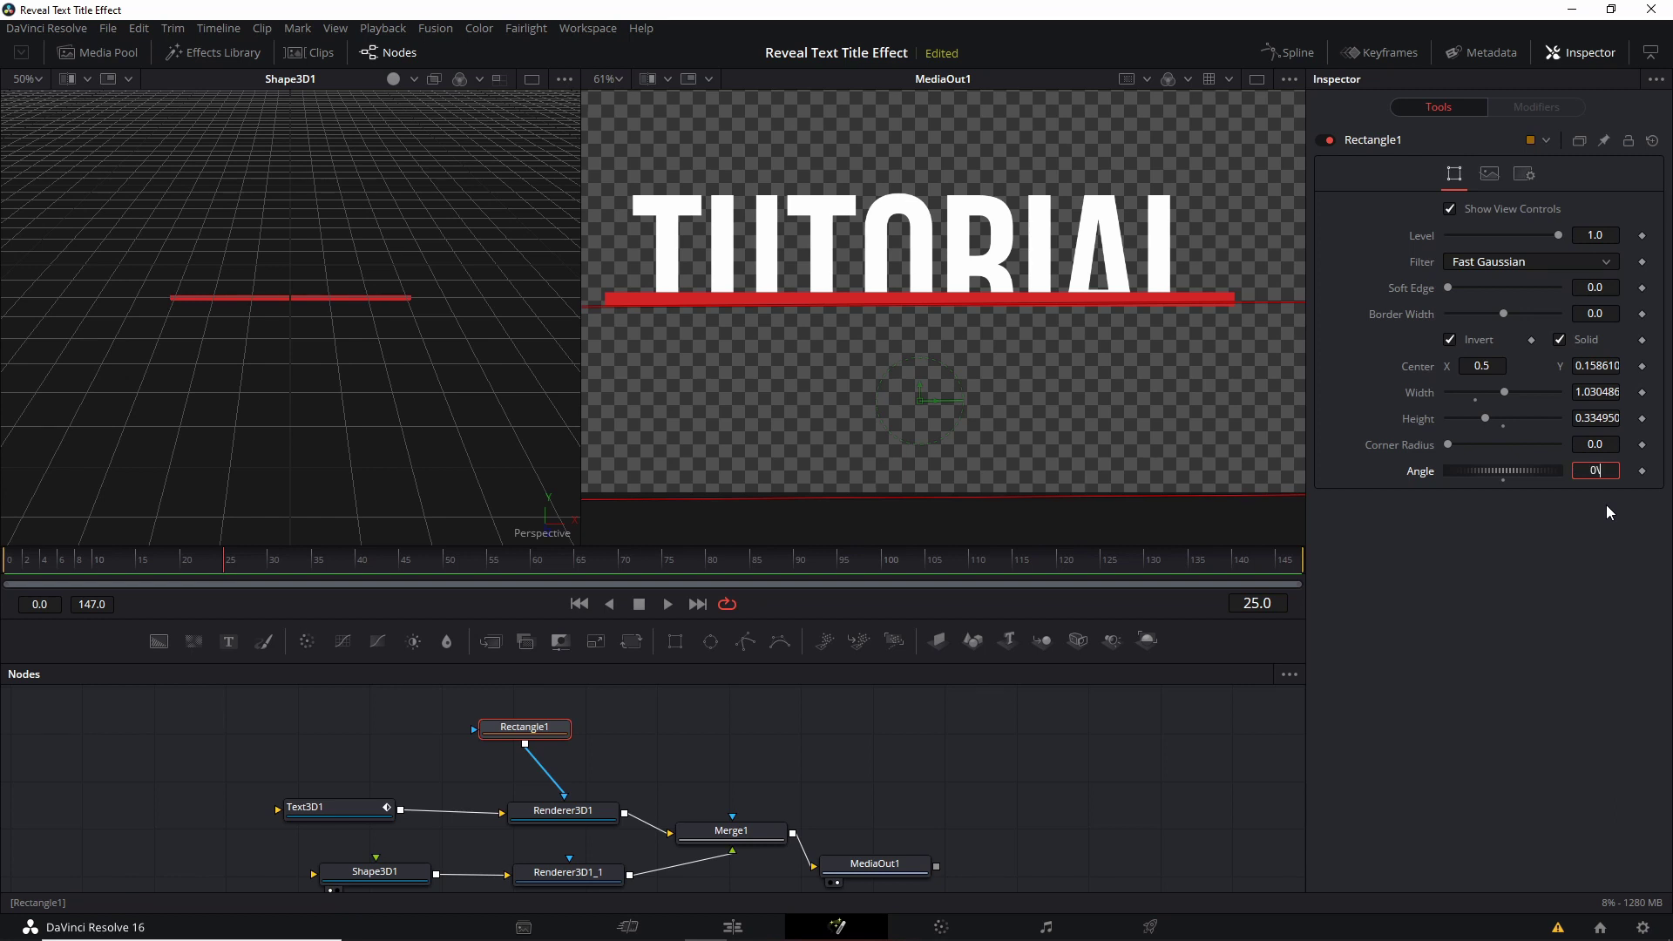
type("0")
key("Tab")
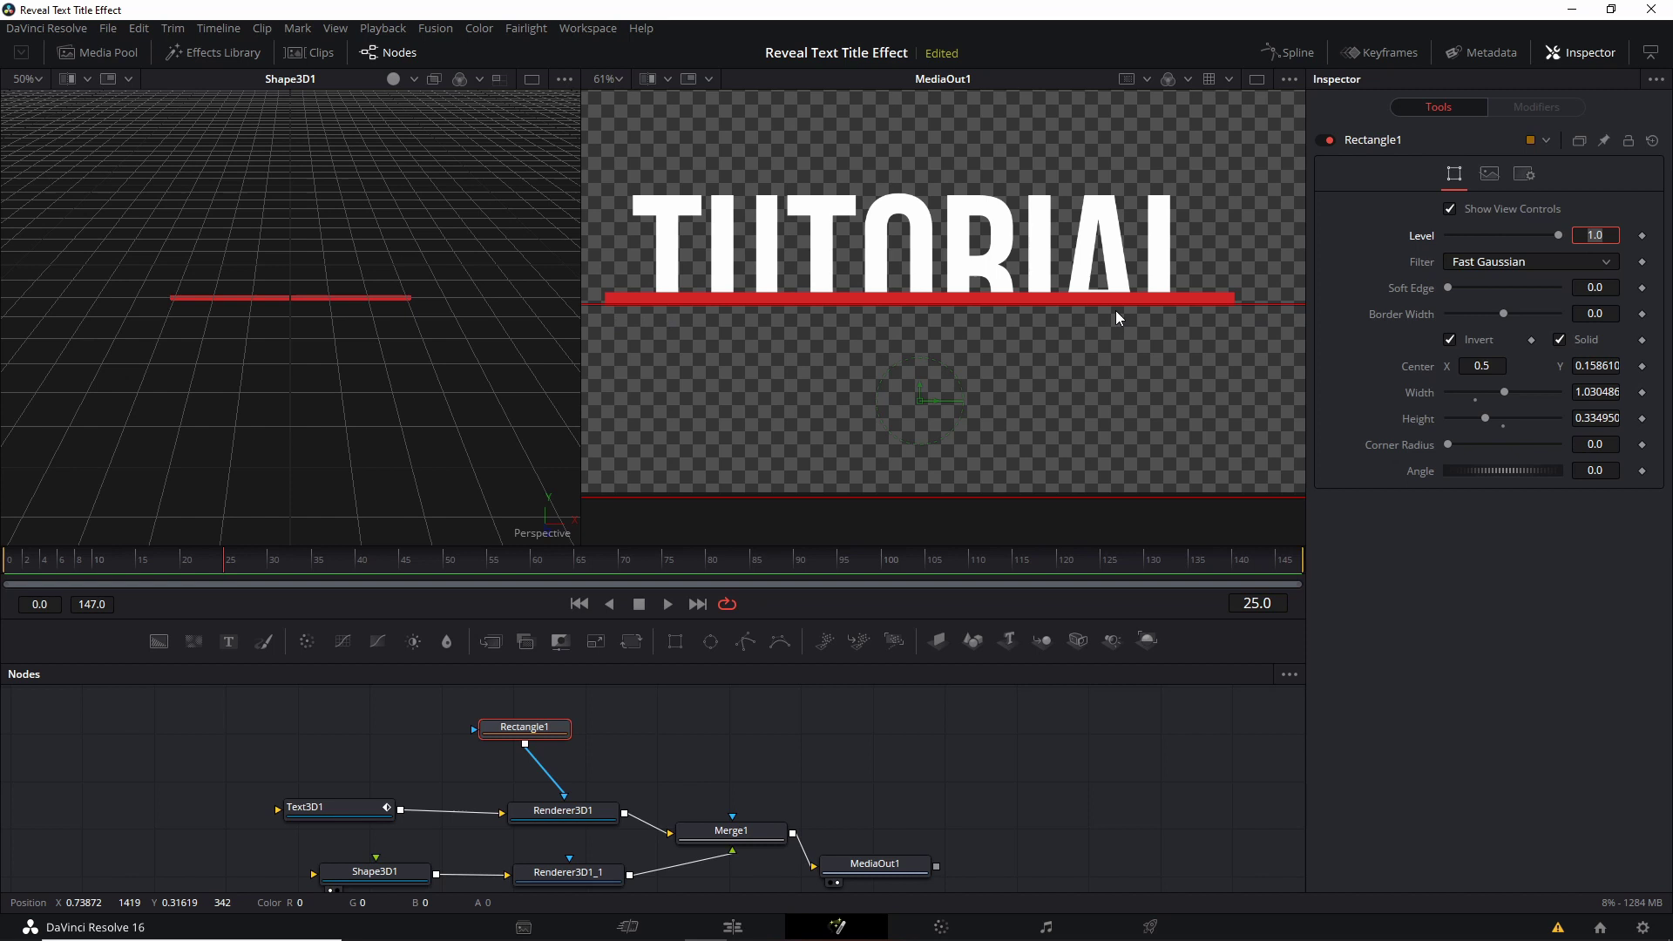
left_click_drag(924, 303, 919, 299)
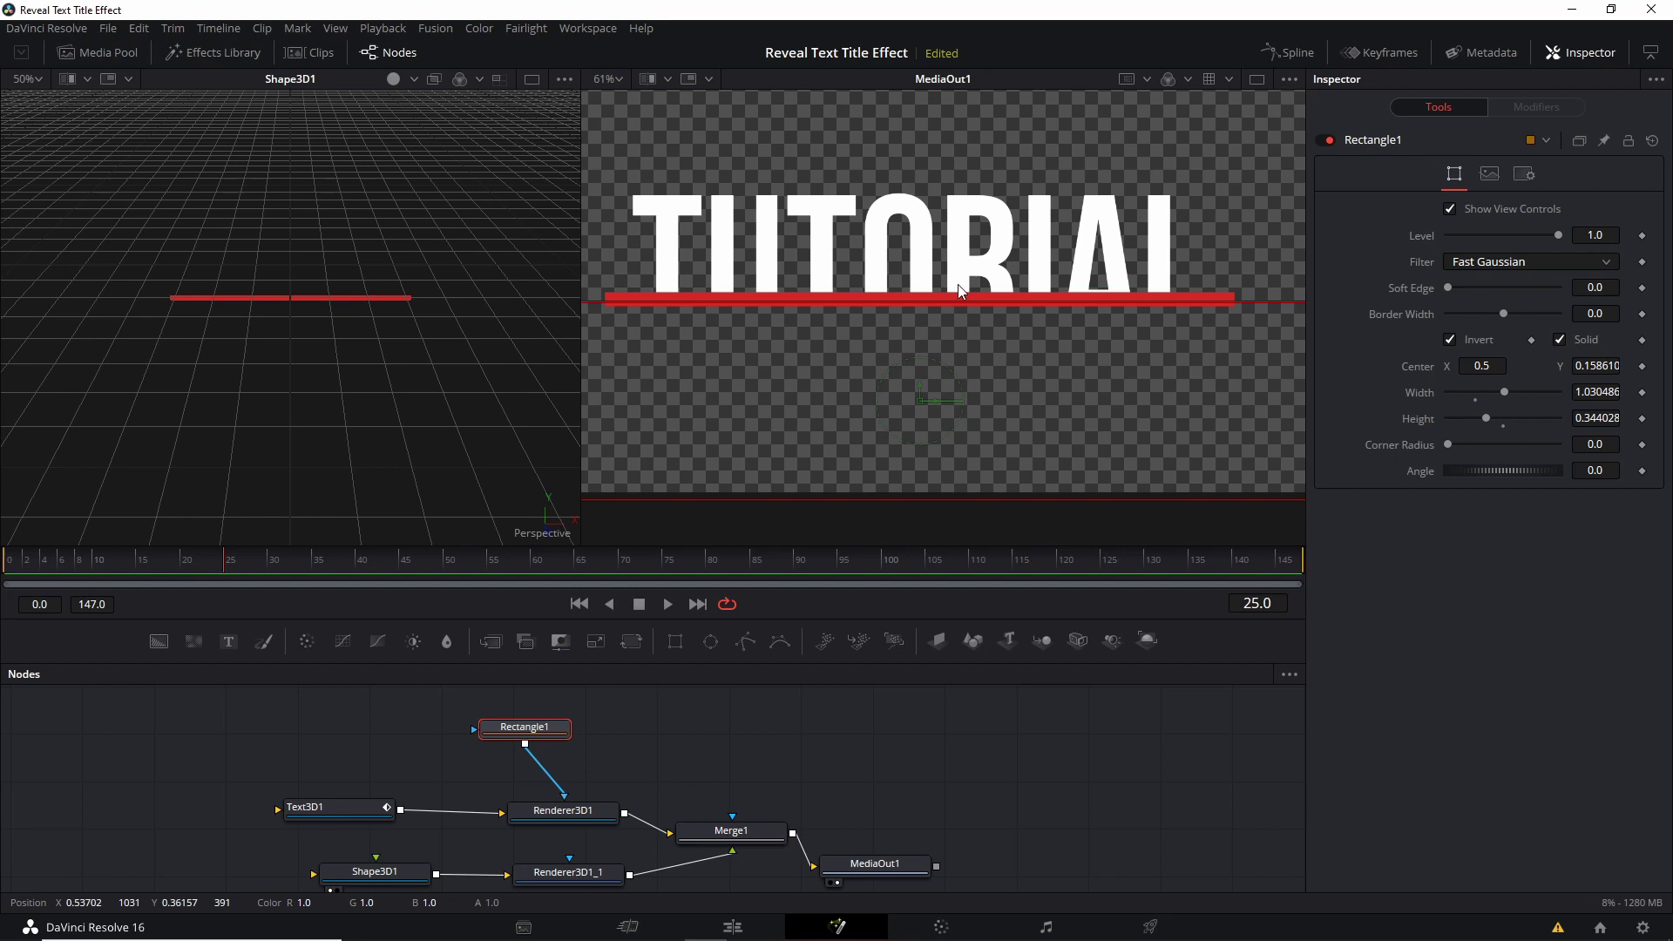
Step: Play the title reveal from frame 0 to check the masking, and stop at frame 120
scroll(959, 285, "down", 3)
key("Home")
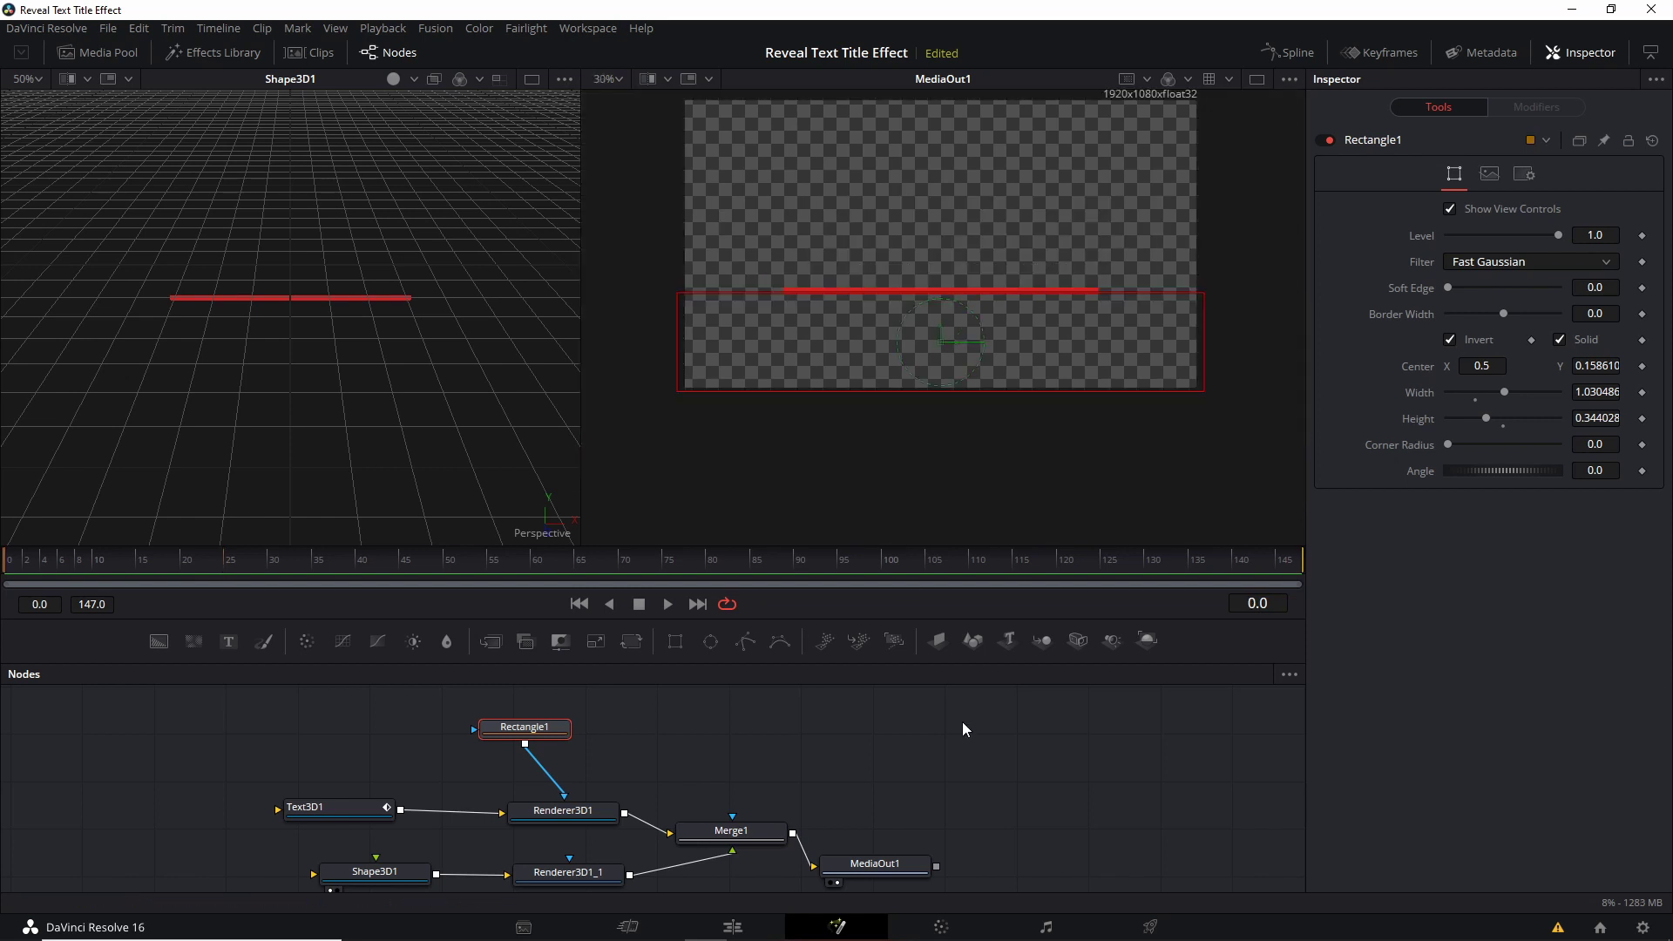
key("space")
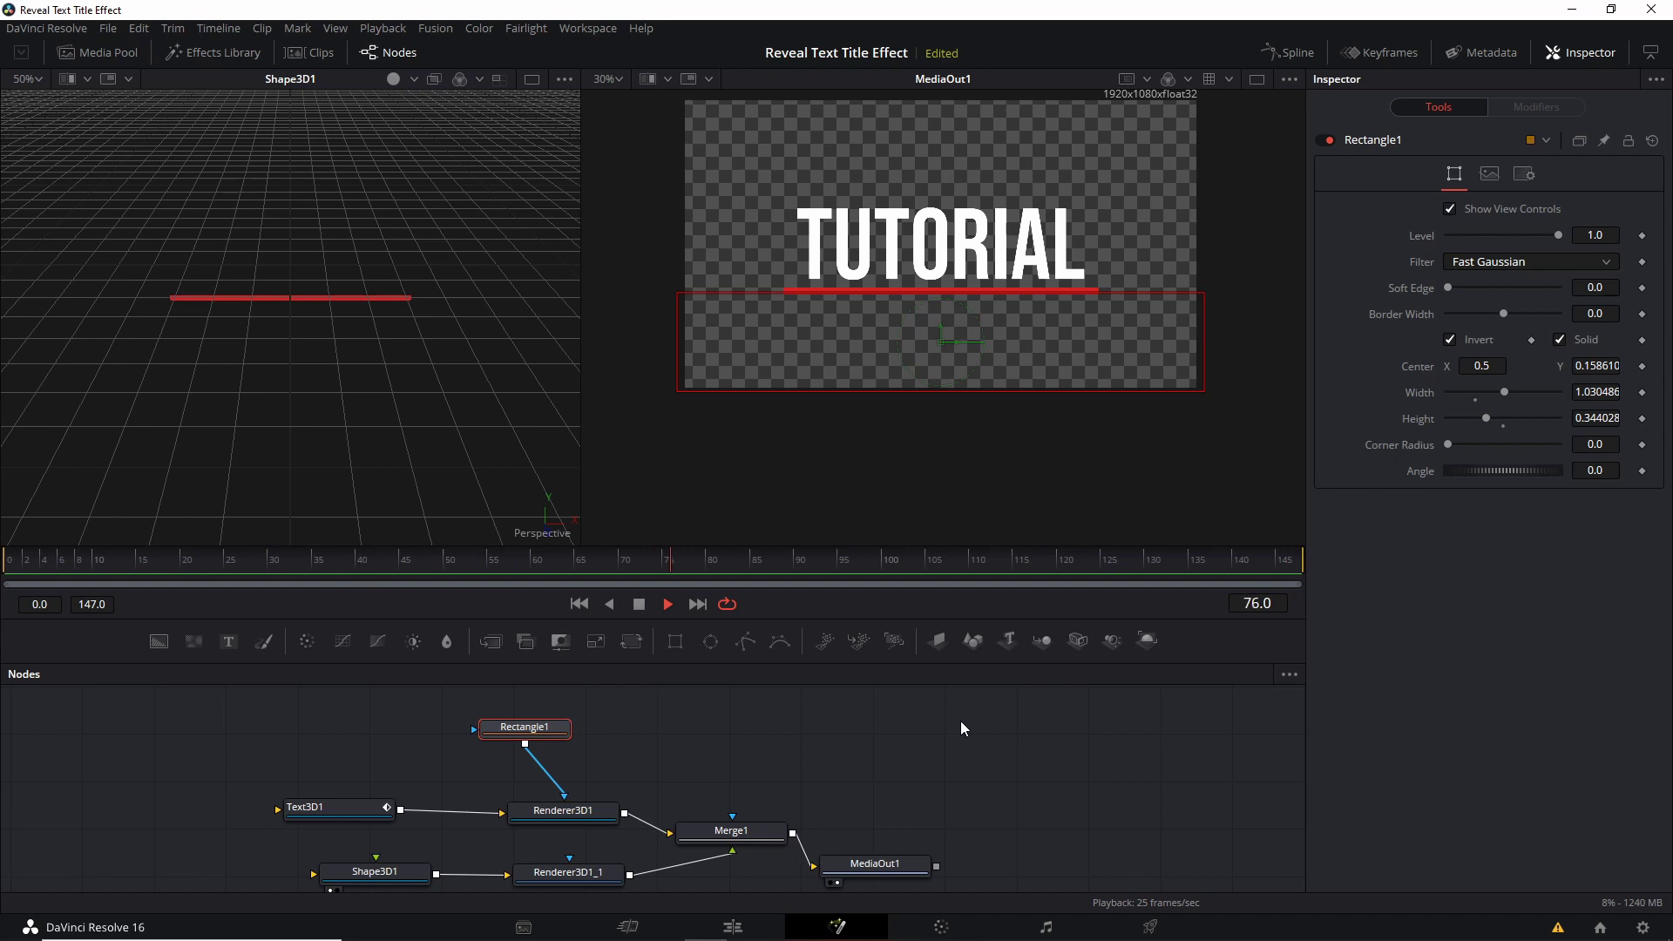
key("space")
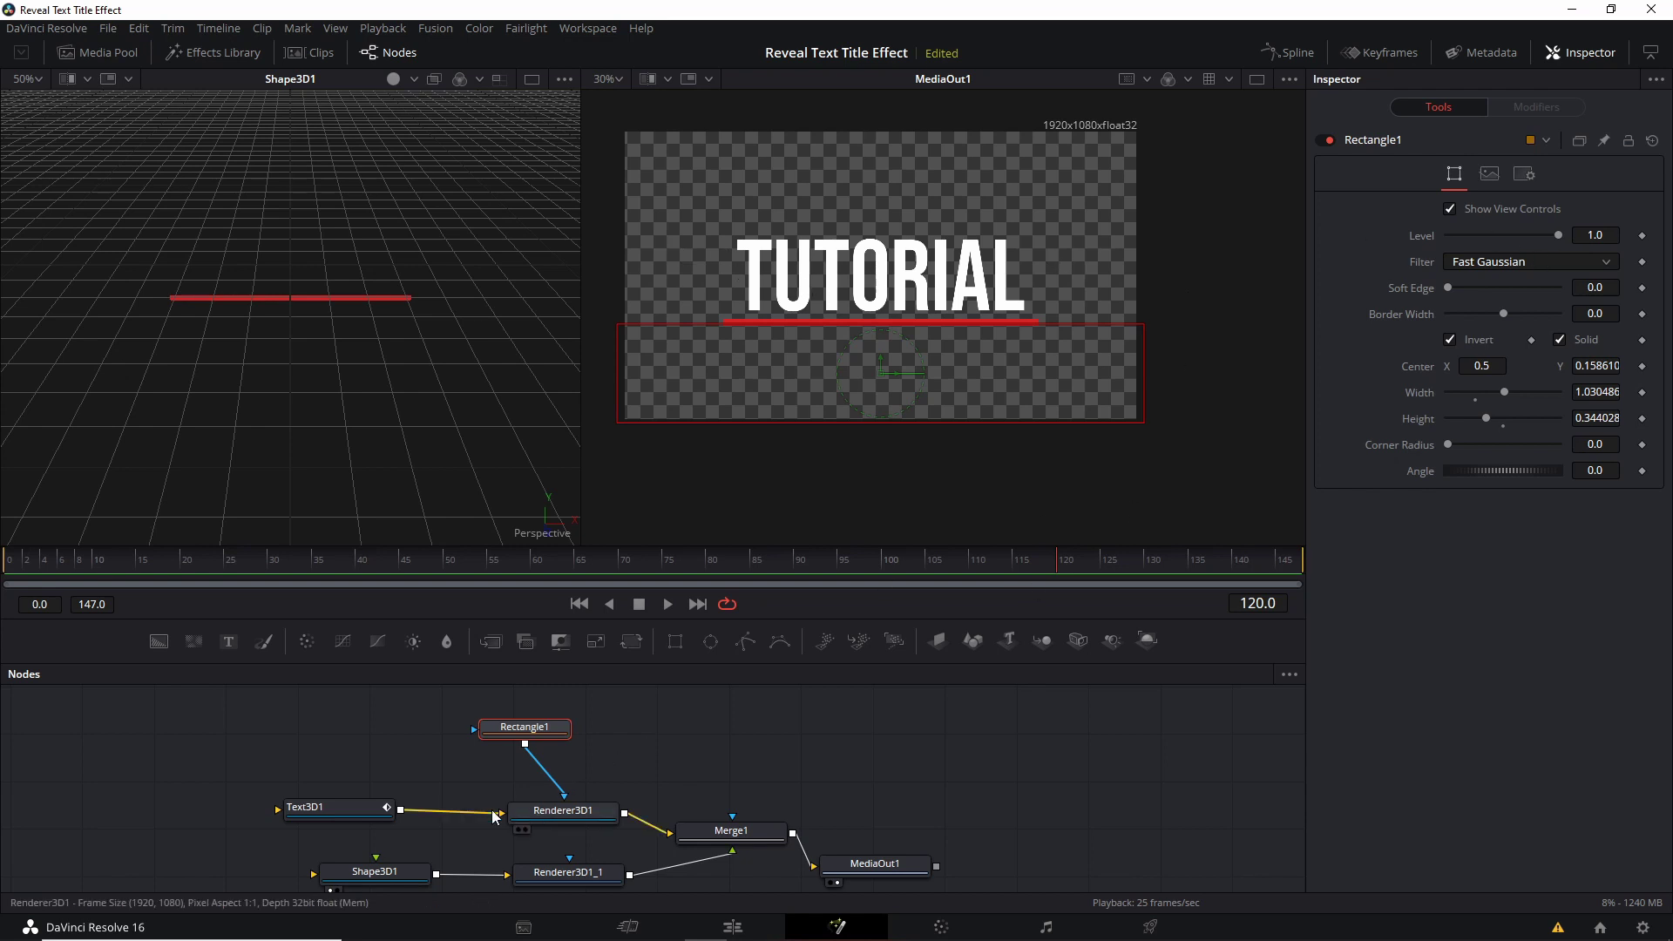
Step: Keyframe Text3D1's Y translation at 0.0 on frame 120 and at -1.021 on frame 145, and play the animation
left_click(355, 816)
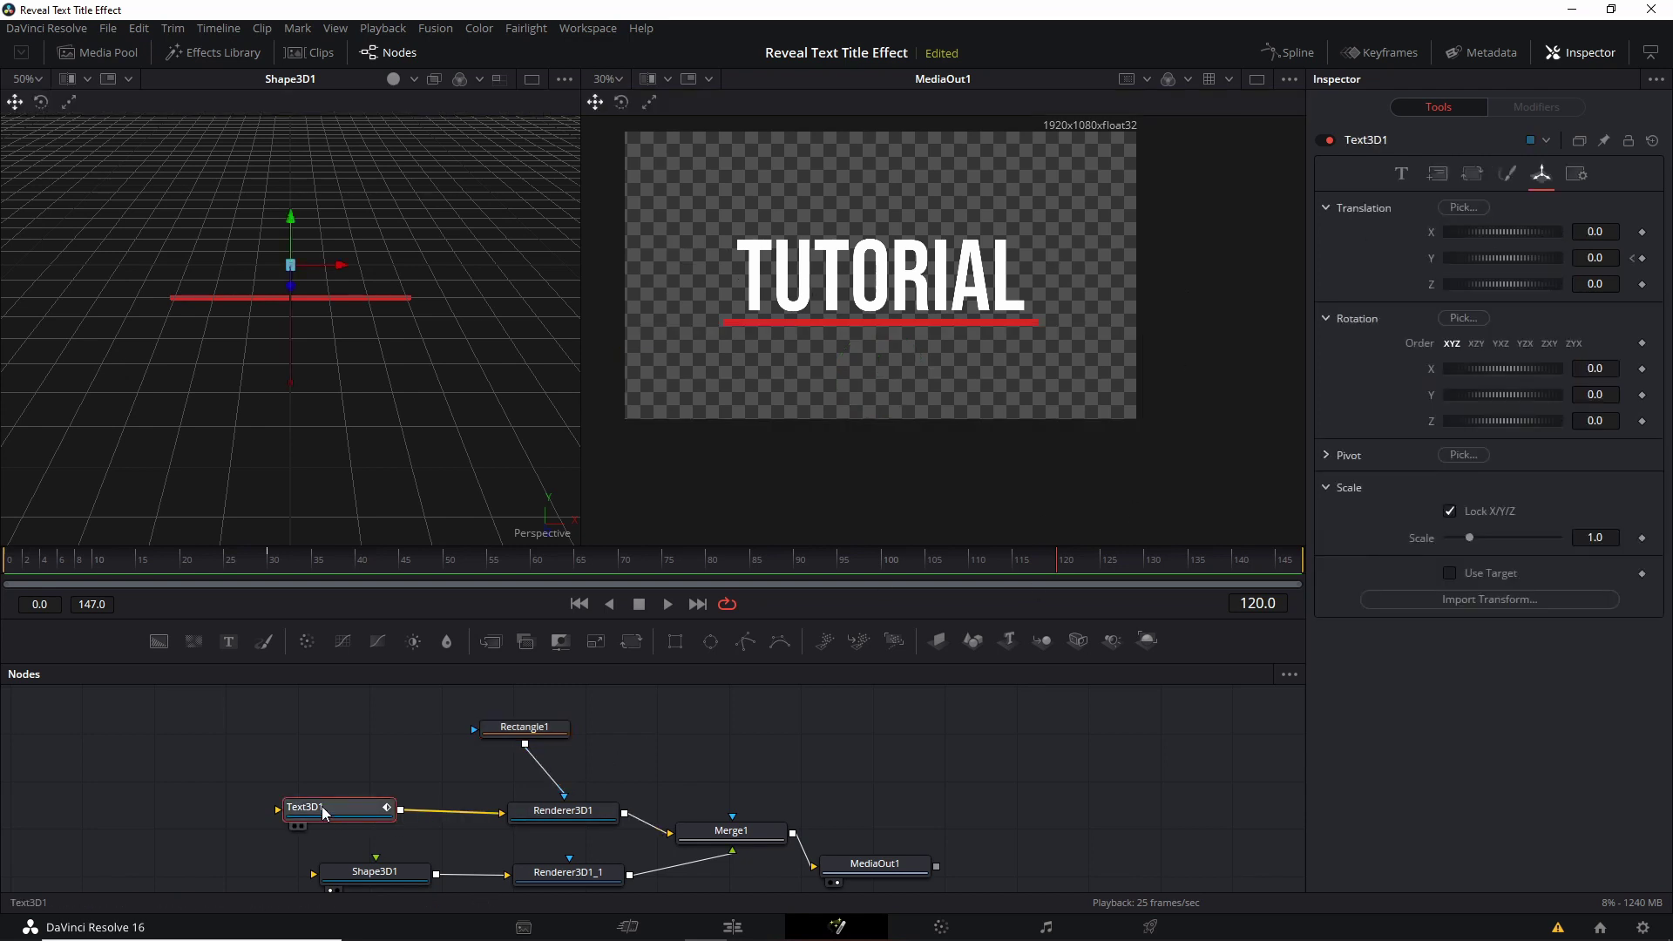
left_click(1643, 259)
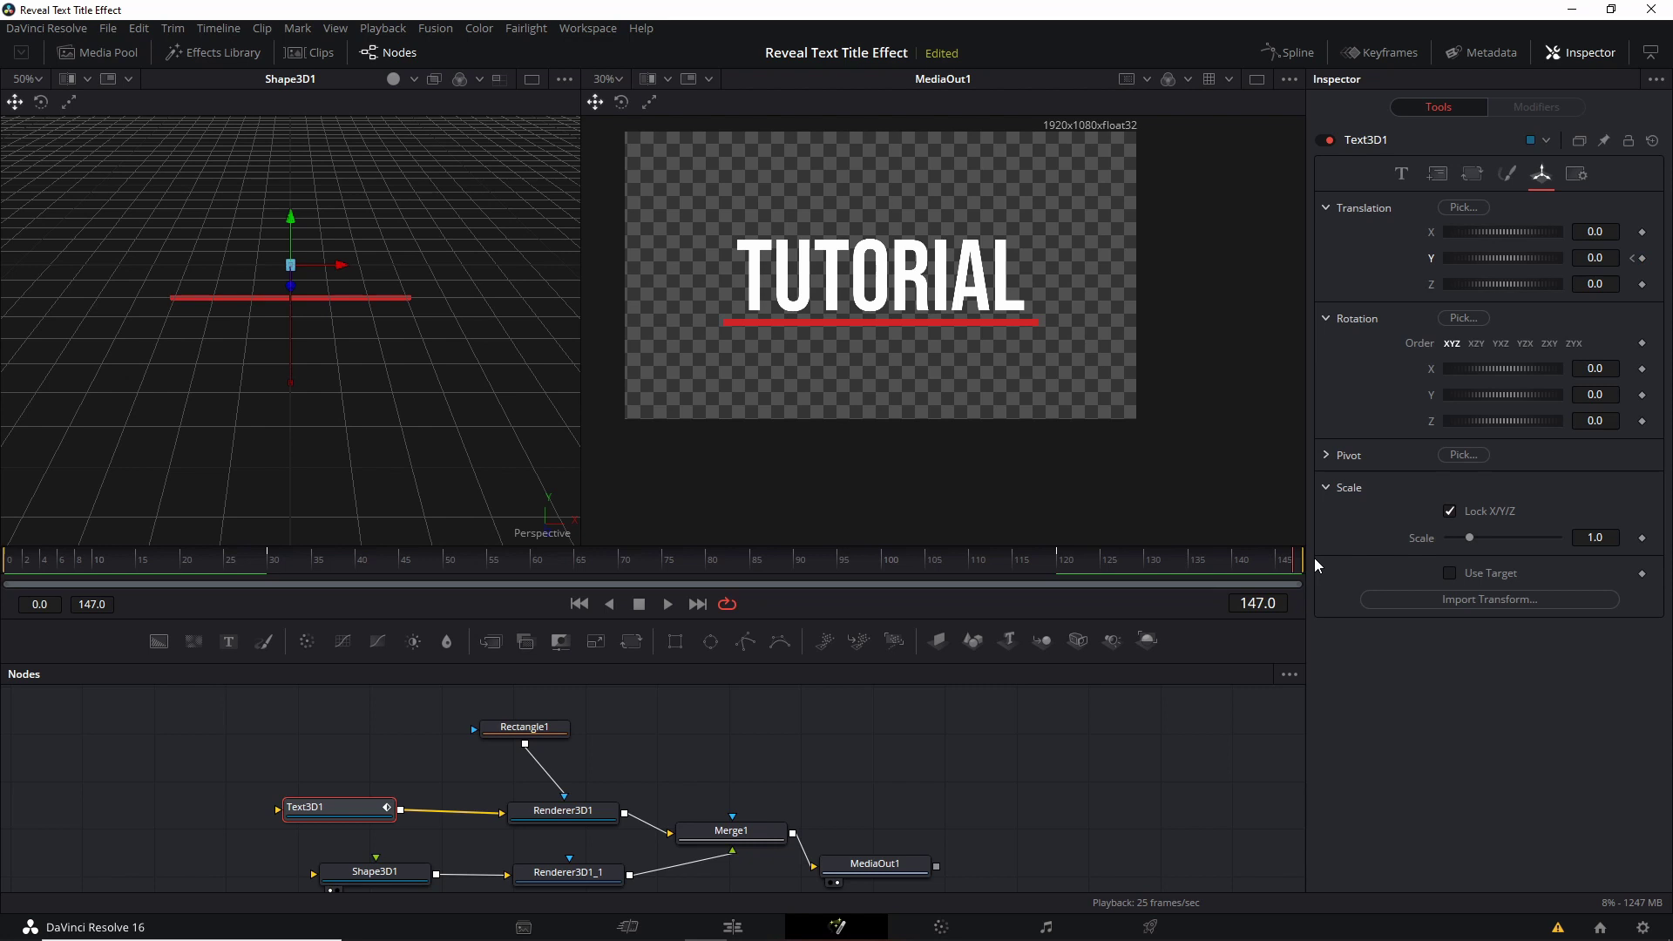
left_click_drag(1304, 563, 1286, 565)
mouse_move(1594, 262)
left_mouse_down()
mouse_move(1473, 265)
mouse_move(1567, 269)
left_mouse_up()
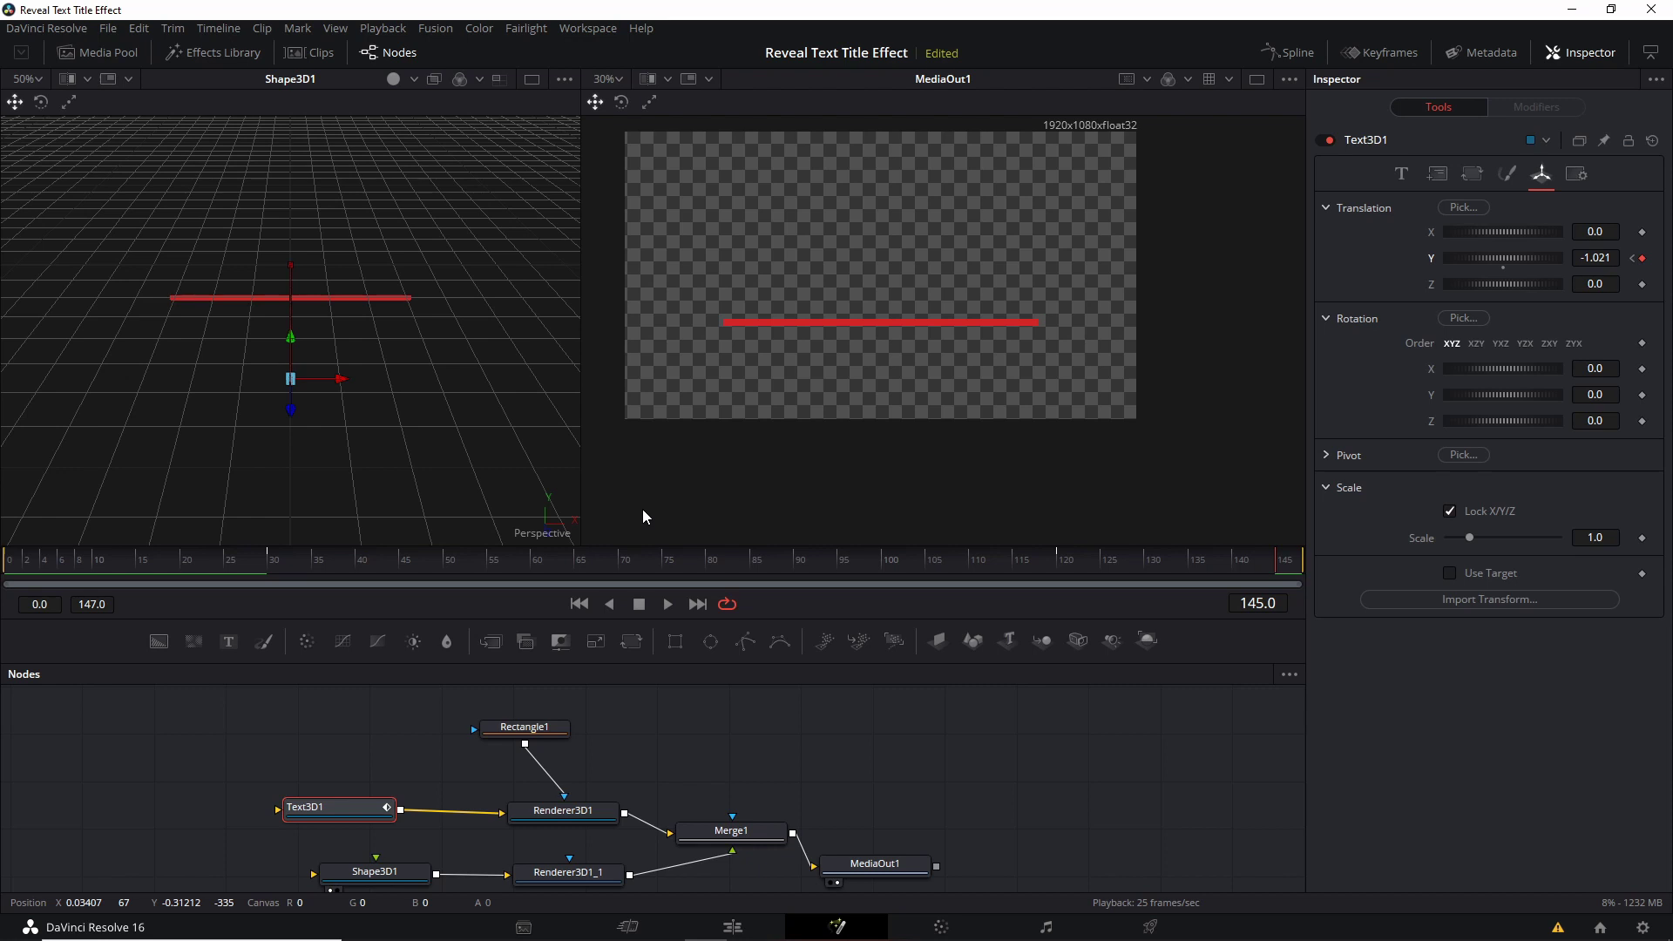
key("space")
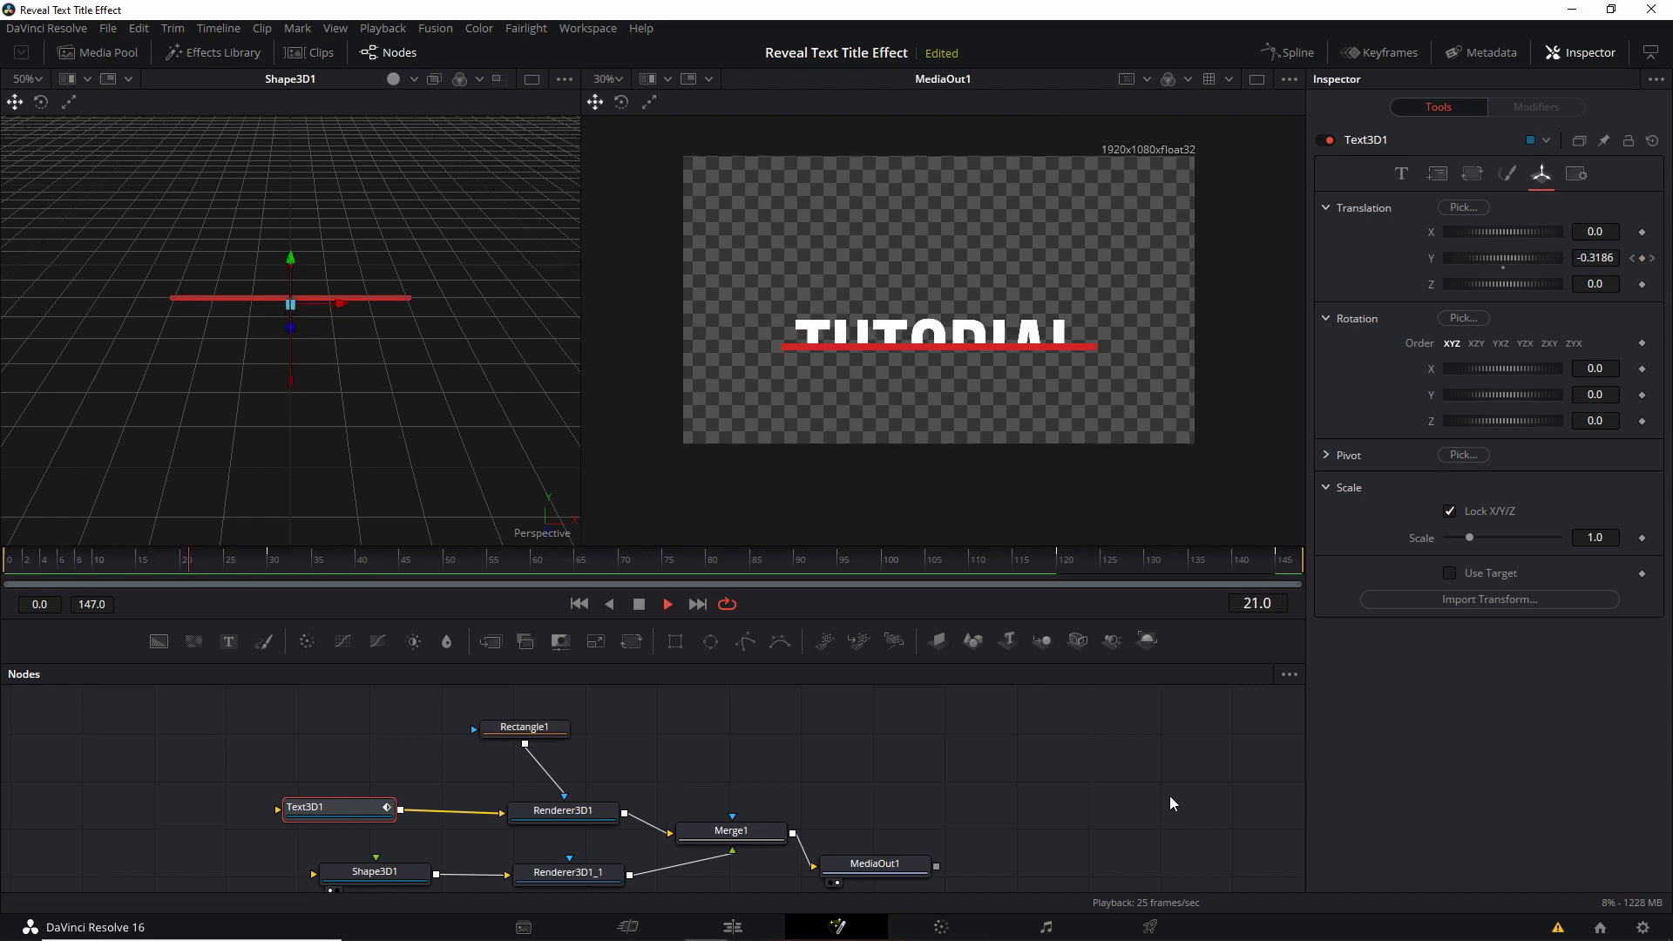